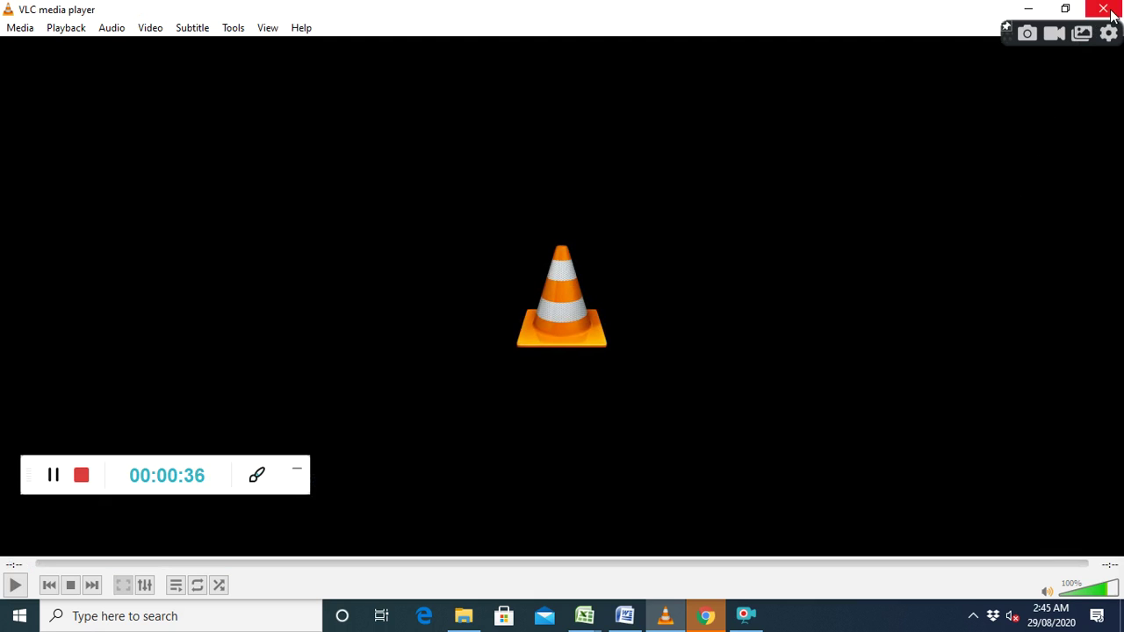
# Close the VLC media player to get back to the stock screener workbook in Excel.
pyautogui.click(1110, 14)
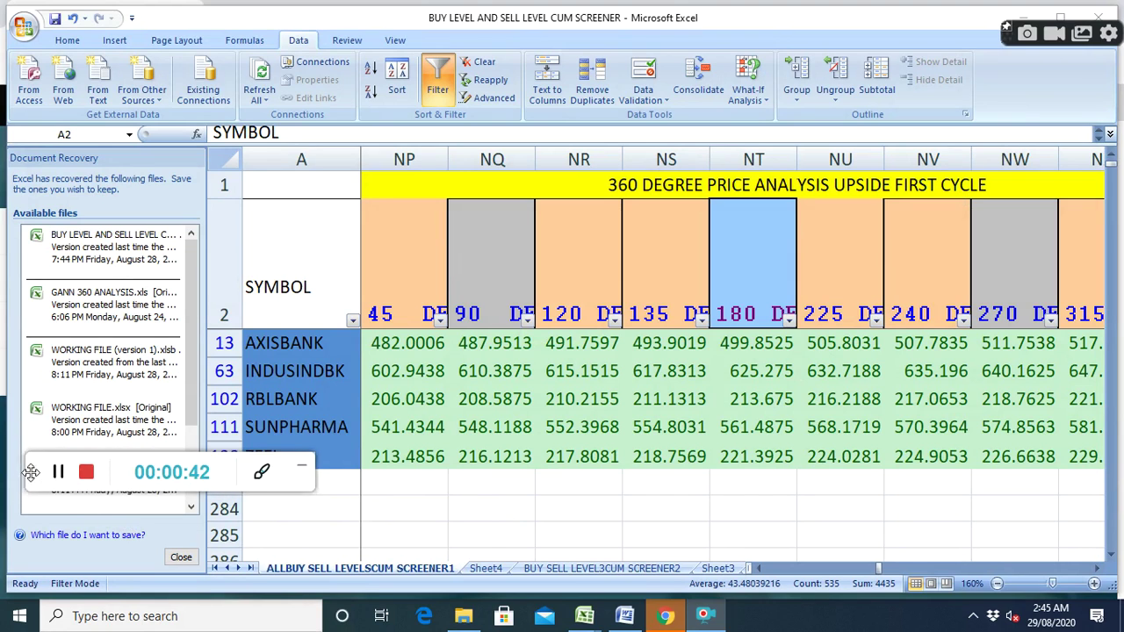
pyautogui.moveTo(24, 481); pyautogui.dragTo(76, 104)
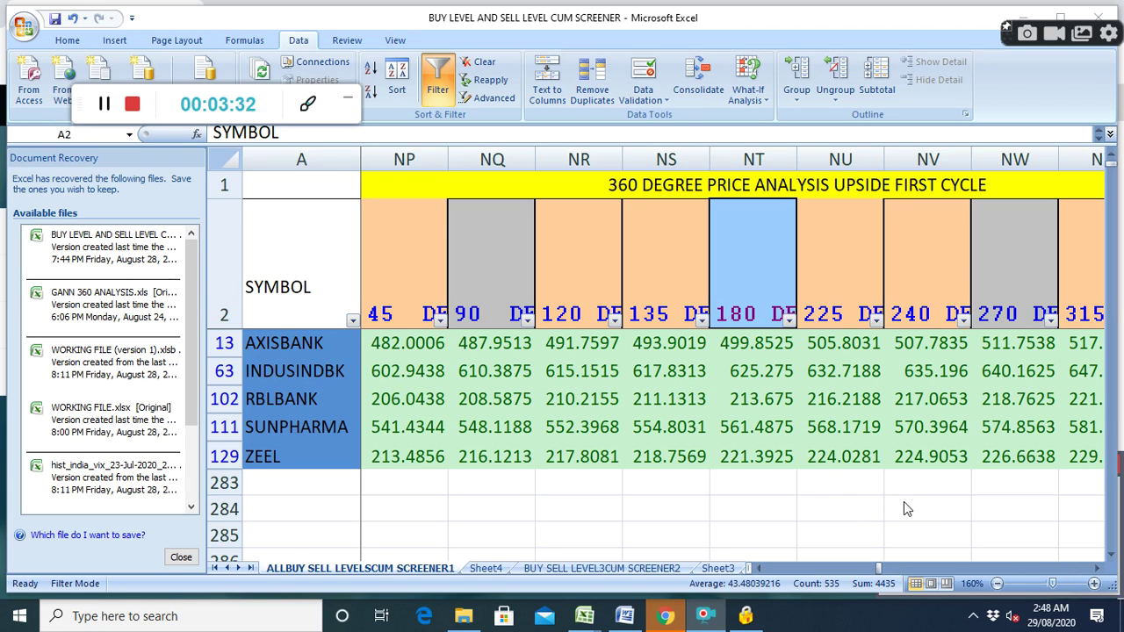
pyautogui.click(106, 112)
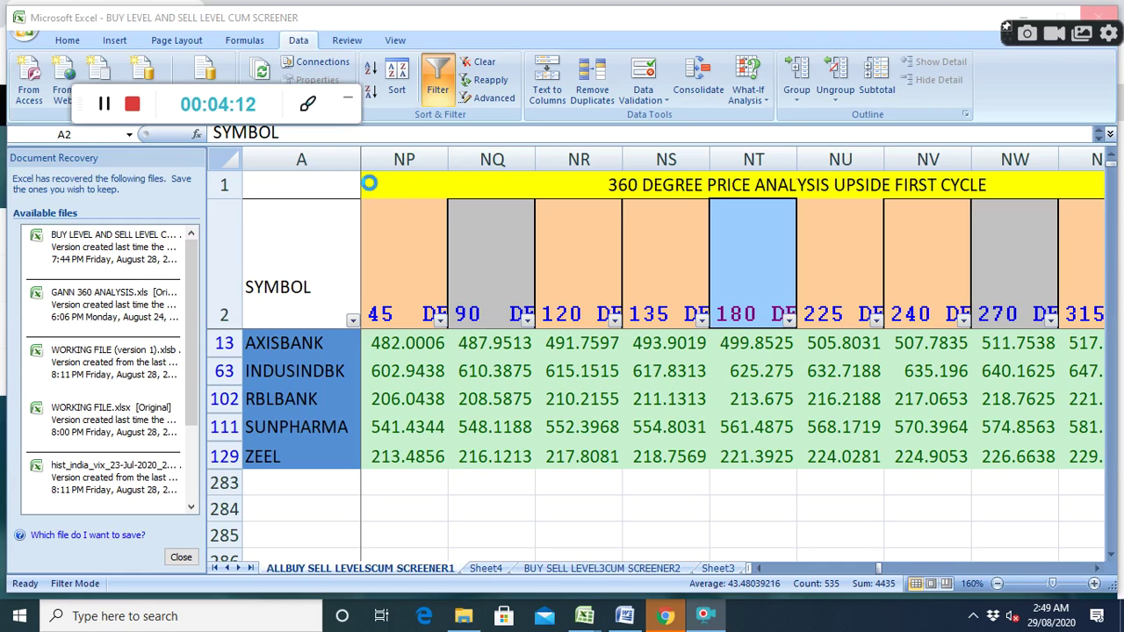
pyautogui.click(104, 109)
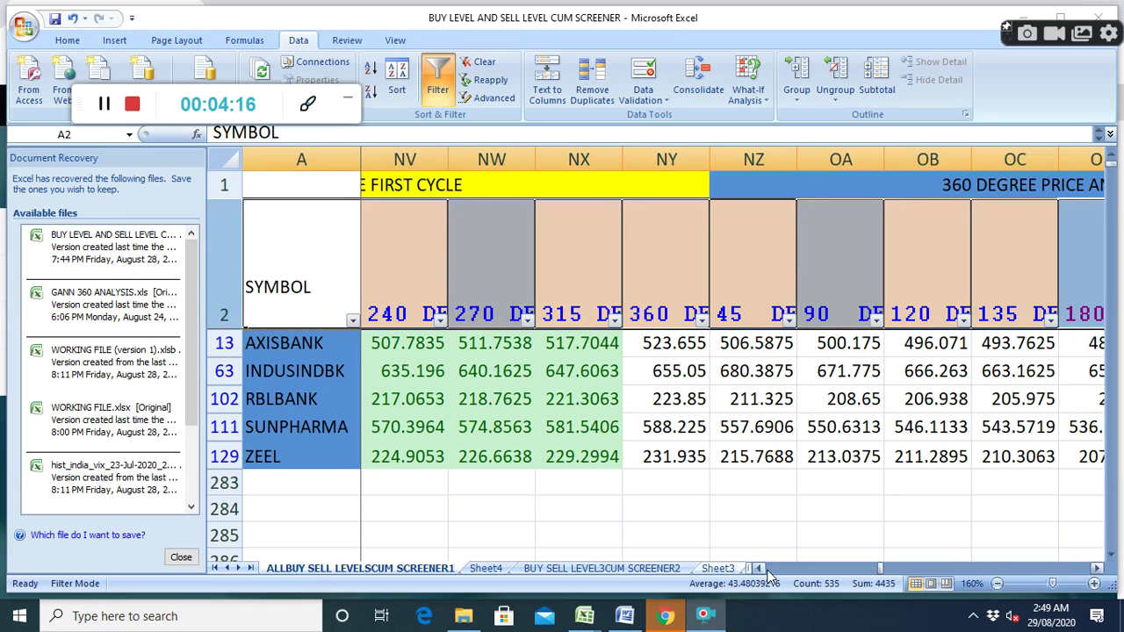
# Examine the 360 degree price analysis upside first cycle levels from 45 to 360 degrees for the filtered symbols.
pyautogui.click(760, 569)
pyautogui.click(761, 568)
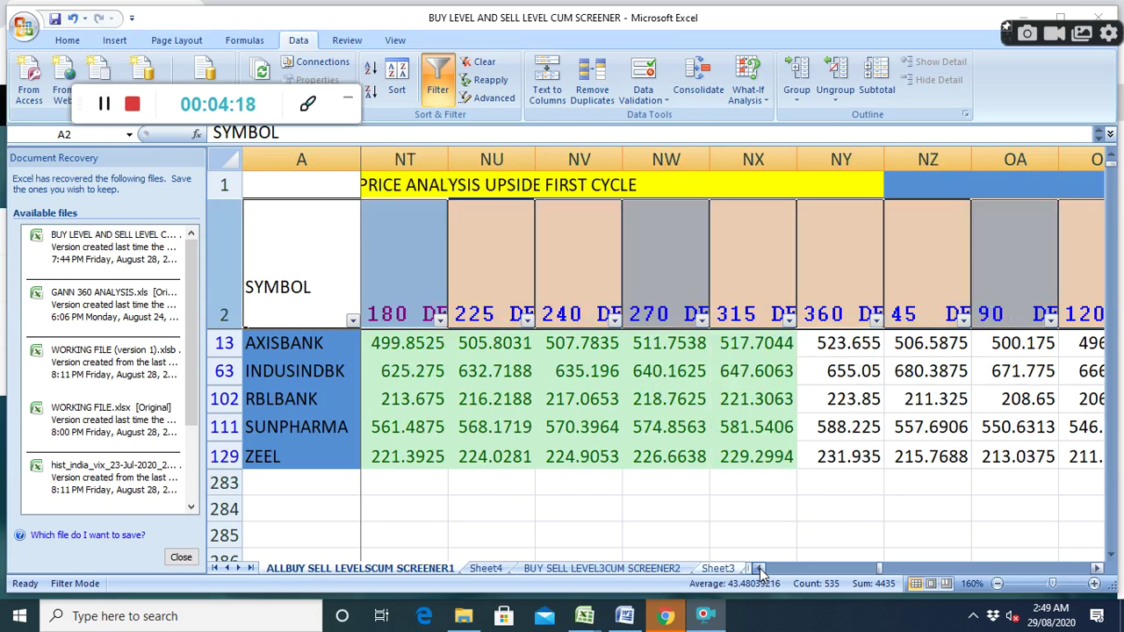
pyautogui.click(760, 568)
pyautogui.click(761, 568)
pyautogui.click(760, 568)
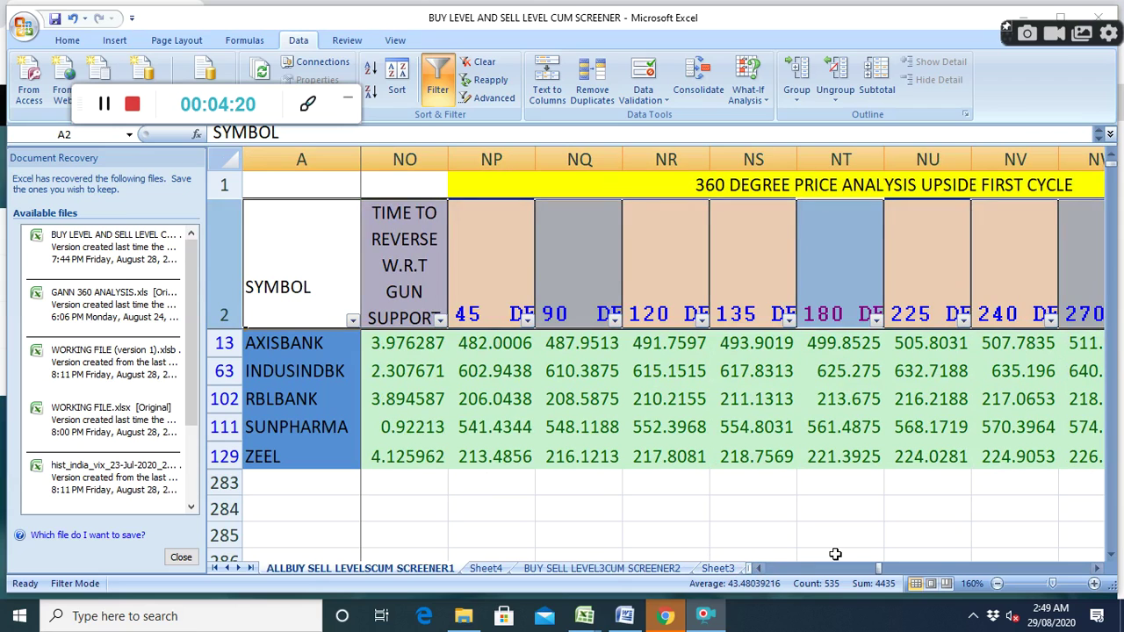
pyautogui.click(1097, 569)
pyautogui.click(1097, 569)
pyautogui.click(1097, 569)
pyautogui.click(1097, 569)
pyautogui.click(1098, 569)
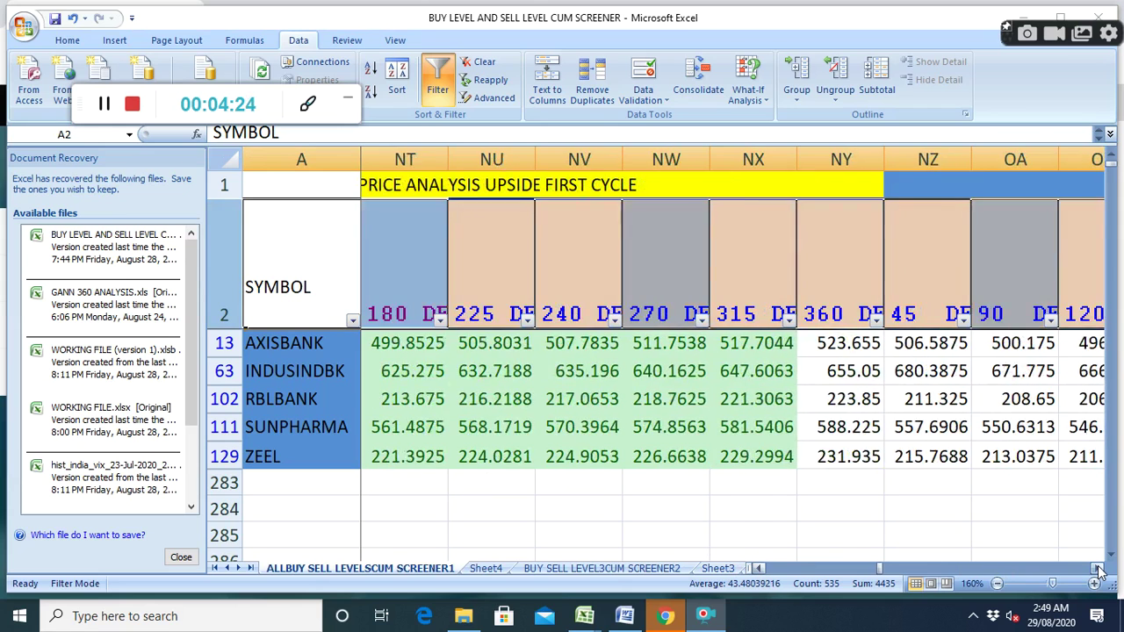
pyautogui.click(1097, 569)
pyautogui.click(1098, 569)
pyautogui.click(1098, 569)
pyautogui.click(1097, 569)
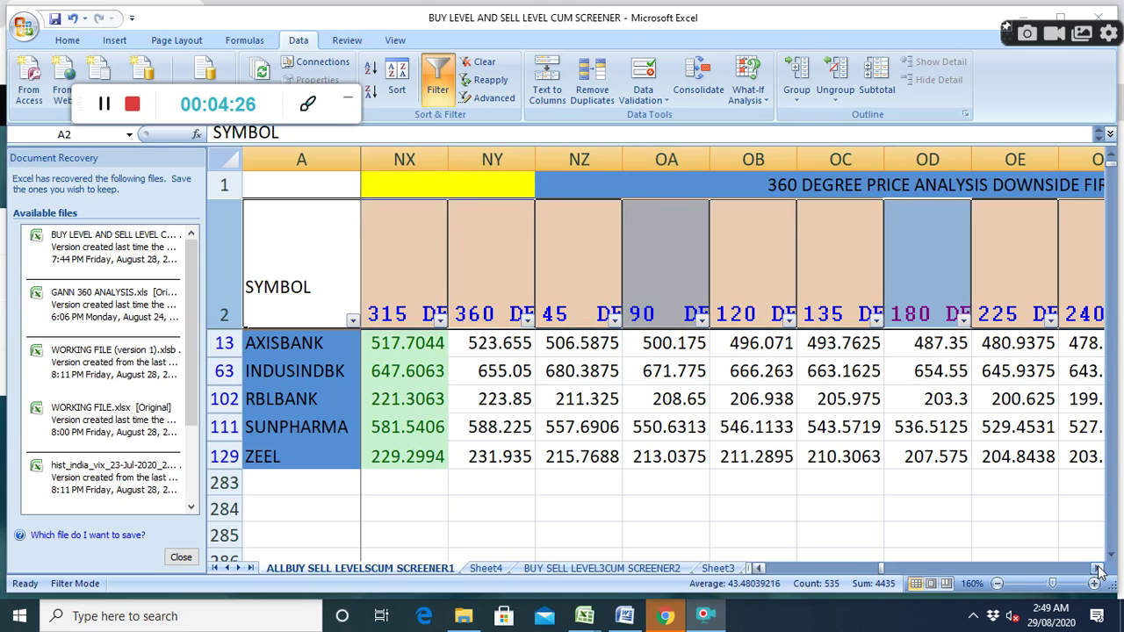
# Examine the 360 degree price analysis downside first cycle levels up to the end-of-first-cycle column.
pyautogui.click(1098, 569)
pyautogui.click(1098, 569)
pyautogui.click(1097, 569)
pyautogui.click(1098, 569)
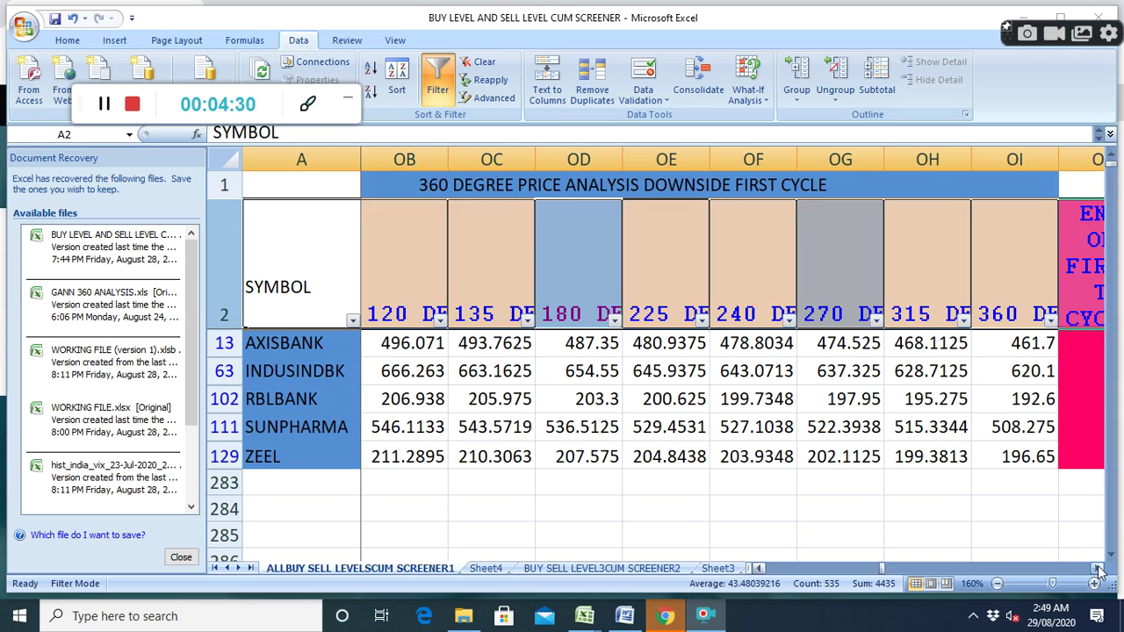
pyautogui.click(1098, 569)
pyautogui.click(1098, 569)
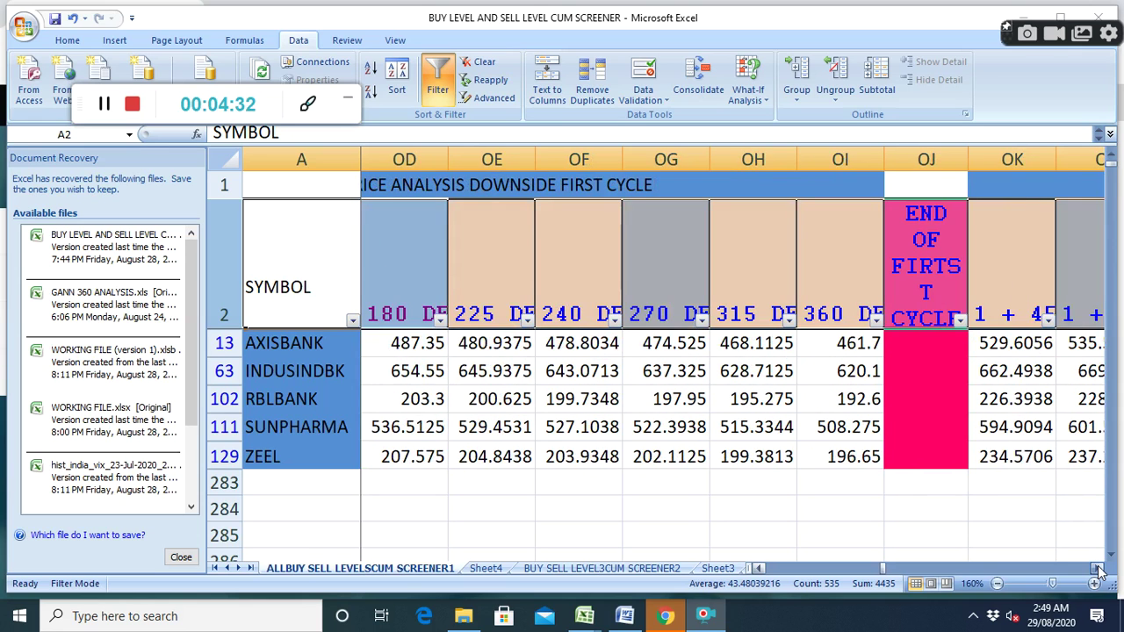
pyautogui.click(1098, 569)
pyautogui.click(1098, 569)
pyautogui.click(1098, 569)
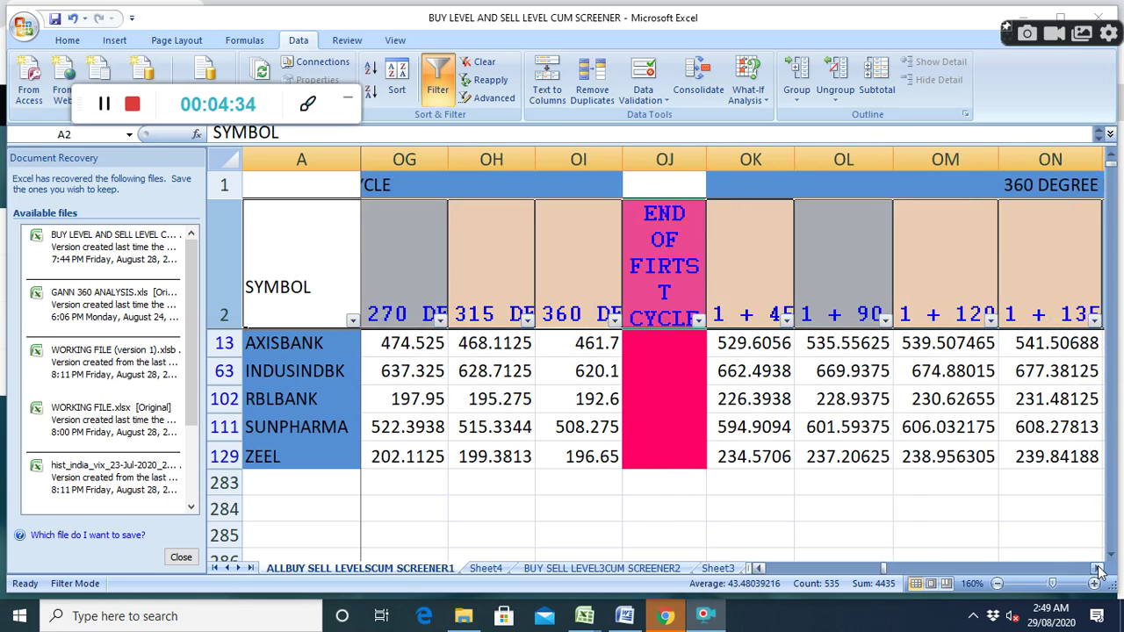
# Examine the 360 degree price analysis upside second cycle levels for the filtered symbols.
pyautogui.click(1098, 569)
pyautogui.click(1097, 569)
pyautogui.click(1098, 569)
pyautogui.click(1097, 569)
pyautogui.click(1098, 569)
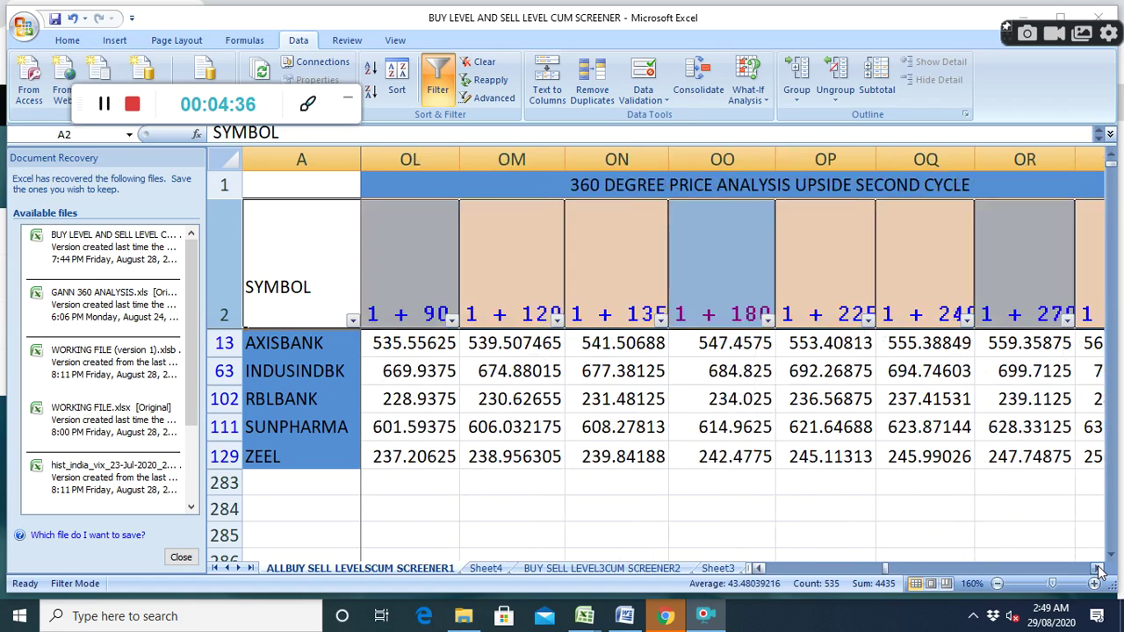
pyautogui.click(1098, 569)
pyautogui.click(1097, 569)
pyautogui.click(1098, 569)
pyautogui.click(1098, 569)
pyautogui.click(1098, 569)
pyautogui.click(1098, 569)
pyautogui.click(1098, 569)
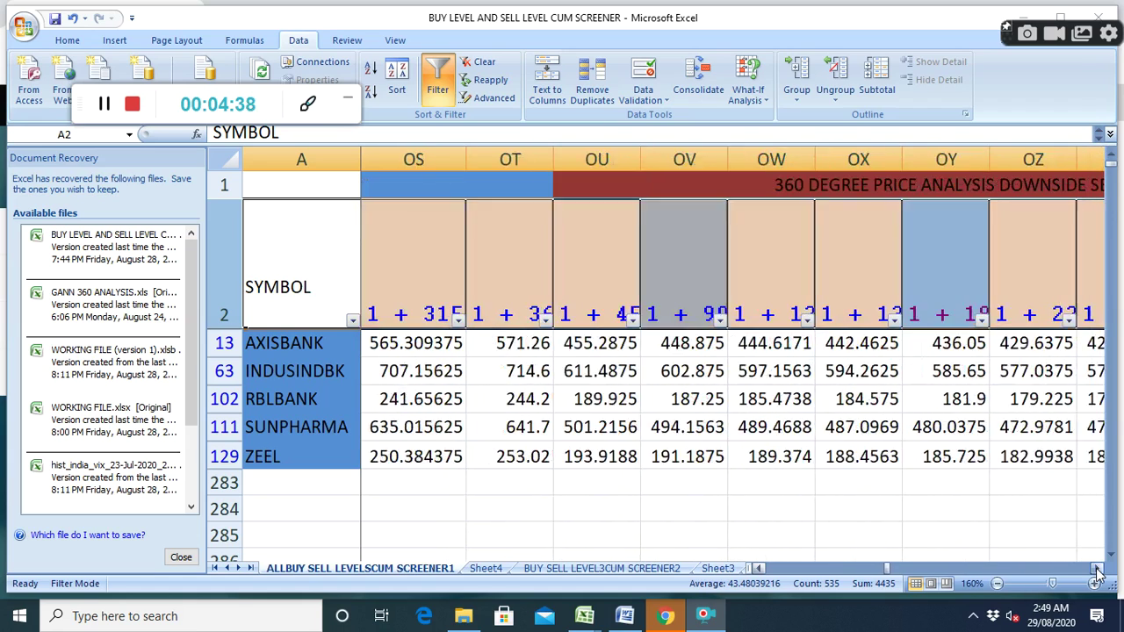
# Examine the 360 degree price analysis downside second cycle levels up to the end-of-second-cycle column.
pyautogui.click(1098, 569)
pyautogui.click(1098, 569)
pyautogui.click(1098, 569)
pyautogui.click(1098, 569)
pyautogui.click(1098, 569)
pyautogui.click(1097, 569)
pyautogui.click(1098, 569)
pyautogui.click(1098, 569)
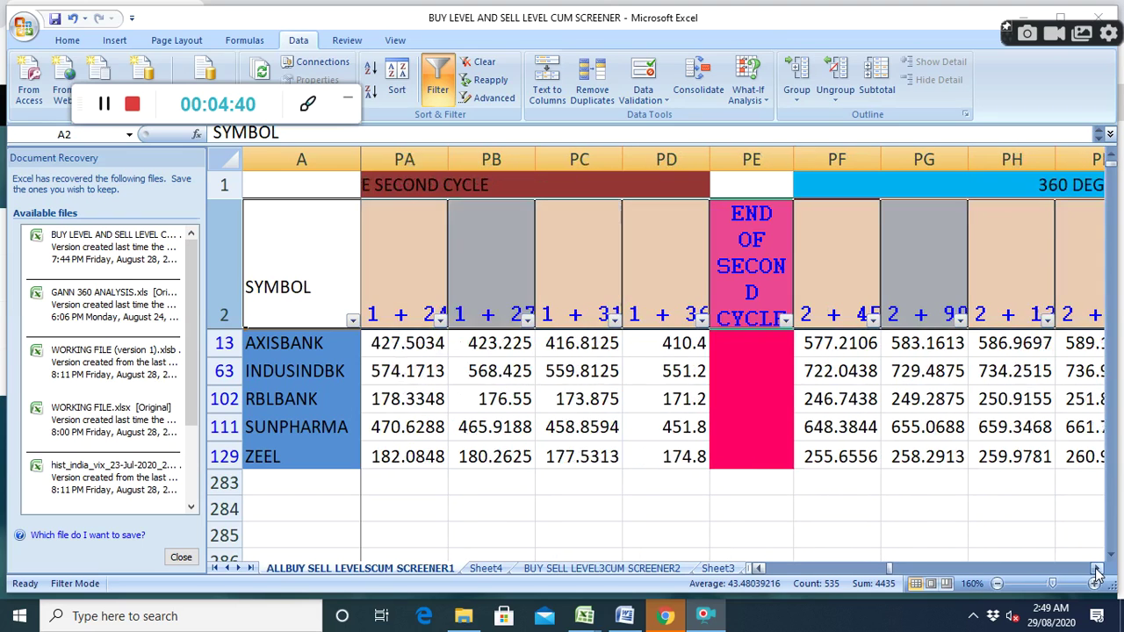
# Examine the 360 degree price analysis upside third cycle levels for the filtered symbols.
pyautogui.click(1098, 569)
pyautogui.click(1098, 569)
pyautogui.click(1098, 569)
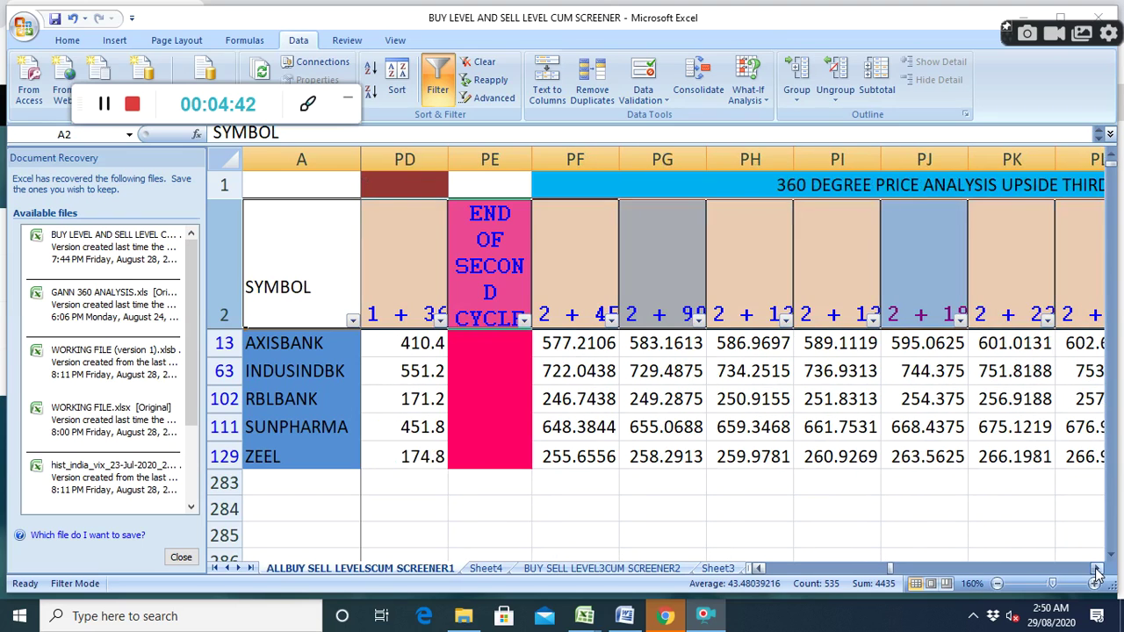
pyautogui.click(1097, 569)
pyautogui.click(1098, 569)
pyautogui.click(1098, 569)
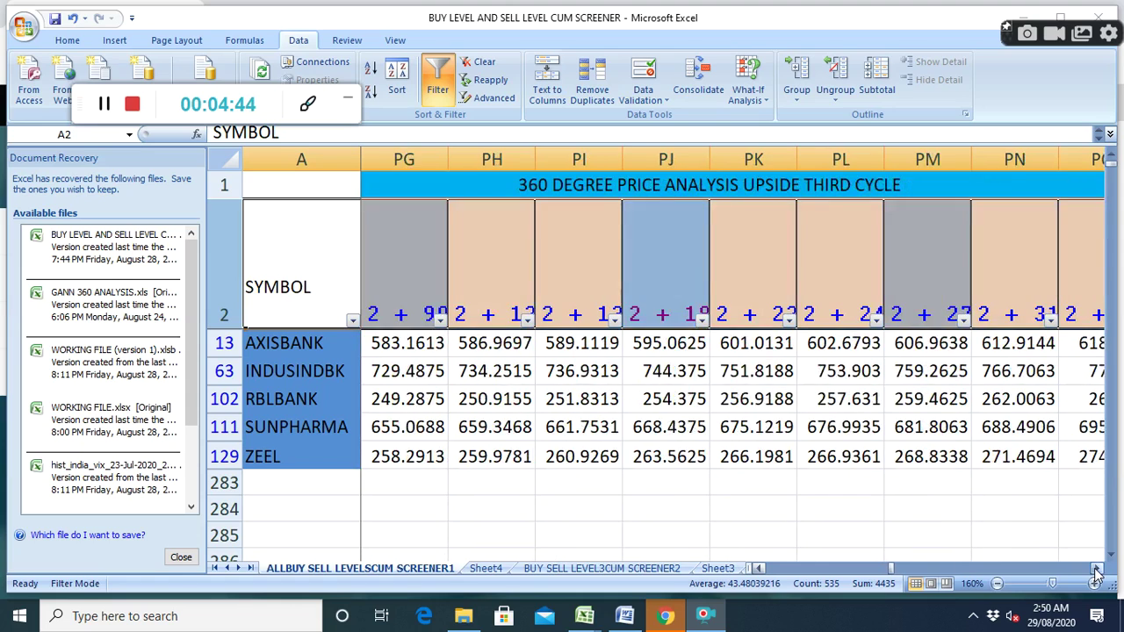
pyautogui.click(1097, 569)
pyautogui.click(1097, 569)
pyautogui.click(1097, 569)
pyautogui.click(1097, 569)
pyautogui.click(1098, 569)
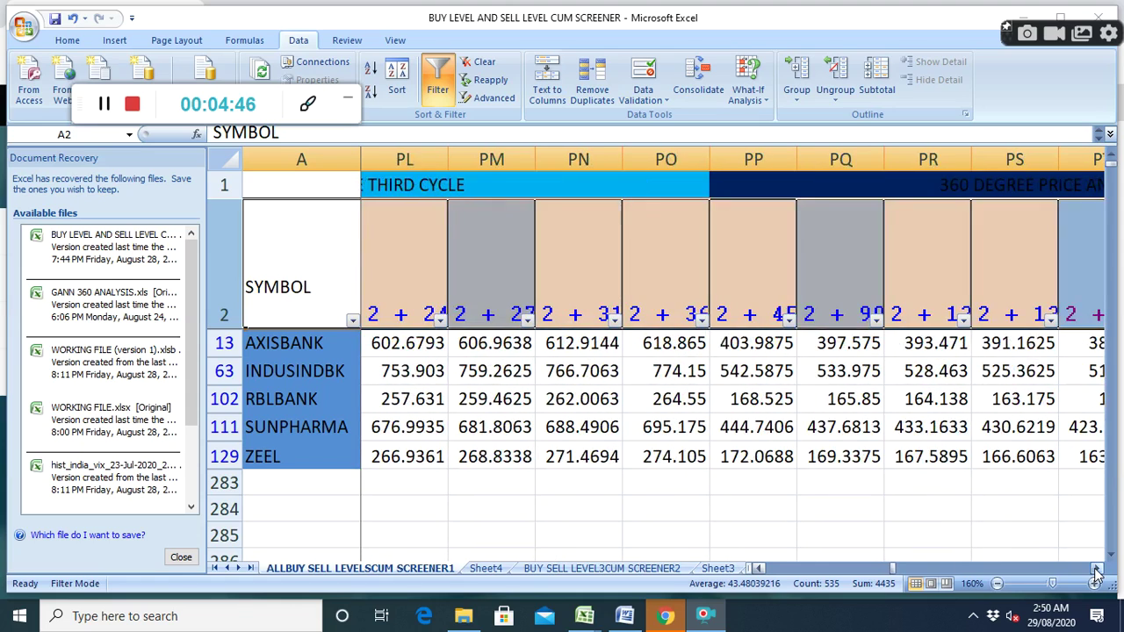
# Examine the 360 degree price analysis downside third cycle levels up to the end-of-third-cycle column.
pyautogui.click(1097, 569)
pyautogui.click(1097, 569)
pyautogui.click(1098, 569)
pyautogui.click(1098, 569)
pyautogui.click(1098, 569)
pyautogui.click(1098, 569)
pyautogui.click(1098, 569)
pyautogui.click(1097, 569)
pyautogui.click(1098, 569)
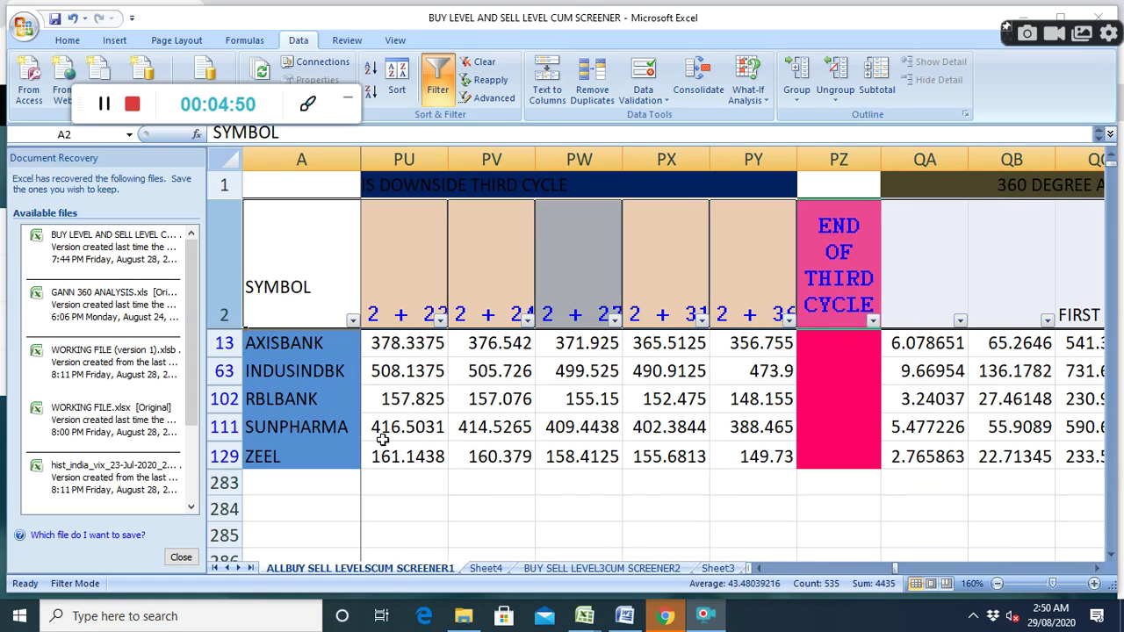
# Open the INSIDE THE BAR WITH NR7 sheet and examine its Fibonacci buy entry and R1 to R9 levels.
pyautogui.click(718, 569)
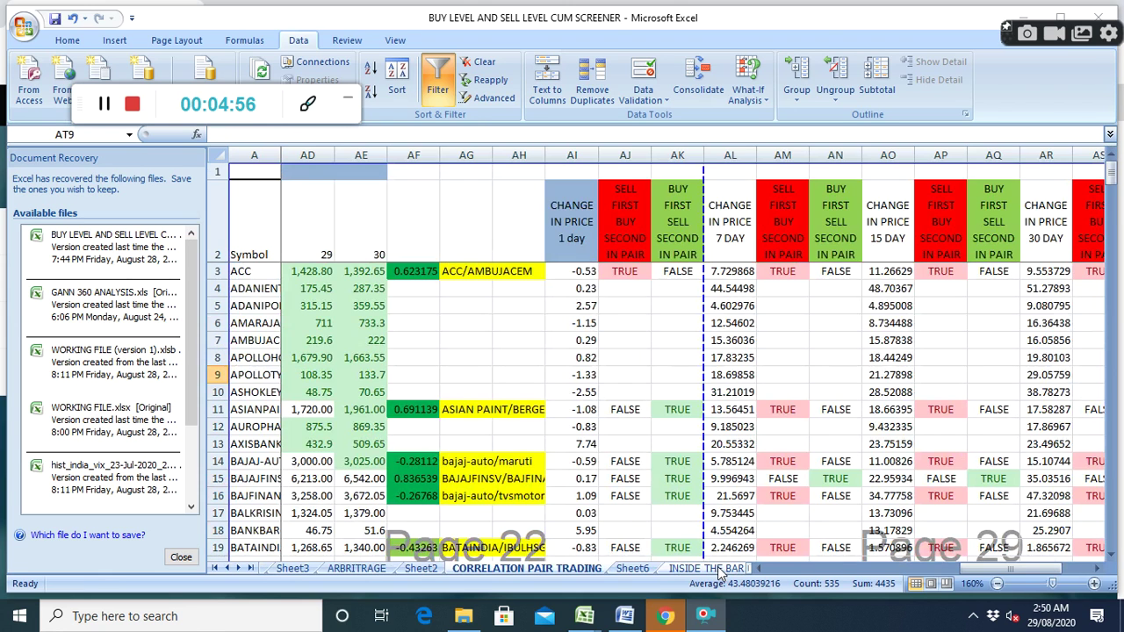
pyautogui.click(718, 569)
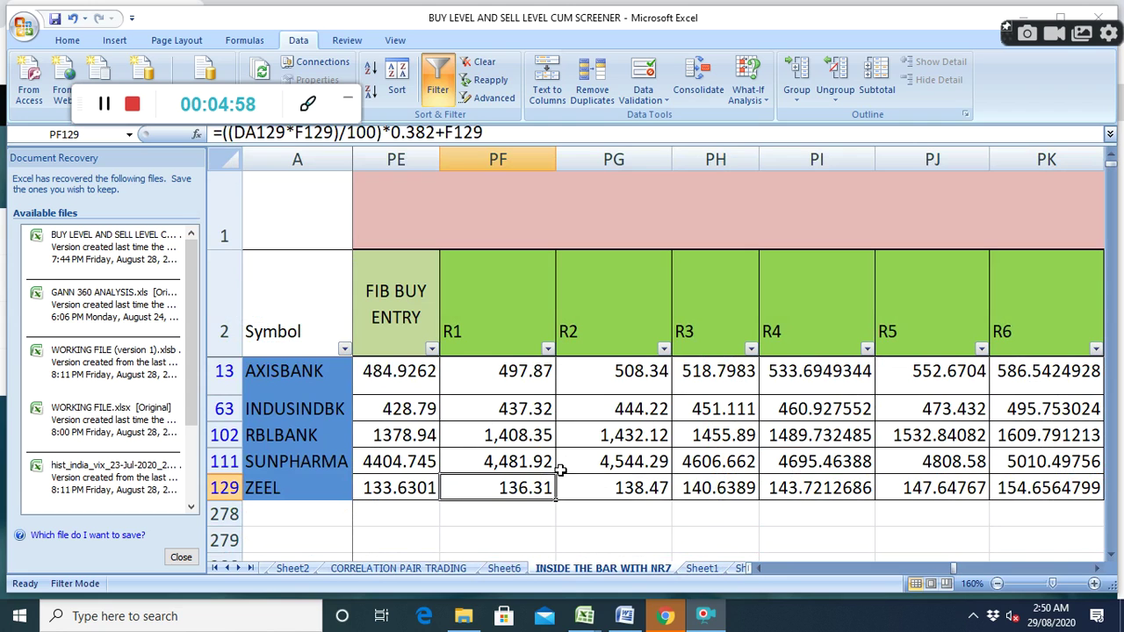
pyautogui.click(1098, 569)
pyautogui.click(1097, 569)
pyautogui.click(1097, 569)
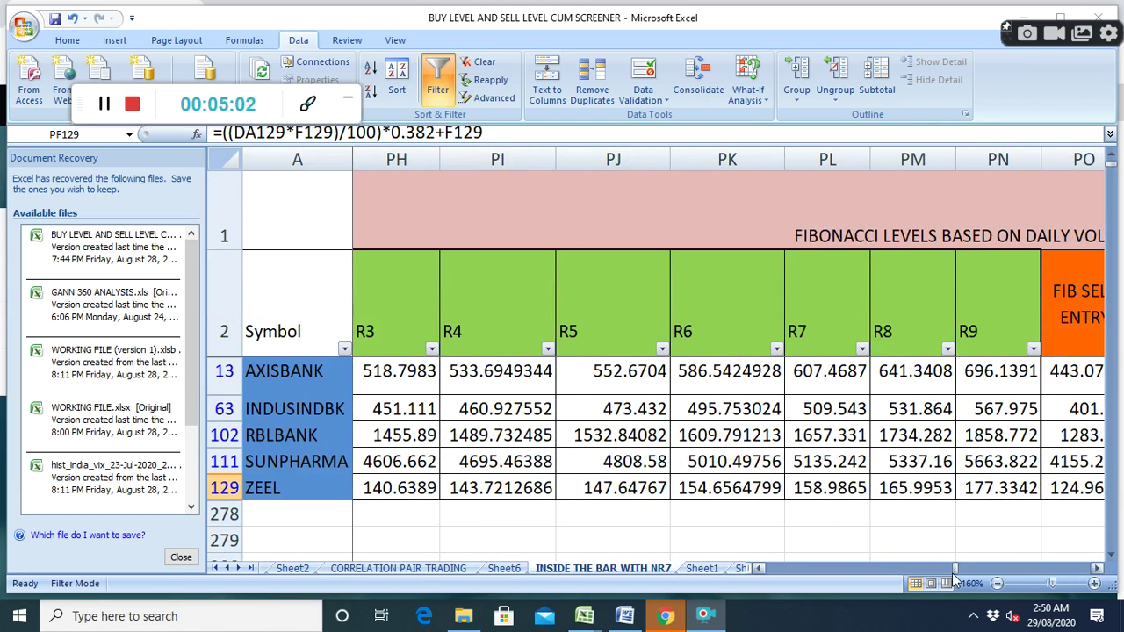
pyautogui.click(760, 570)
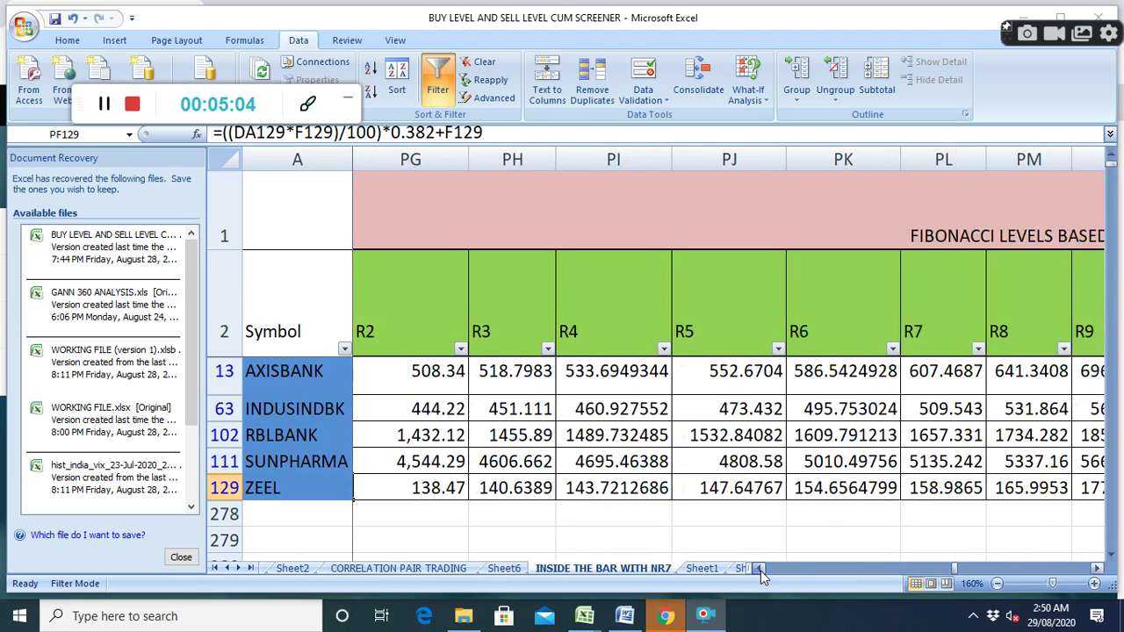
pyautogui.click(760, 570)
pyautogui.click(760, 569)
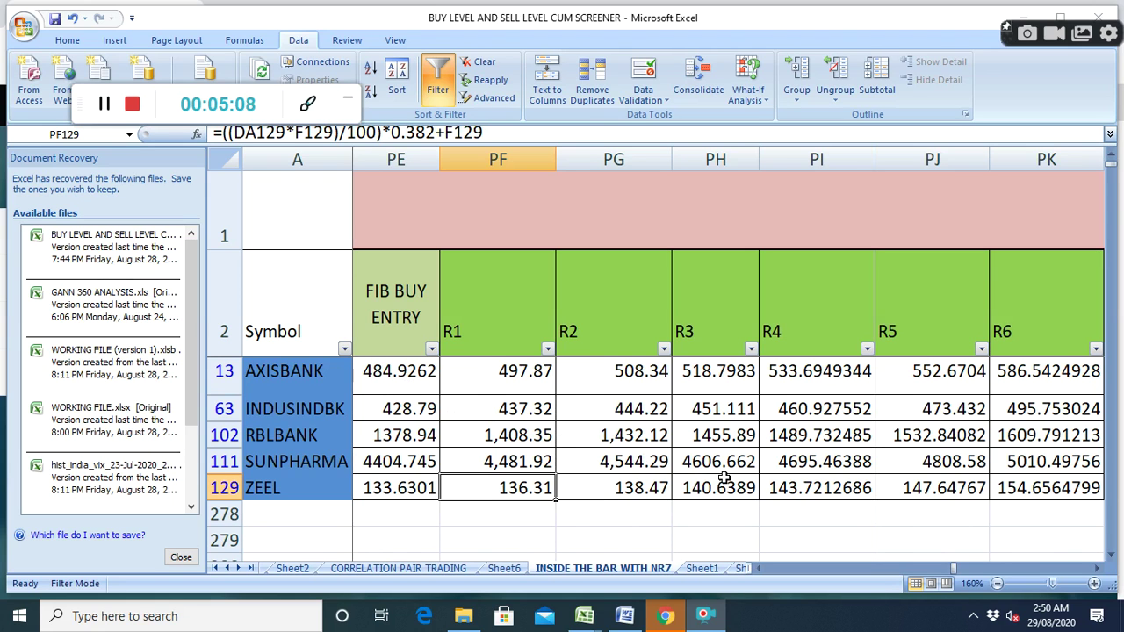
# Check the current day and Day 1 prices at the start of the sheet, selecting AXISBANK's Day 1 high.
pyautogui.moveTo(948, 569); pyautogui.dragTo(757, 566)
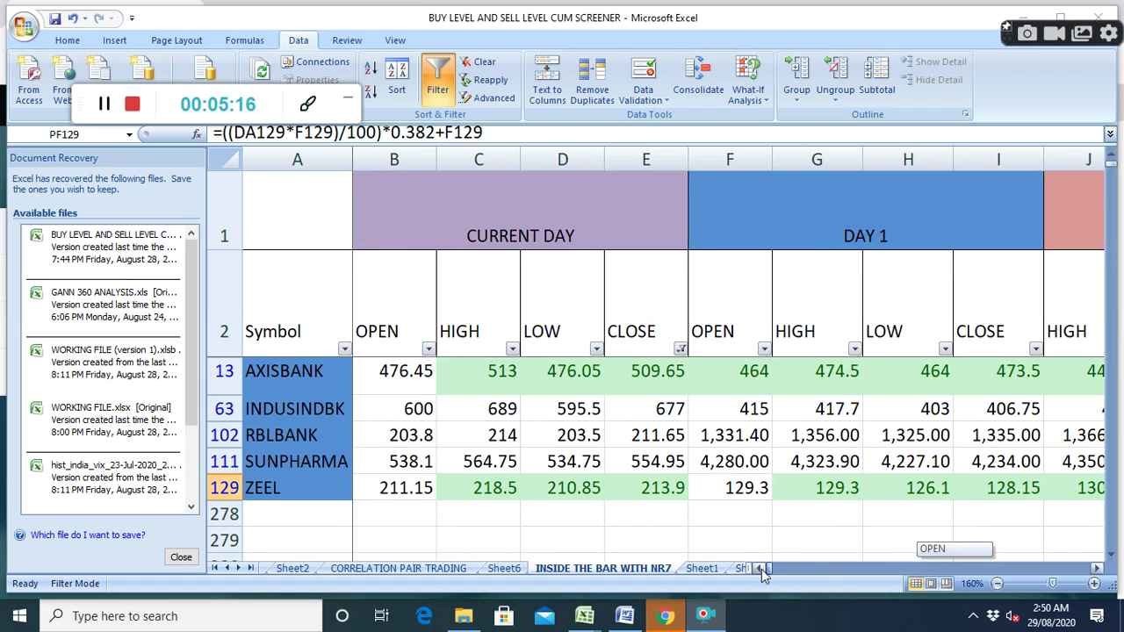
pyautogui.moveTo(771, 576); pyautogui.dragTo(771, 572)
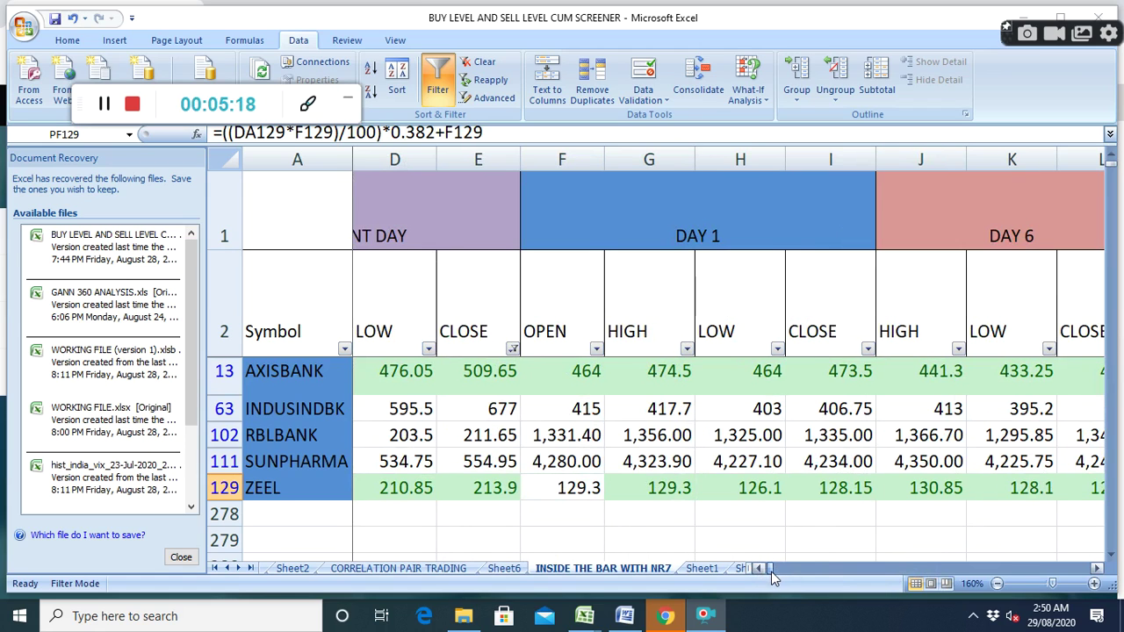
pyautogui.click(670, 375)
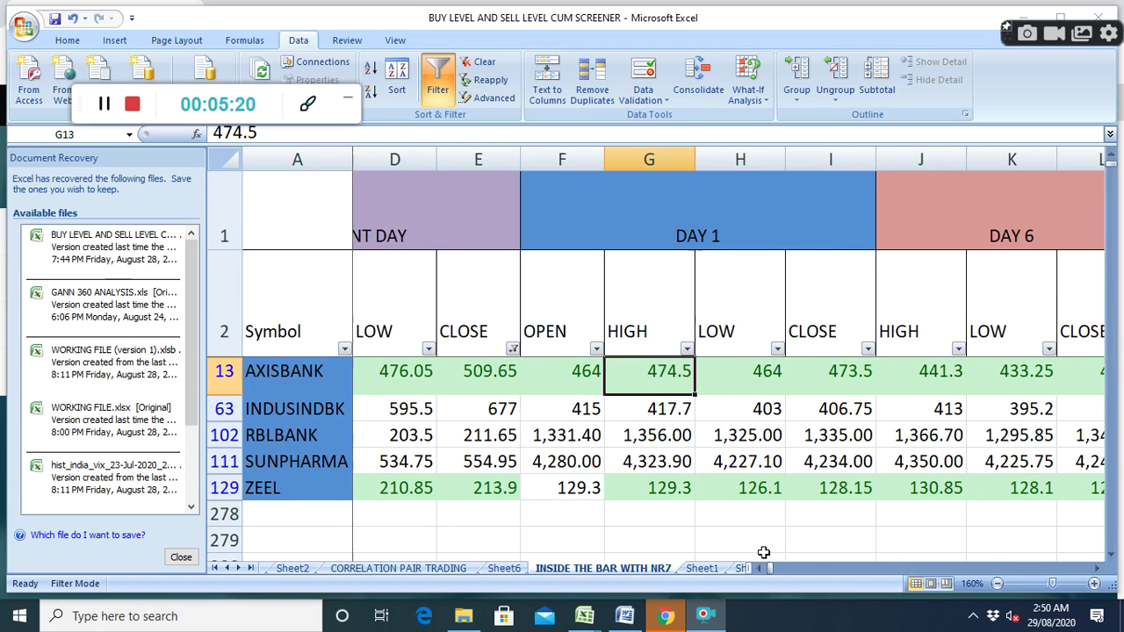
# Inspect AXISBANK's Fibonacci buy entry, R1, R2 and R3 cells in turn.
pyautogui.moveTo(769, 568); pyautogui.dragTo(953, 607)
pyautogui.click(621, 373)
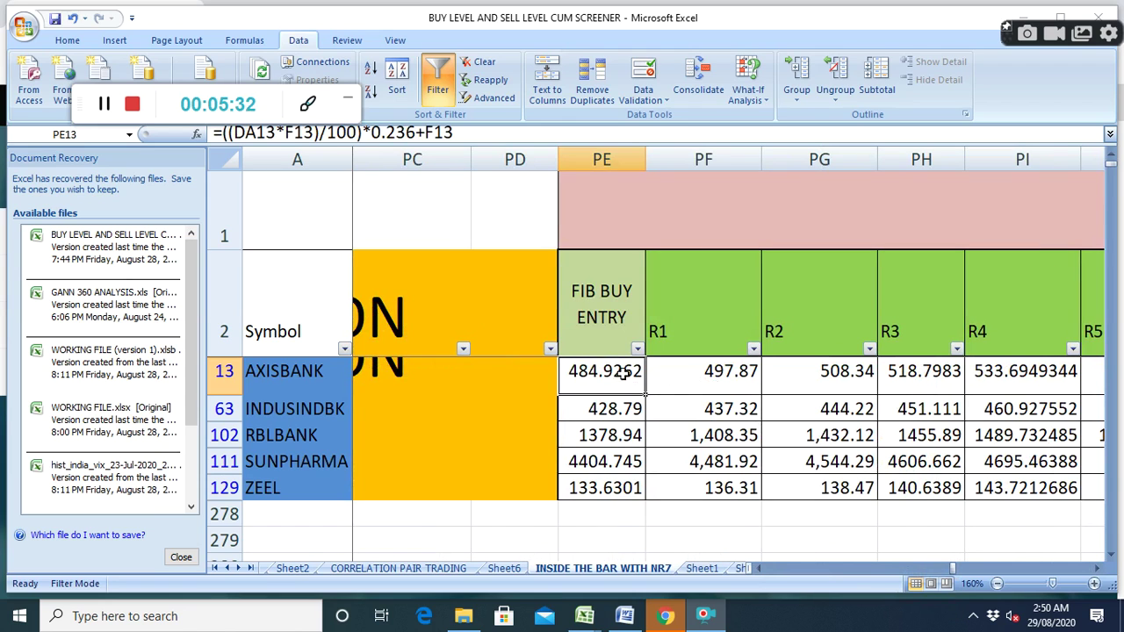
pyautogui.click(710, 378)
pyautogui.click(823, 380)
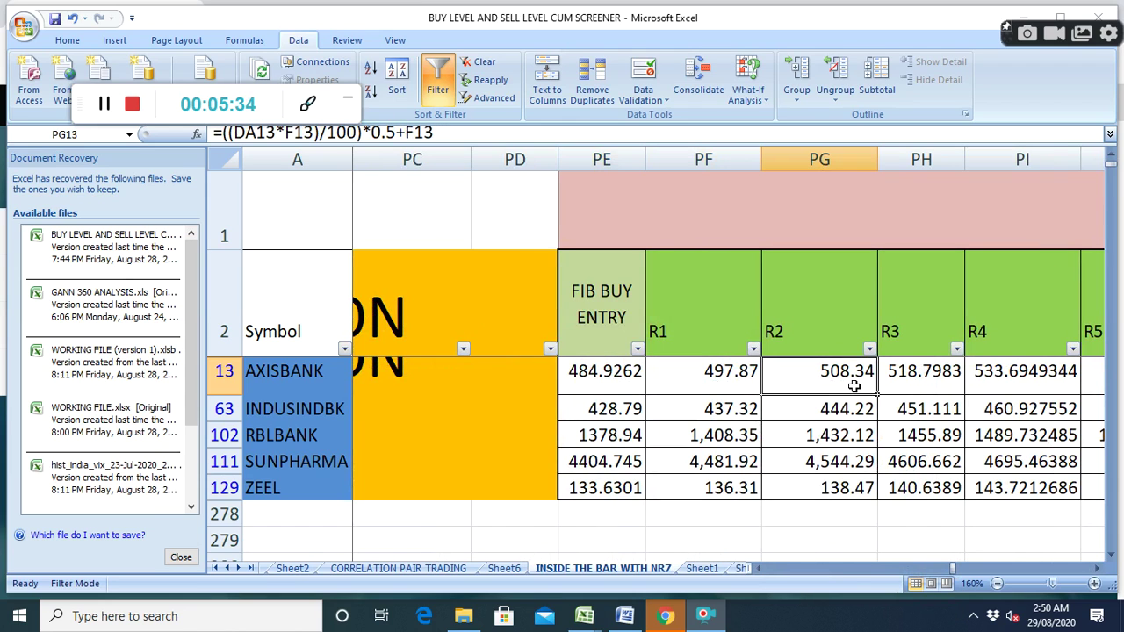
pyautogui.click(909, 380)
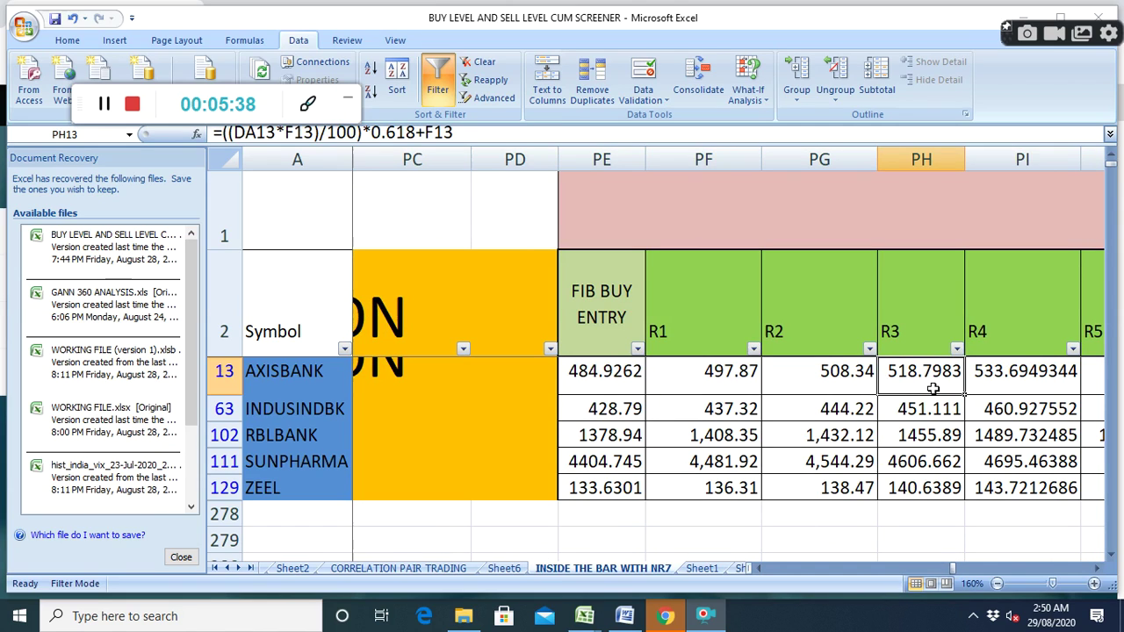
# Review the Fibonacci sell levels and the green Gann degree columns based on volatility up to 360 degrees.
pyautogui.click(1093, 569)
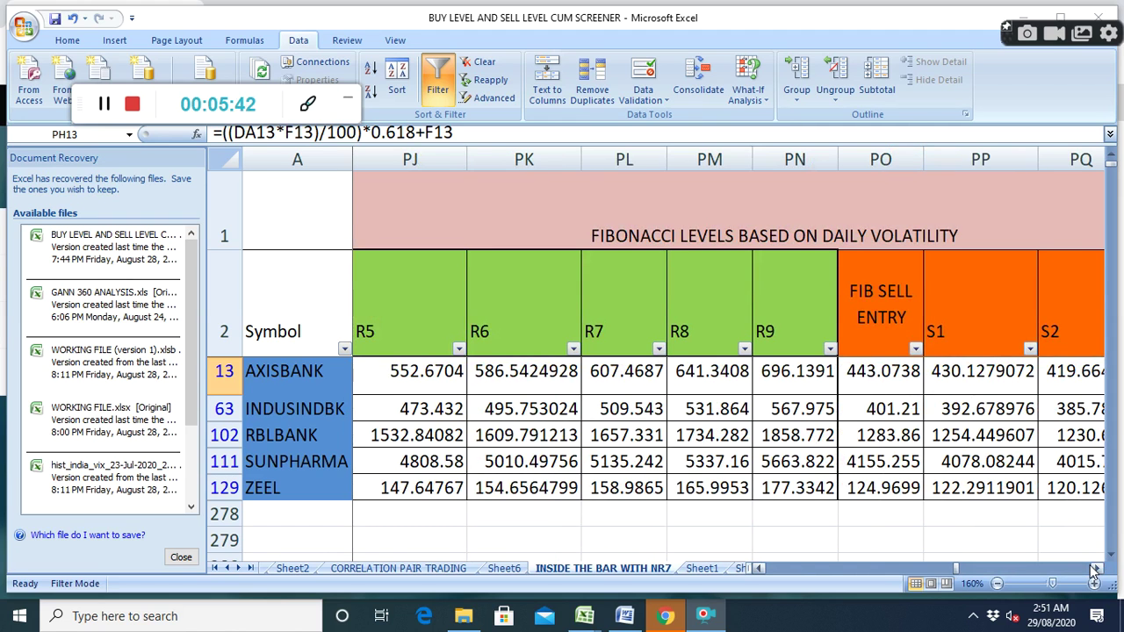
pyautogui.moveTo(1093, 569); pyautogui.dragTo(1094, 571)
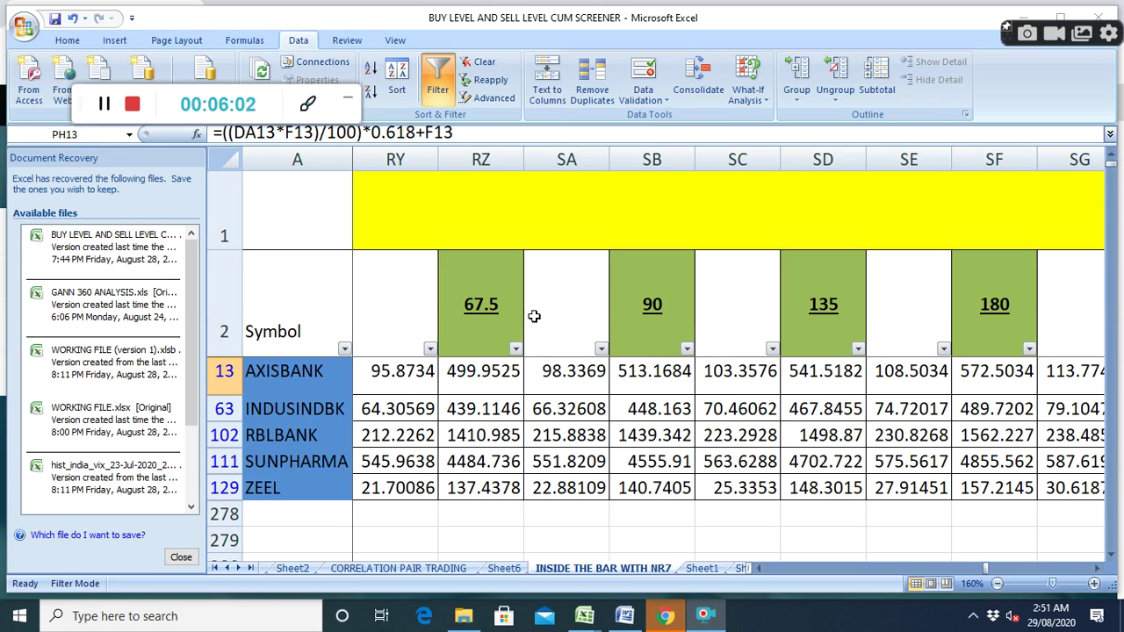
pyautogui.click(1096, 569)
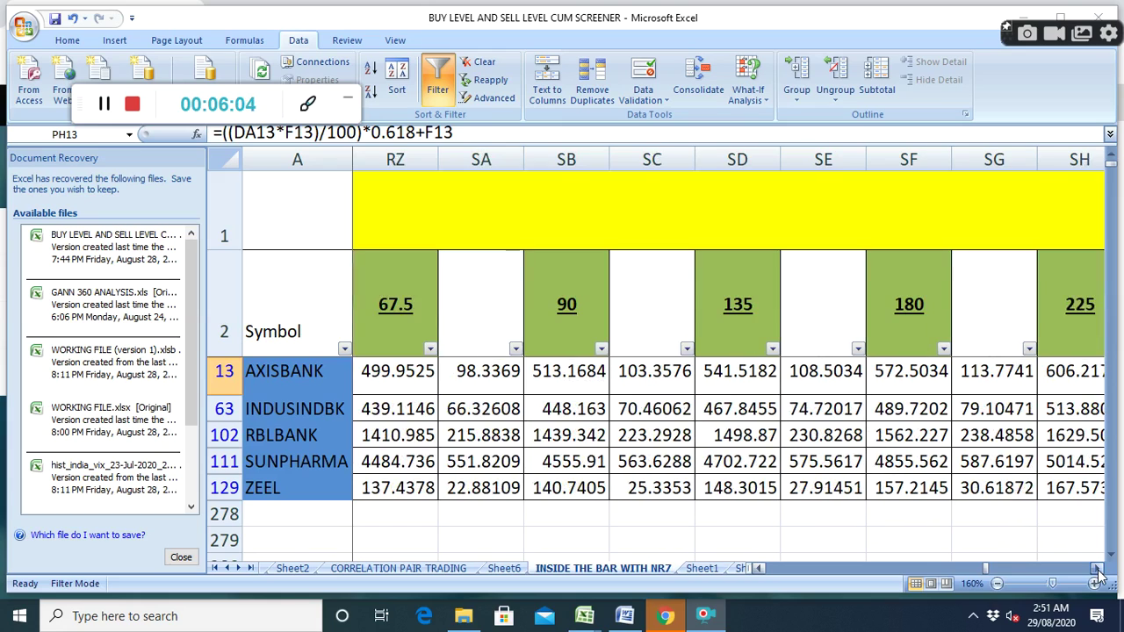
pyautogui.click(1097, 569)
pyautogui.click(1097, 569)
pyautogui.click(1097, 569)
pyautogui.click(1097, 569)
pyautogui.click(1097, 569)
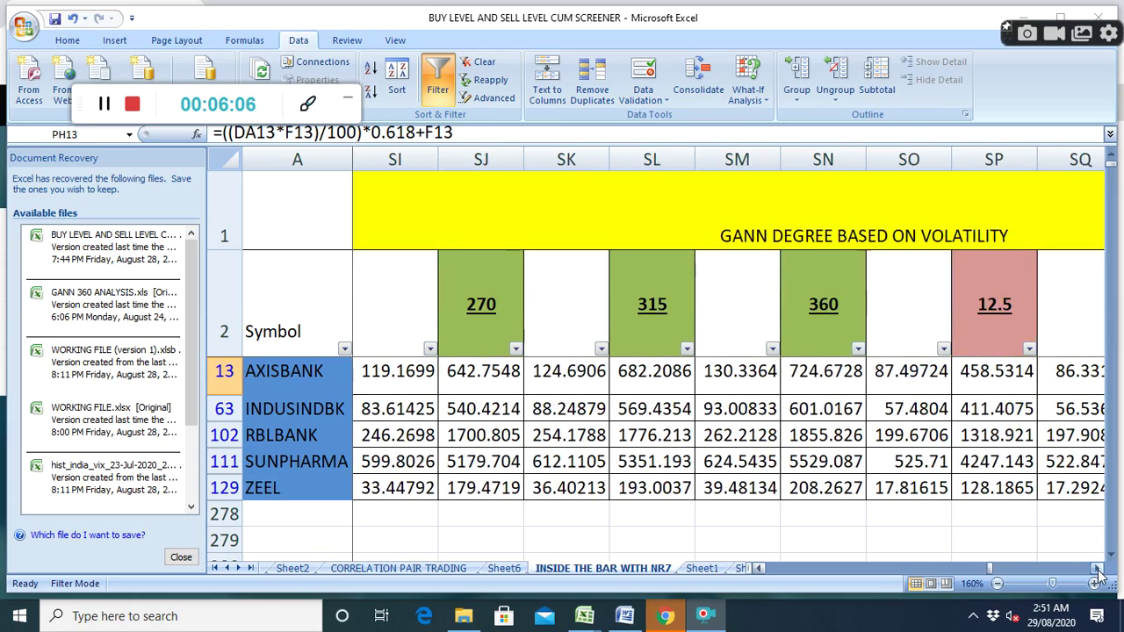
# Examine the red Gann degree columns based on volatility, from 12.5 to 360, for the filtered symbols.
pyautogui.click(1097, 569)
pyautogui.click(1097, 569)
pyautogui.click(1096, 569)
pyautogui.click(1097, 569)
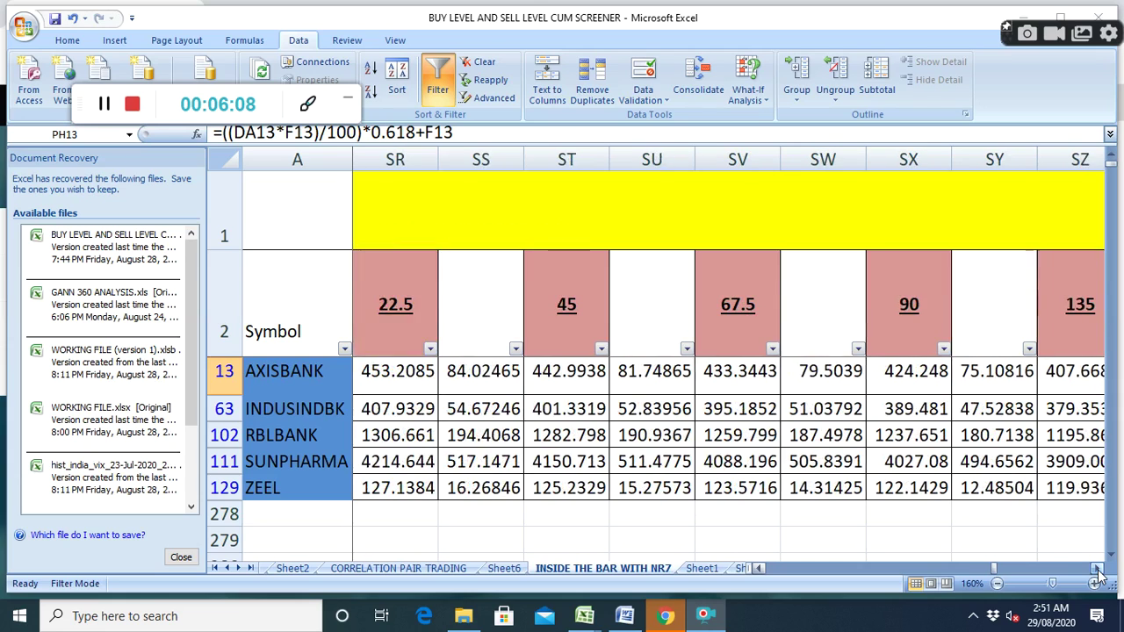
pyautogui.click(1096, 569)
pyautogui.click(1096, 569)
pyautogui.click(1097, 569)
pyautogui.click(1096, 569)
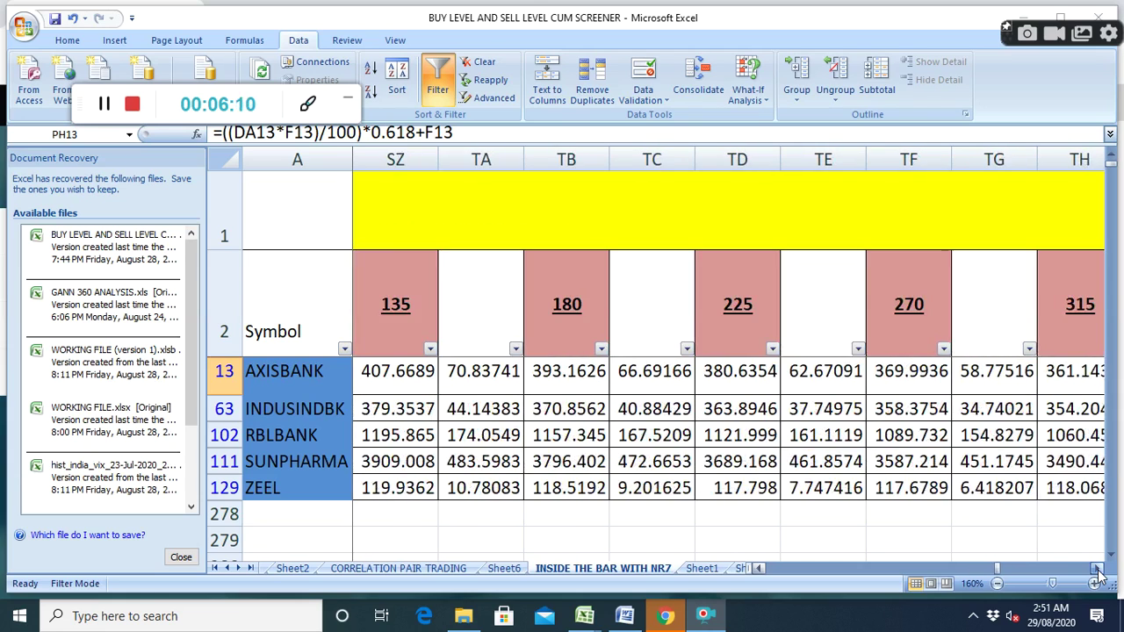
pyautogui.click(1097, 569)
pyautogui.click(1097, 569)
pyautogui.click(1097, 569)
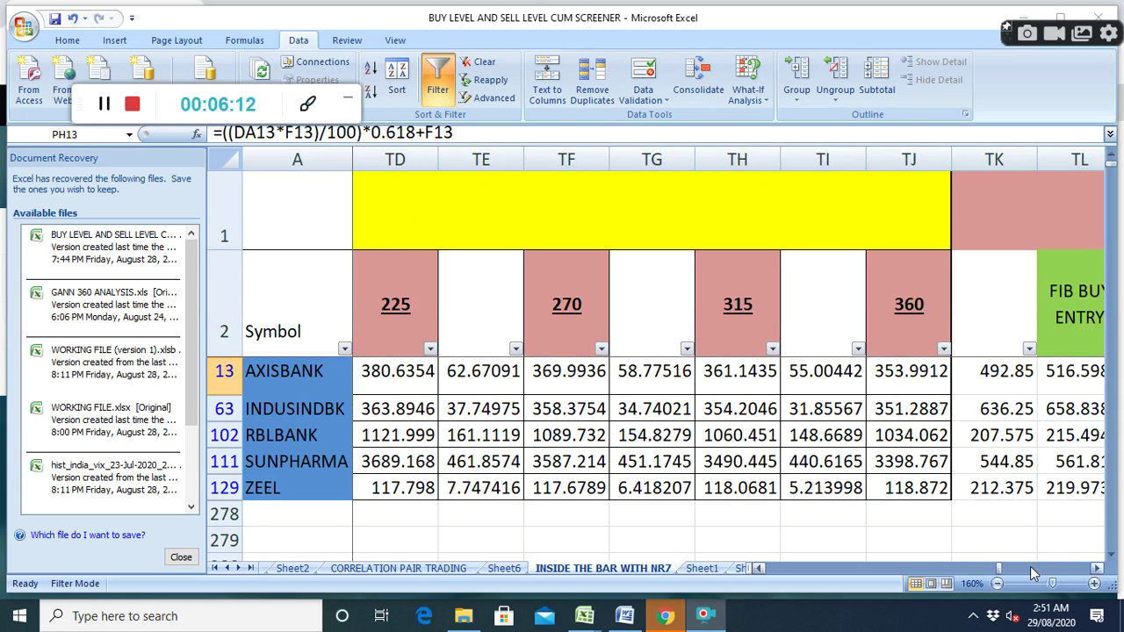
# Select INDUSINDBK's Fibonacci buy entry cell and review the levels through R9 to the Fibonacci sell entry.
pyautogui.click(1000, 570)
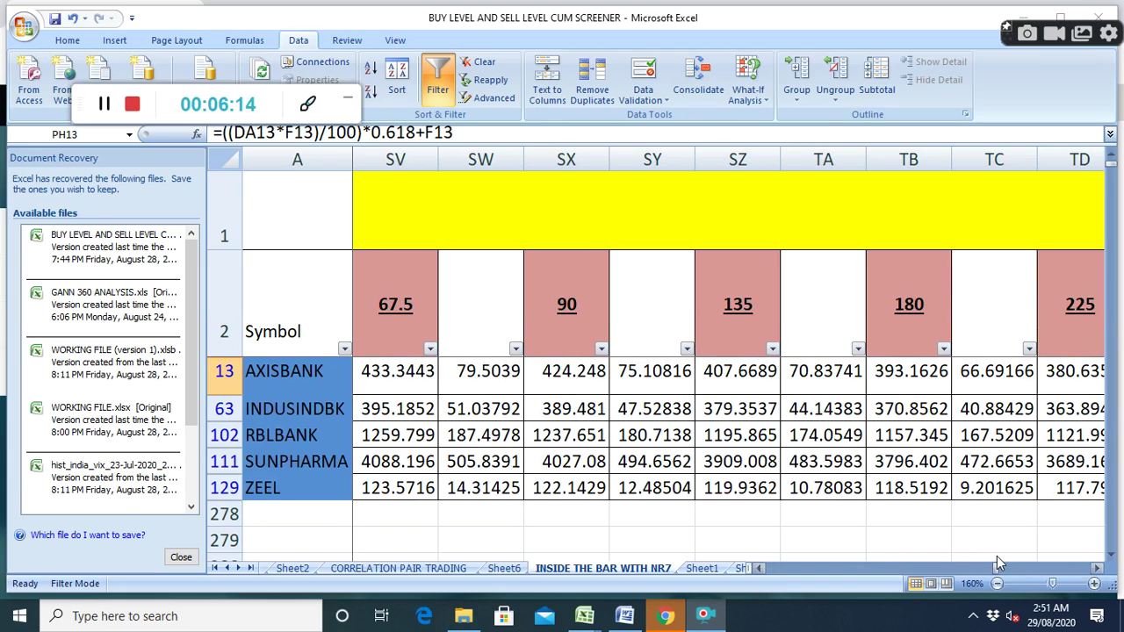
pyautogui.moveTo(995, 567); pyautogui.dragTo(956, 596)
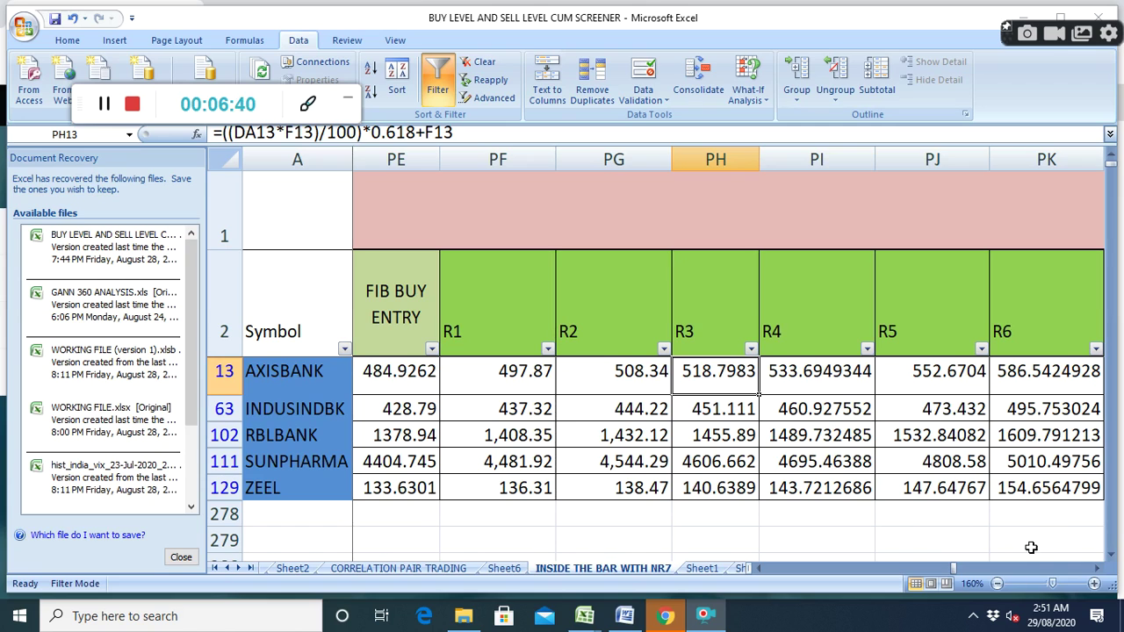
pyautogui.click(421, 411)
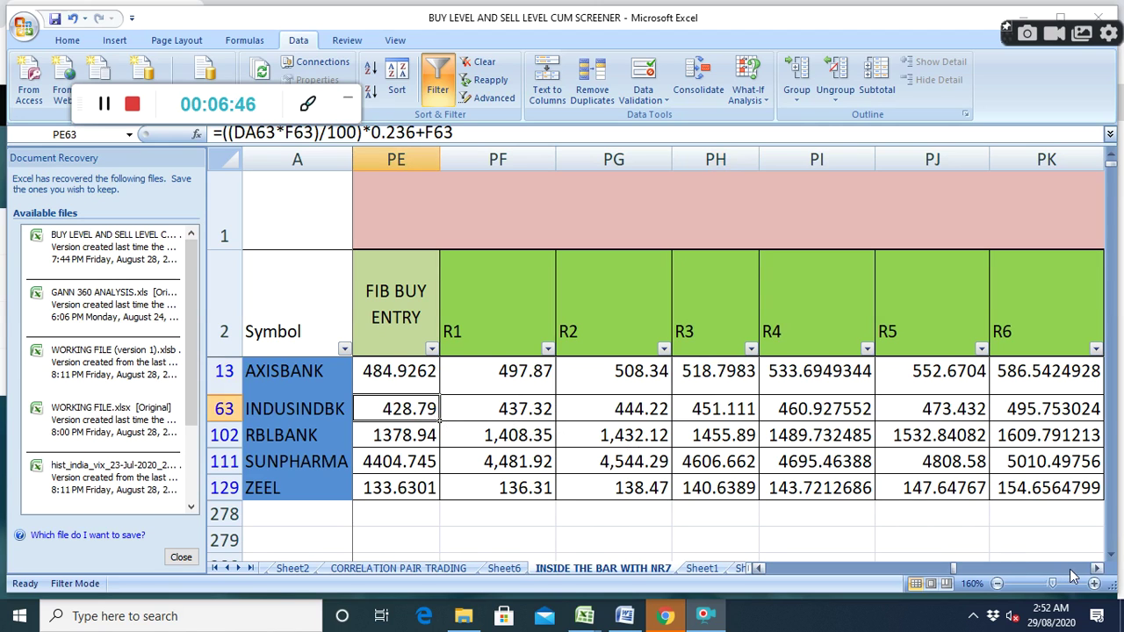
pyautogui.click(1097, 568)
pyautogui.click(1096, 568)
pyautogui.click(1097, 568)
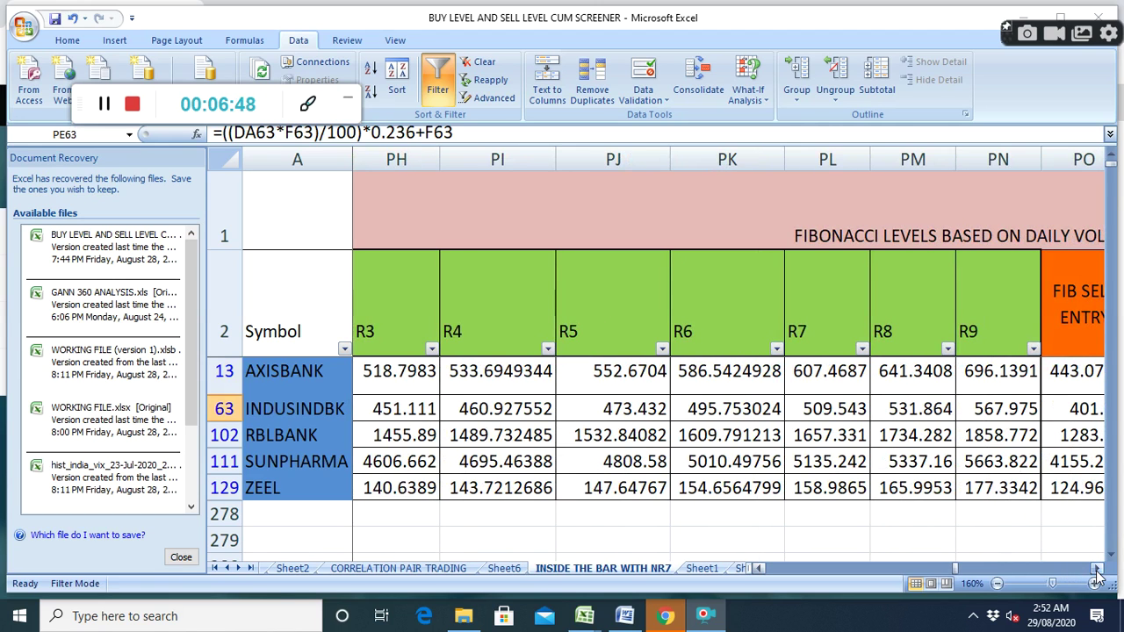
pyautogui.click(1097, 569)
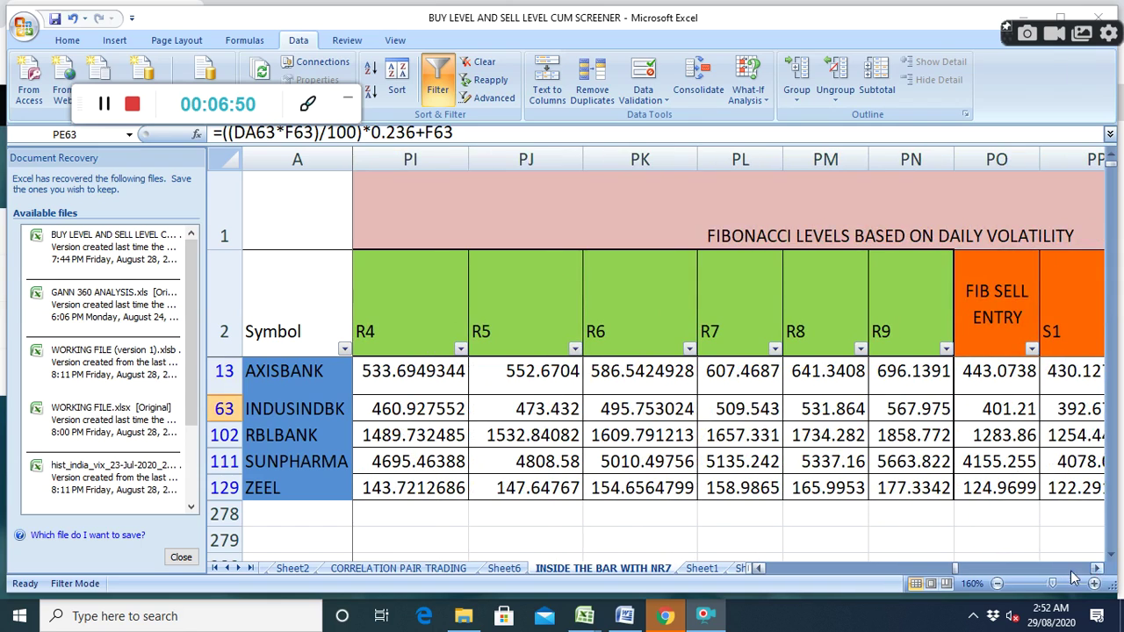
# Return to the start of the sheet and check the current day and Day 1 prices.
pyautogui.moveTo(955, 568); pyautogui.dragTo(800, 575)
pyautogui.moveTo(808, 580); pyautogui.dragTo(954, 587)
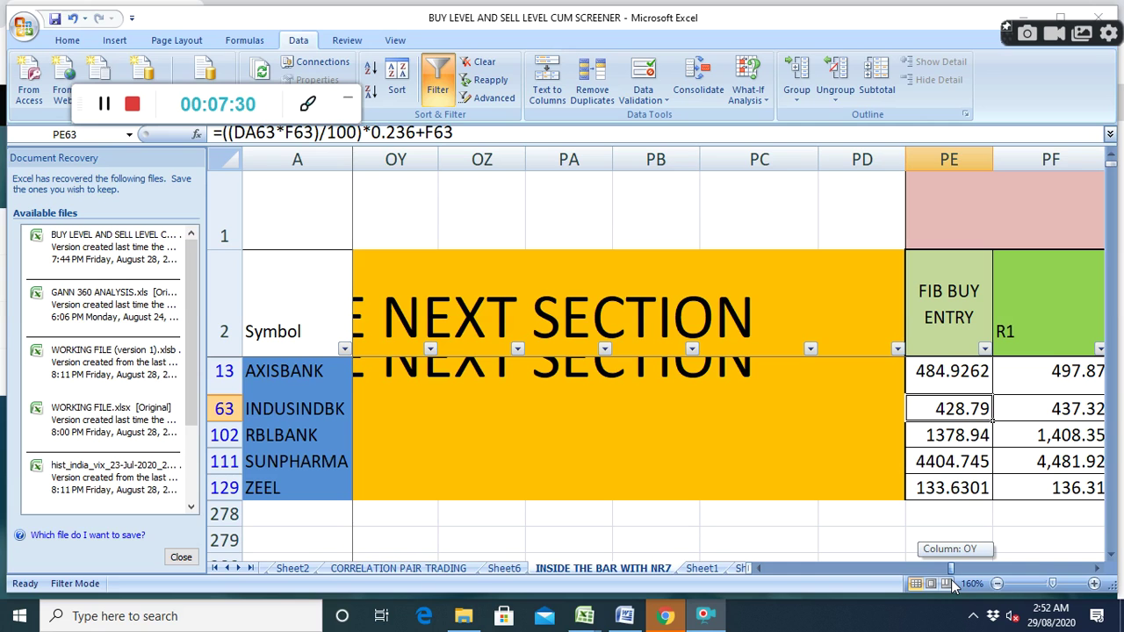
pyautogui.moveTo(952, 587); pyautogui.dragTo(758, 567)
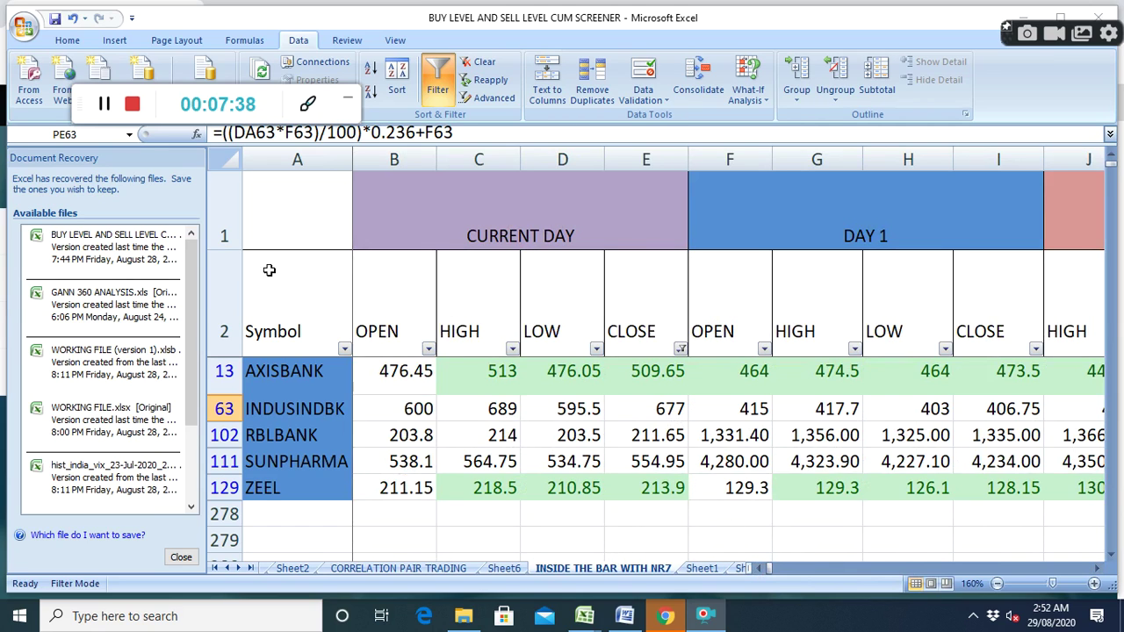
pyautogui.click(105, 107)
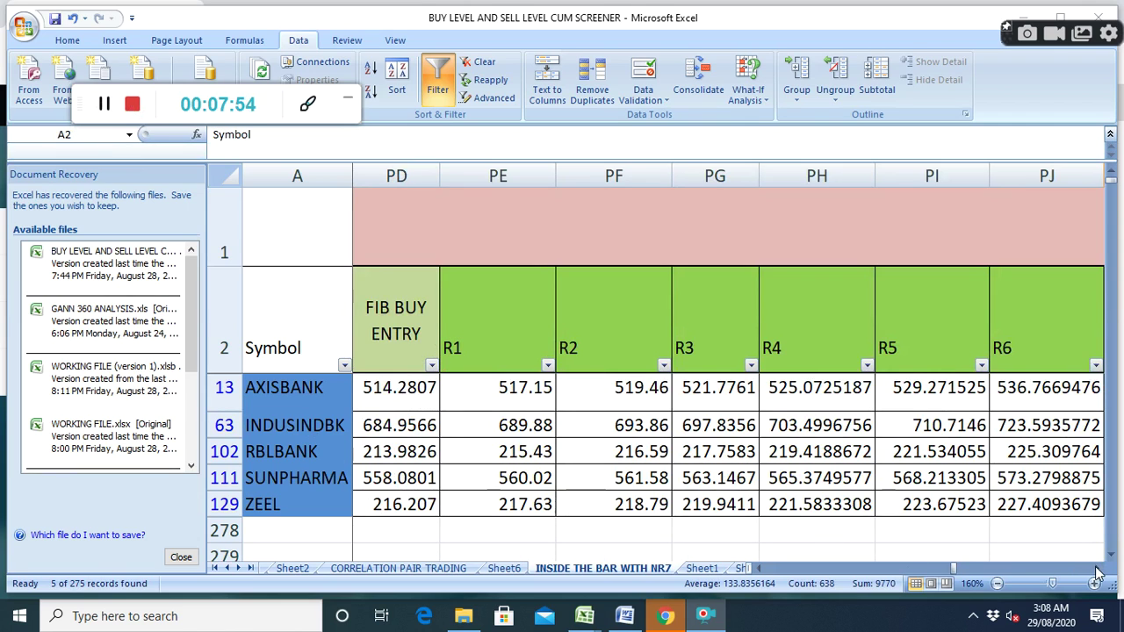
# Review the filtered symbols' updated Fibonacci buy entry, R1 to R9 and sell levels, continuing to the Gann degree section.
pyautogui.click(832, 533)
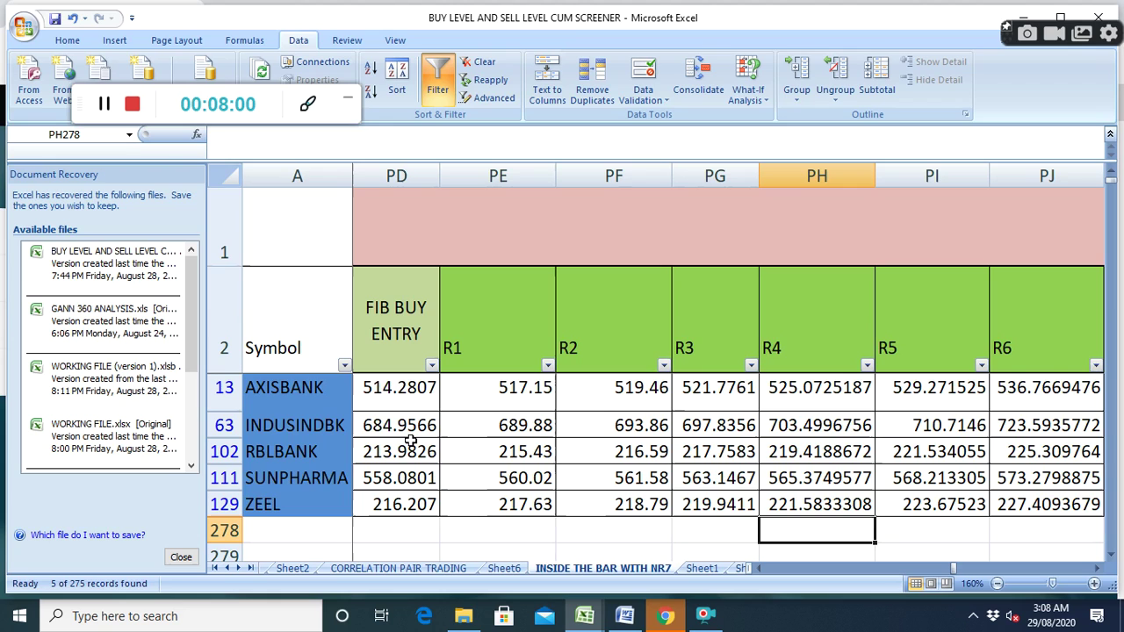
pyautogui.click(1096, 568)
pyautogui.click(1097, 568)
pyautogui.click(1097, 568)
pyautogui.click(1097, 568)
pyautogui.click(1097, 568)
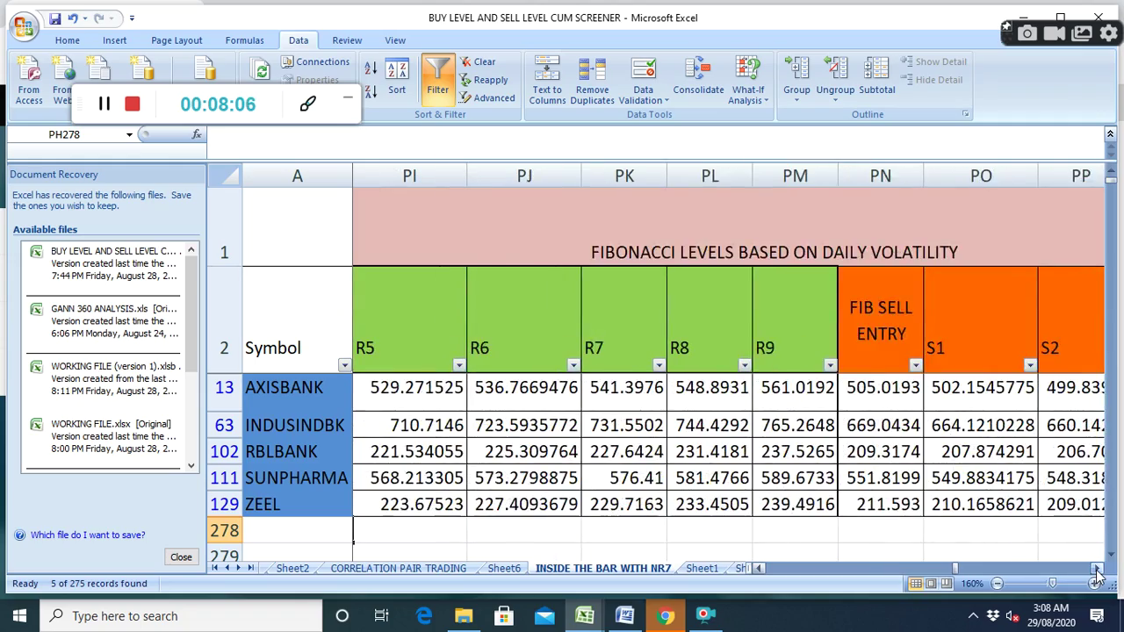
pyautogui.click(1097, 568)
pyautogui.moveTo(1097, 571); pyautogui.dragTo(1097, 575)
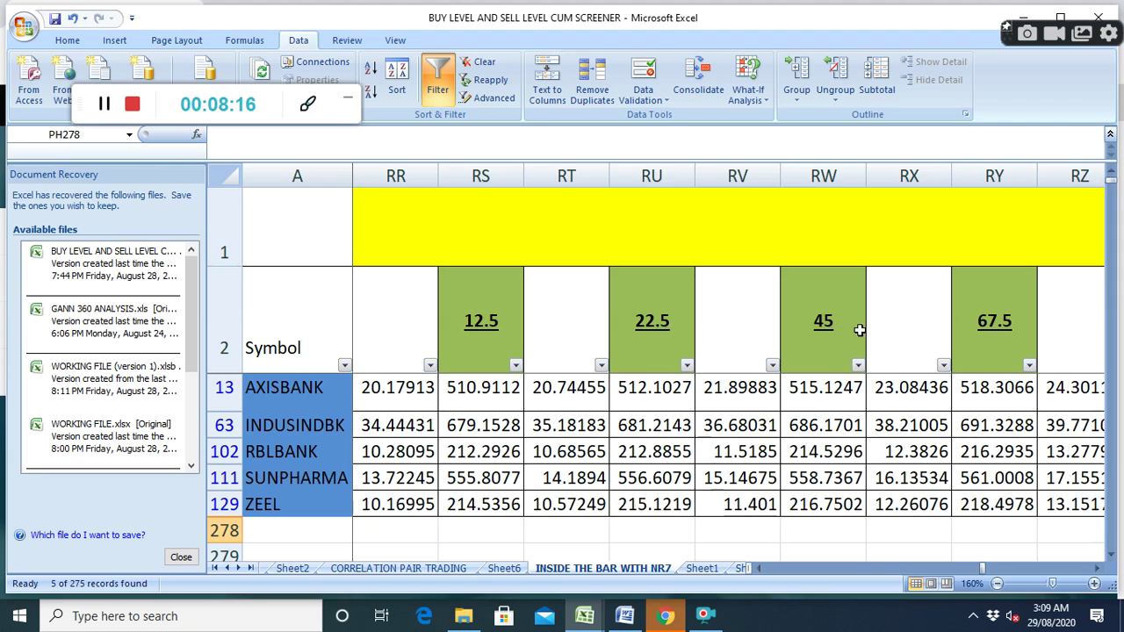
# Examine the green Gann degree columns up to 360 for the filtered symbols.
pyautogui.click(1095, 570)
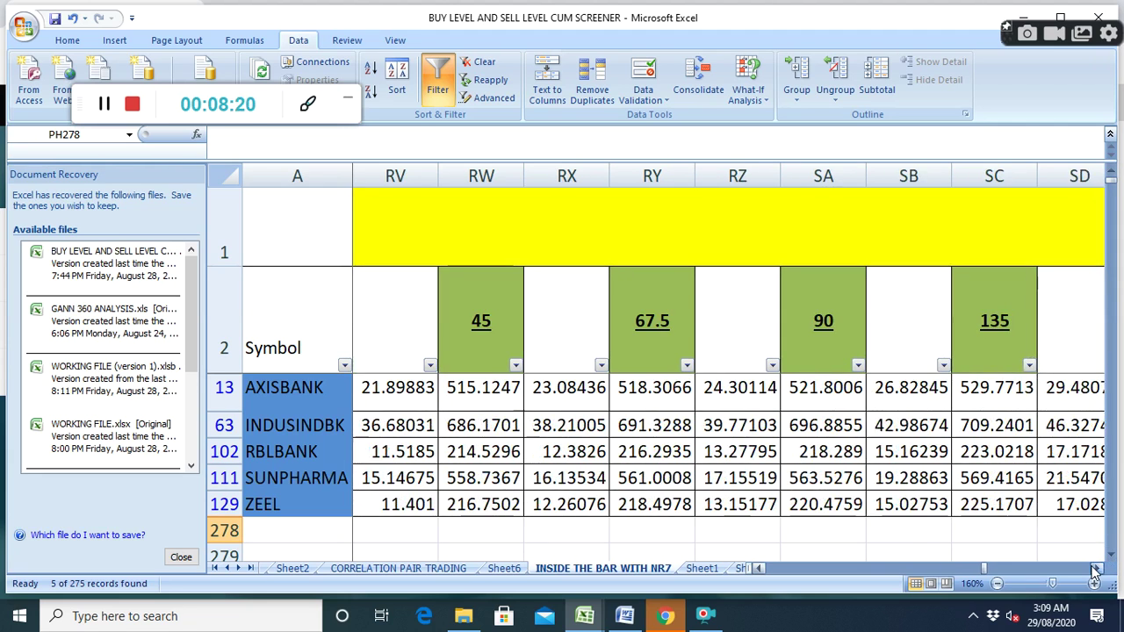
pyautogui.click(1095, 570)
pyautogui.click(1095, 570)
pyautogui.click(1095, 569)
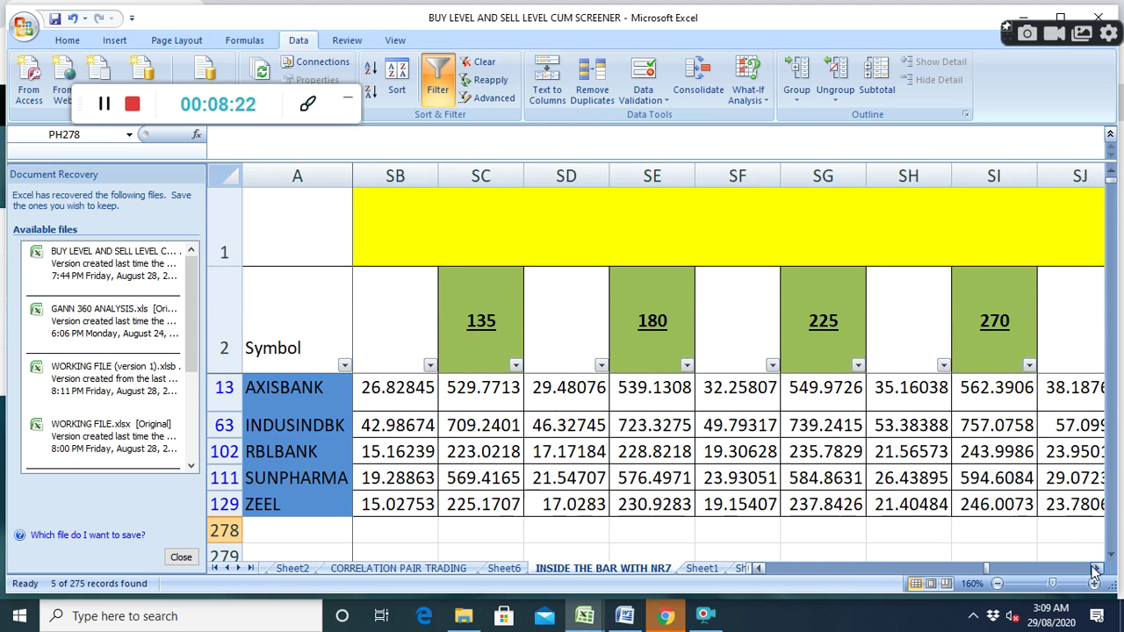
pyautogui.click(1095, 570)
pyautogui.click(1095, 569)
pyautogui.click(1095, 570)
pyautogui.click(1095, 570)
pyautogui.click(1095, 570)
pyautogui.click(1095, 570)
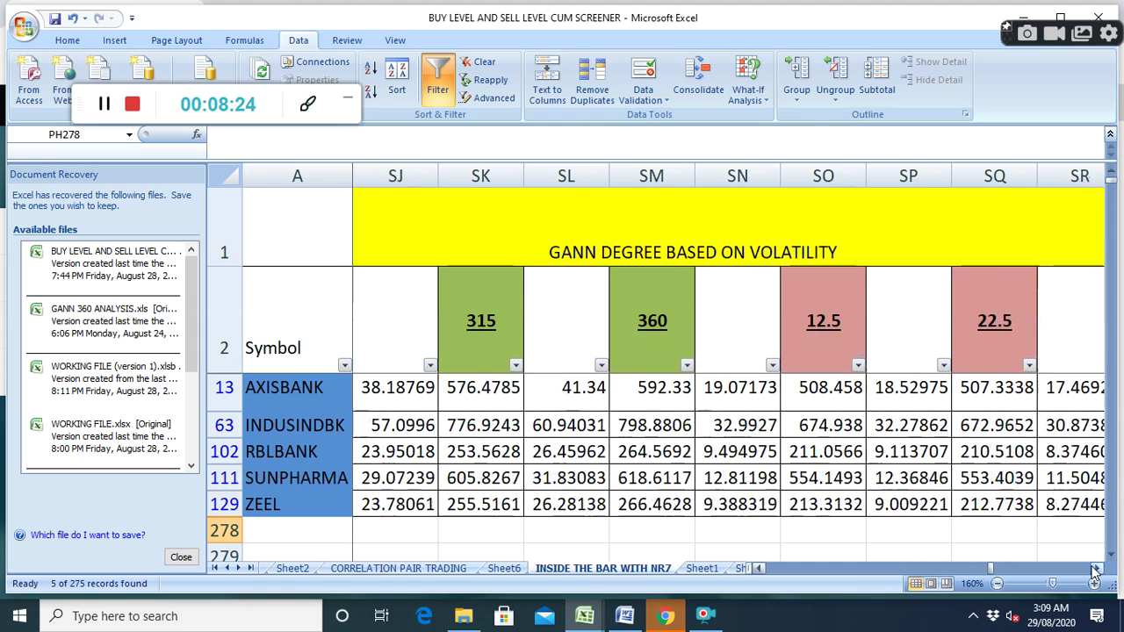
# Review the updated red Gann degree columns through 360, up to the Fibonacci buy entry section that follows.
pyautogui.click(1095, 570)
pyautogui.click(1095, 570)
pyautogui.click(1095, 570)
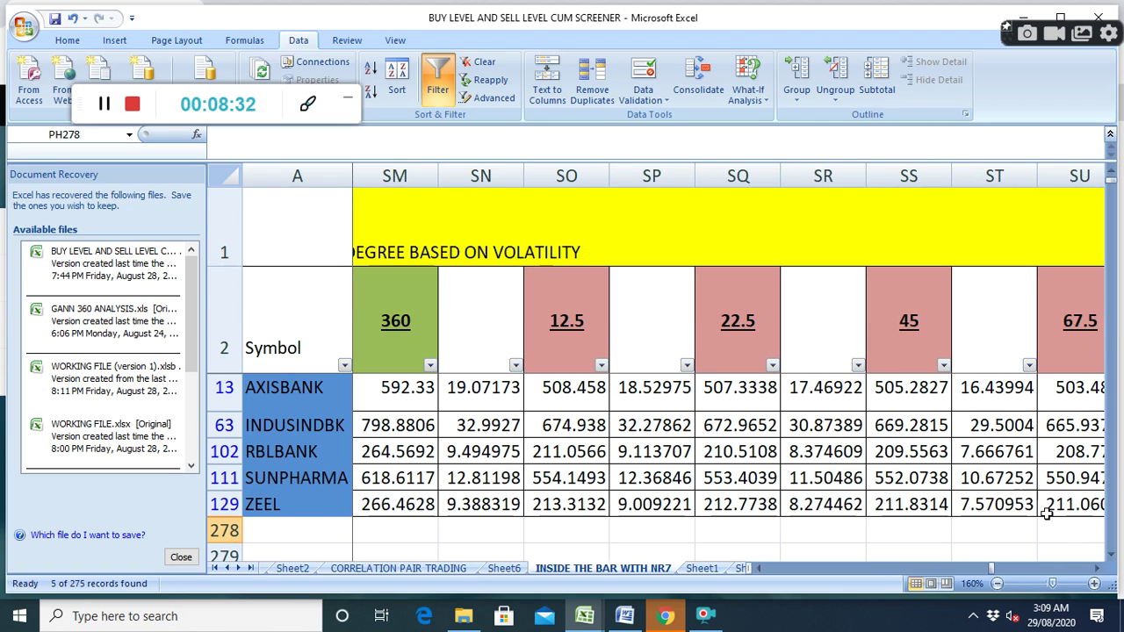
pyautogui.click(1096, 569)
pyautogui.click(1096, 569)
pyautogui.click(1096, 569)
pyautogui.click(1096, 569)
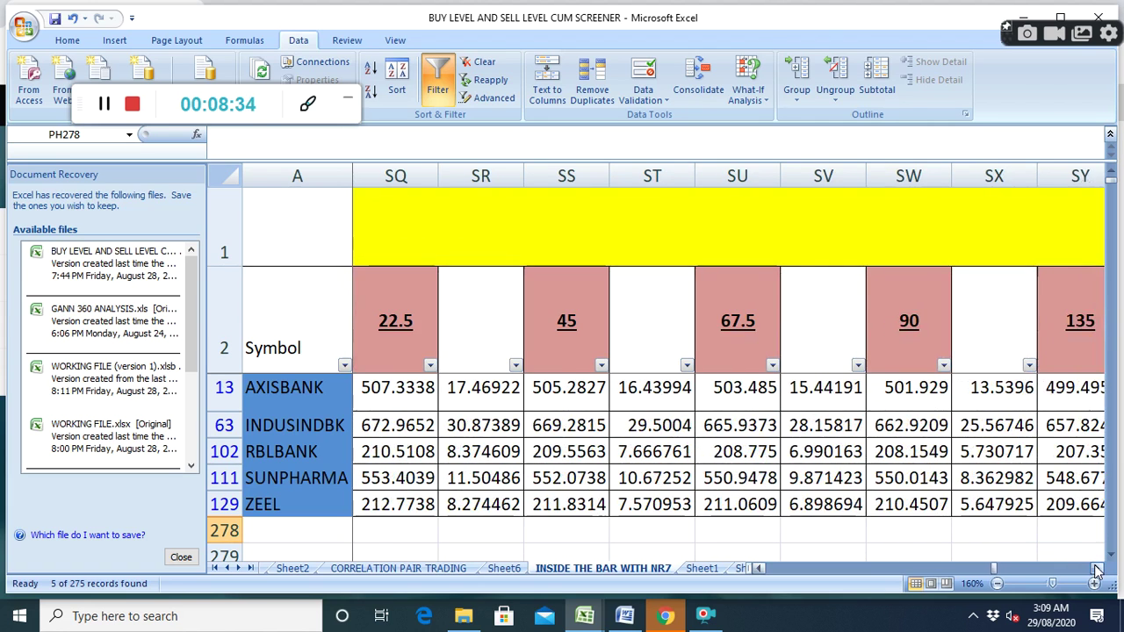
pyautogui.click(1096, 569)
pyautogui.click(1096, 569)
pyautogui.click(1096, 569)
pyautogui.click(1096, 569)
pyautogui.click(1096, 569)
pyautogui.click(1096, 569)
pyautogui.click(1096, 569)
pyautogui.click(1096, 569)
pyautogui.click(1096, 569)
pyautogui.click(1096, 569)
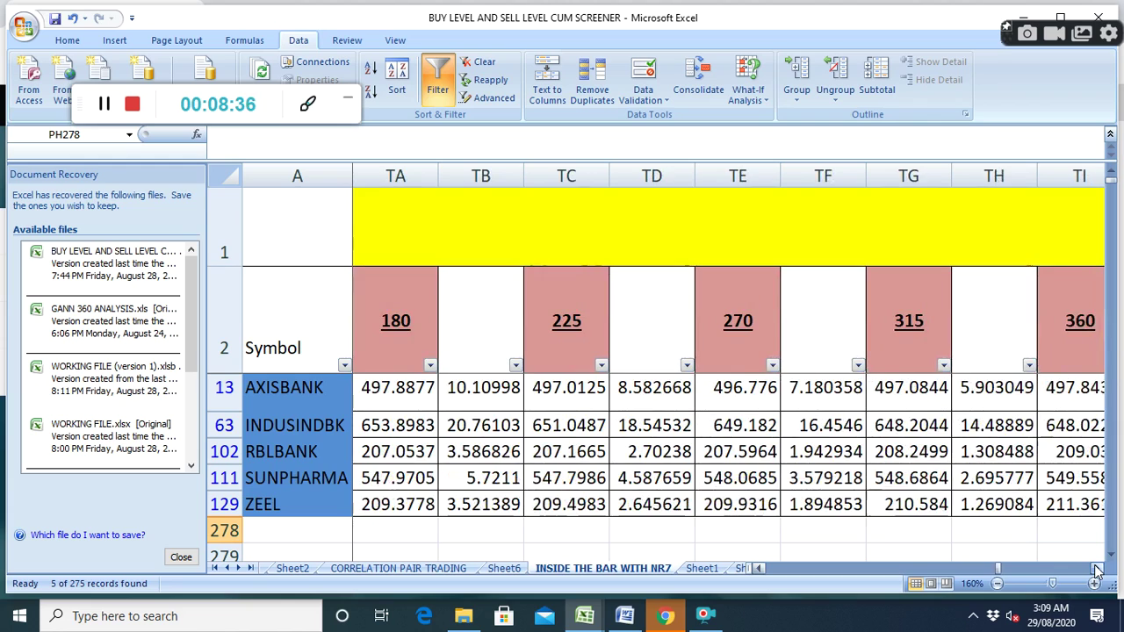
pyautogui.click(1096, 569)
pyautogui.click(1095, 569)
pyautogui.click(1096, 569)
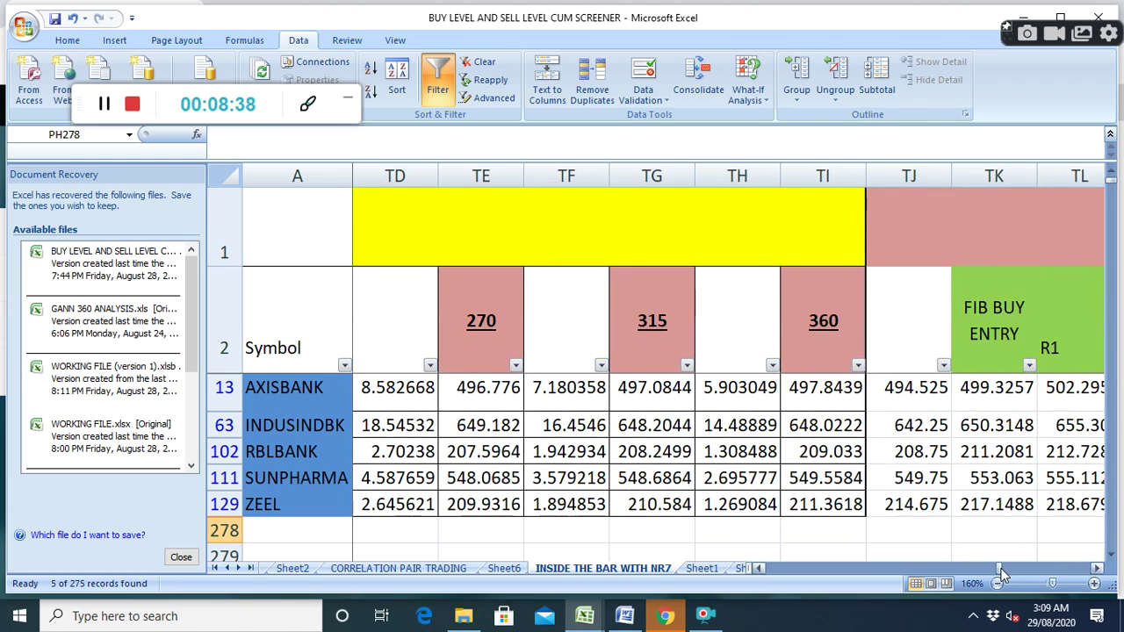
# Turn off the symbol filter and locate the BANKNIFTY and NIFTY rows in the daily-volatility Fibonacci section.
pyautogui.moveTo(1000, 569); pyautogui.dragTo(977, 569)
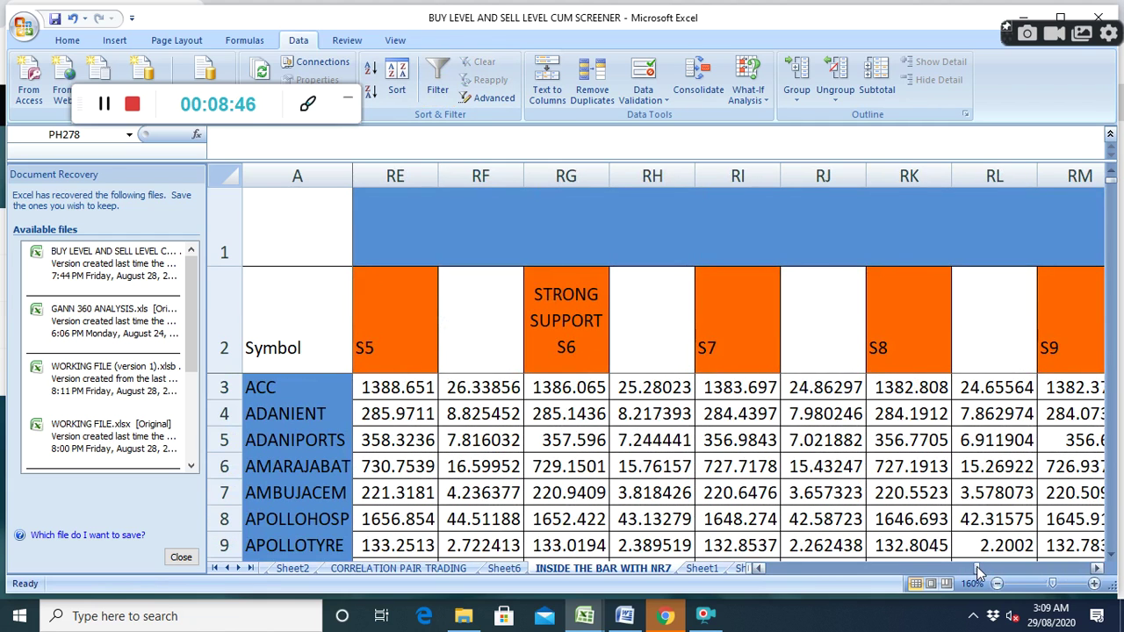
pyautogui.moveTo(978, 569); pyautogui.dragTo(945, 575)
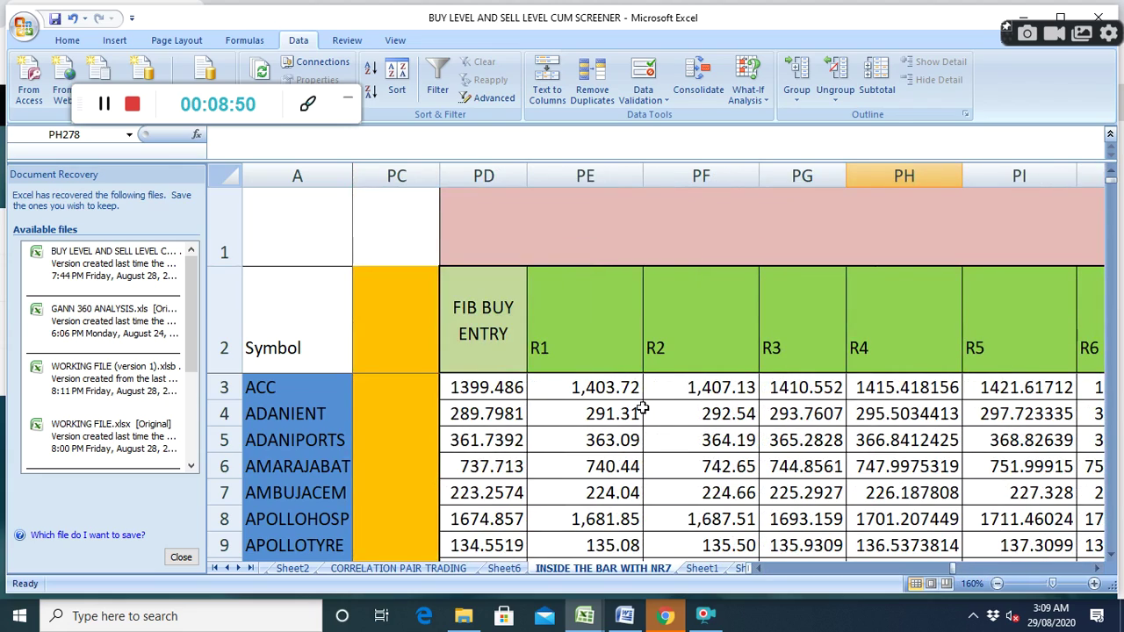
pyautogui.scroll(-10, 665, 442)
pyautogui.scroll(-9, 670, 447)
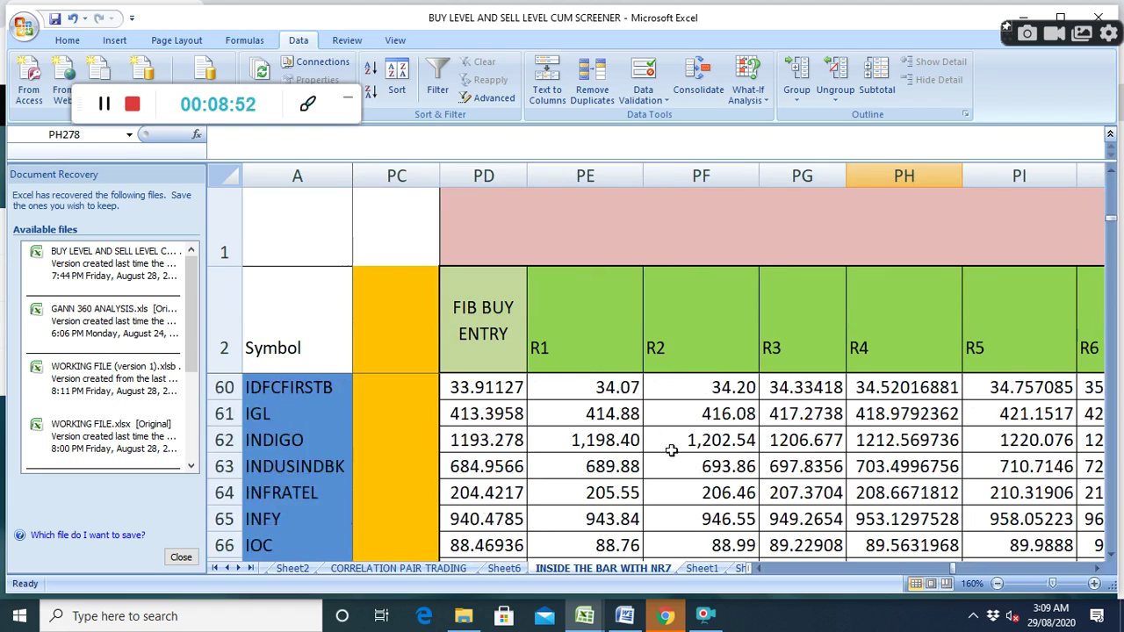
pyautogui.scroll(-20, 671, 450)
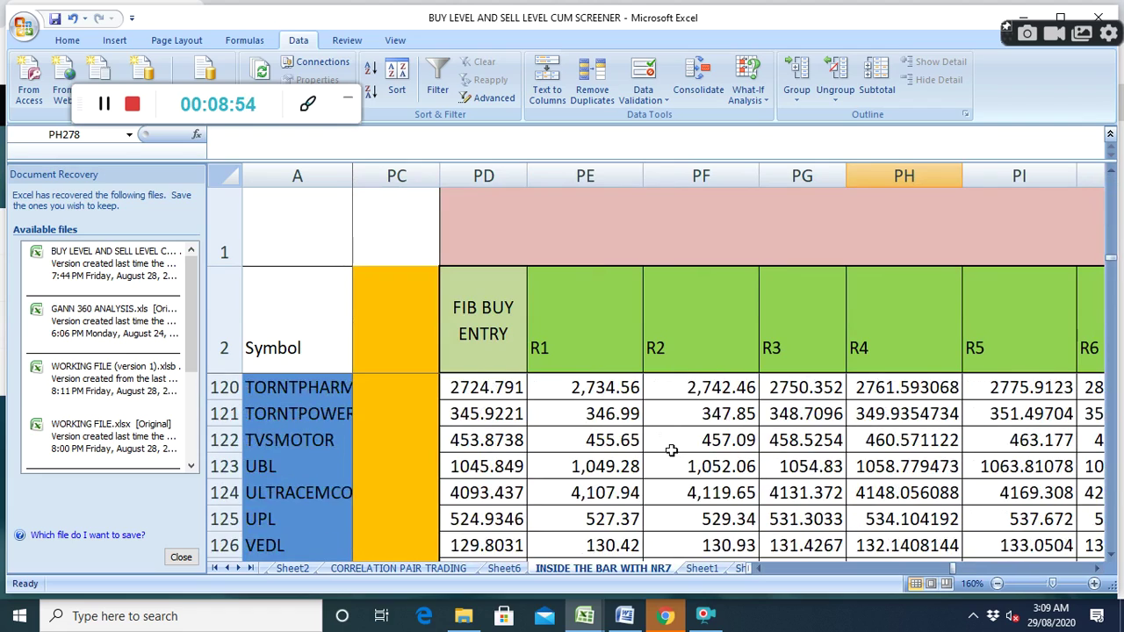
pyautogui.scroll(-4, 670, 449)
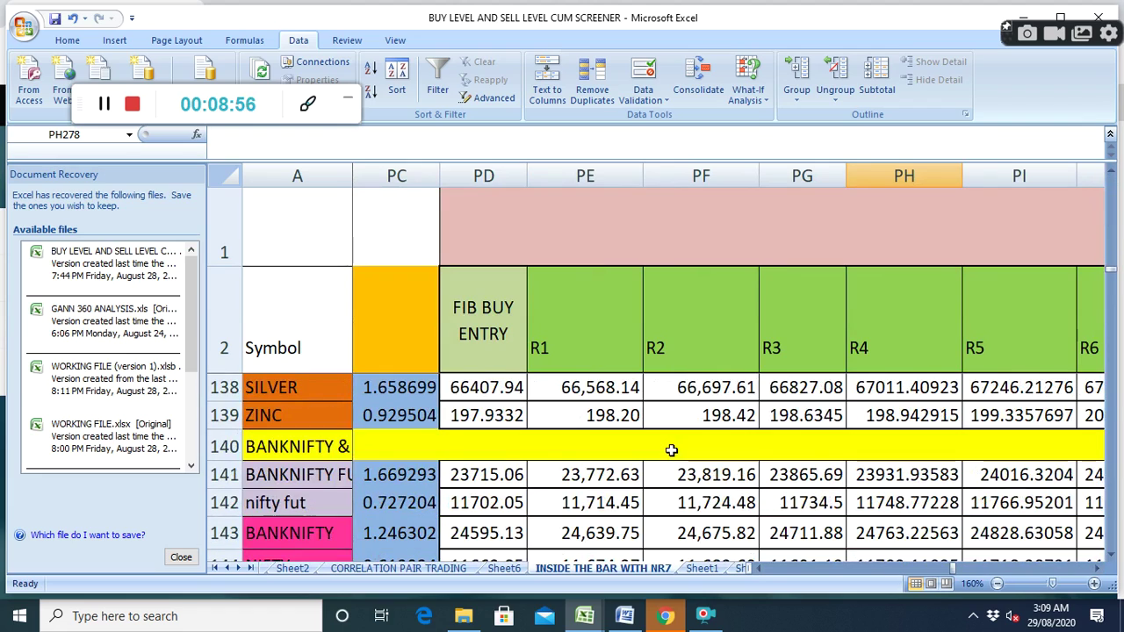
pyautogui.scroll(1, 671, 449)
pyautogui.scroll(-1, 671, 450)
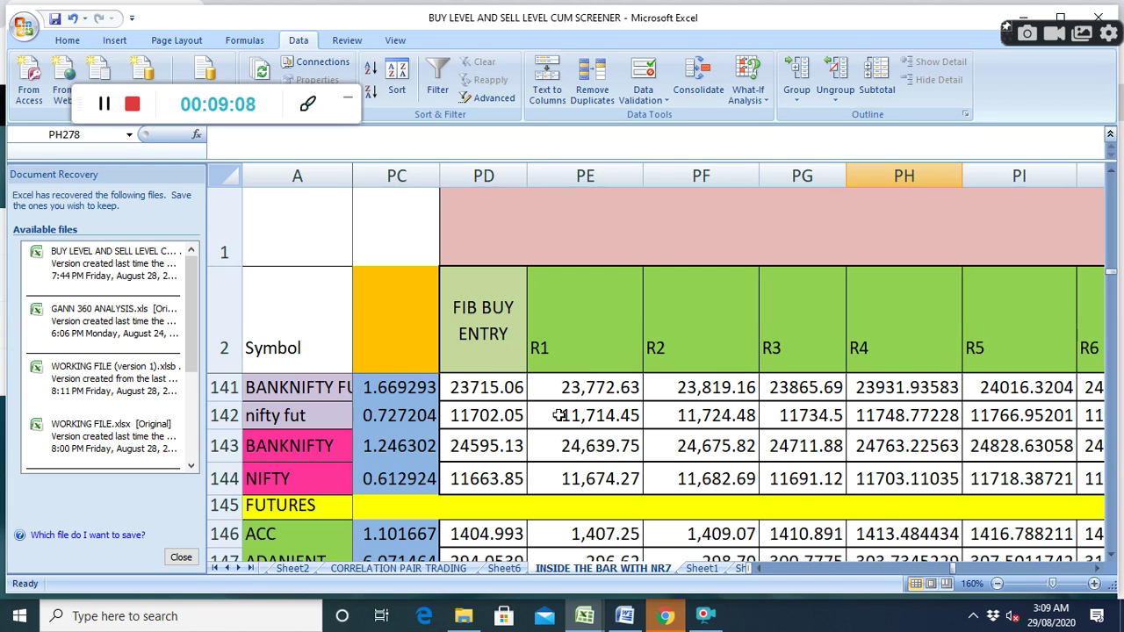
# Review the Fibonacci buy entry, R levels and S levels through S9 for the BANKNIFTY and NIFTY rows.
pyautogui.click(1098, 571)
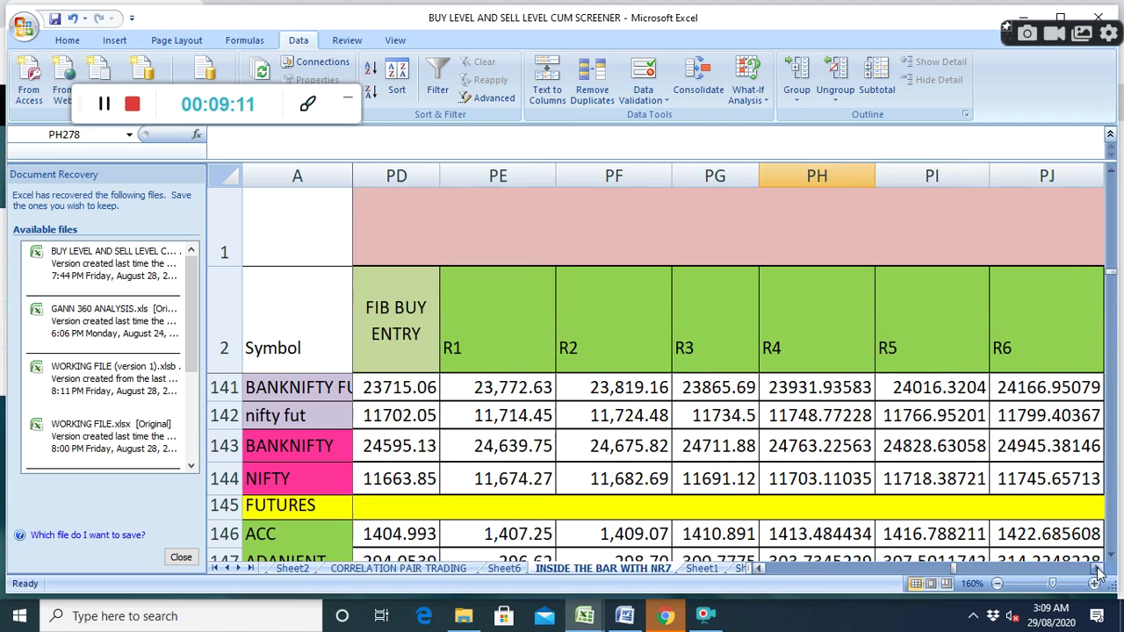
pyautogui.click(1097, 572)
pyautogui.click(760, 572)
pyautogui.click(760, 572)
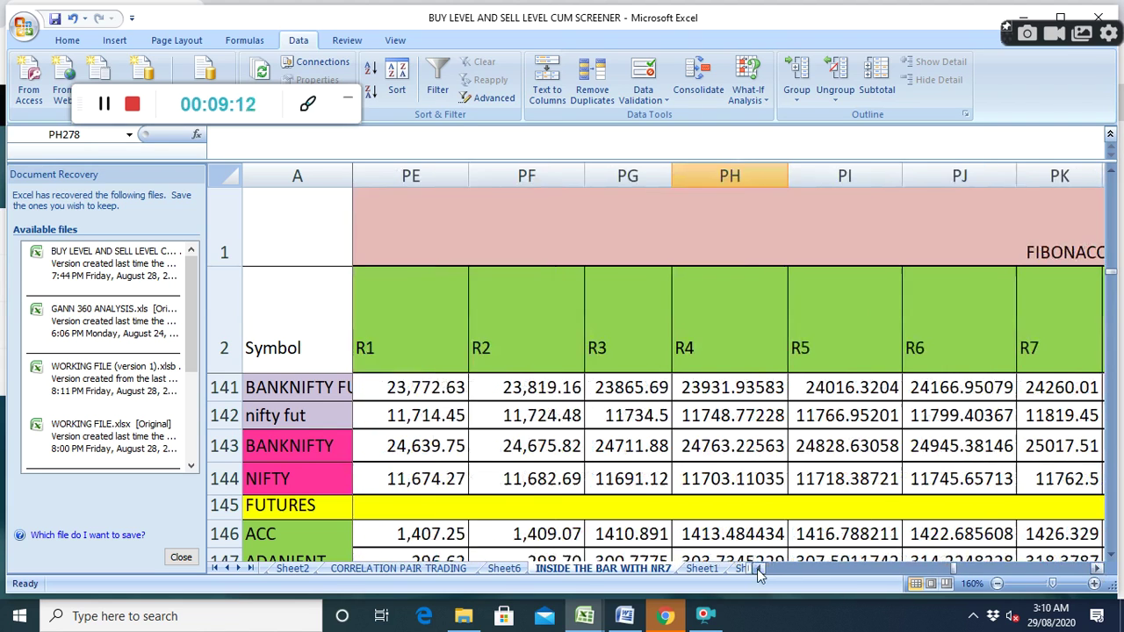
pyautogui.click(759, 572)
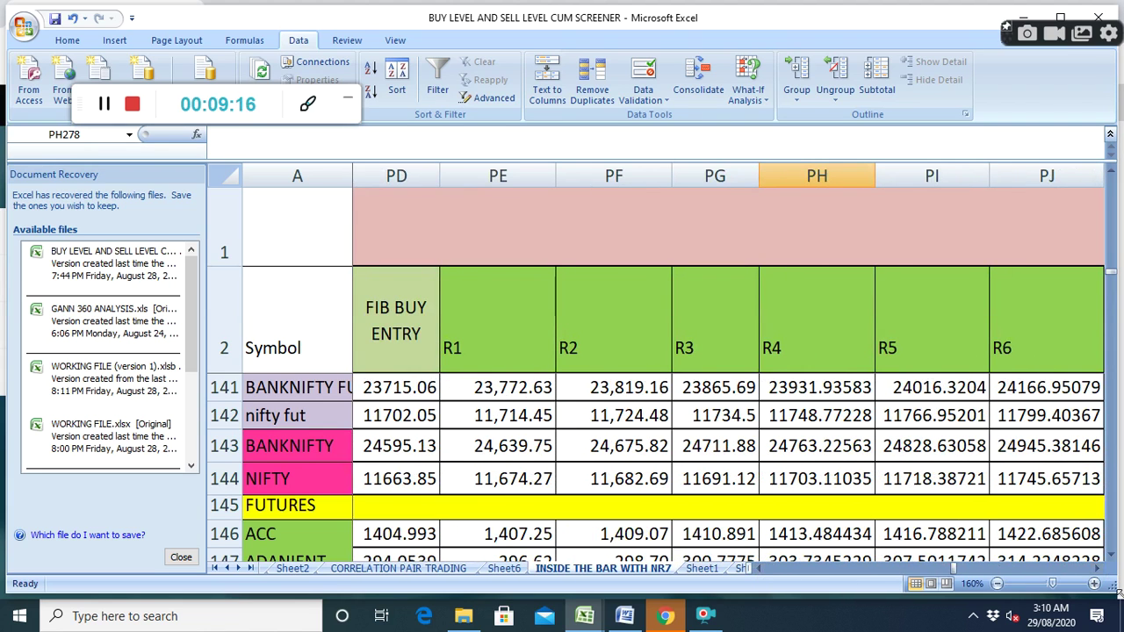
pyautogui.click(1097, 572)
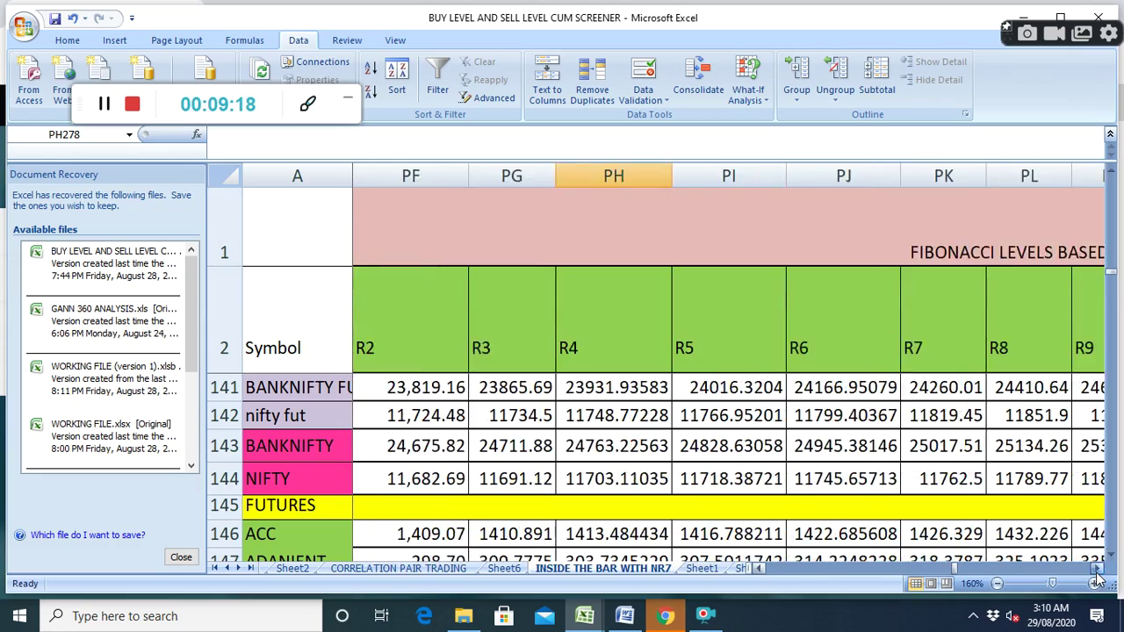
pyautogui.click(1098, 571)
pyautogui.click(1098, 572)
pyautogui.click(1098, 572)
pyautogui.click(1098, 572)
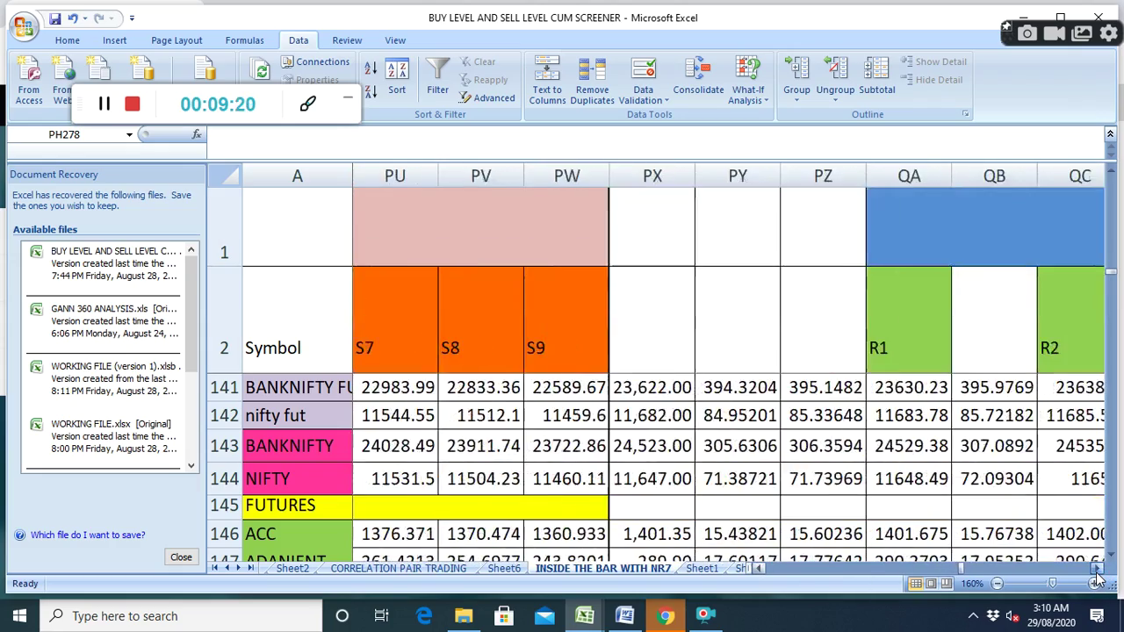
# Check the blue-headed section's resistance and support levels through S9 for the BANKNIFTY and NIFTY rows.
pyautogui.click(1097, 571)
pyautogui.click(1097, 572)
pyautogui.click(1097, 571)
pyautogui.click(1098, 571)
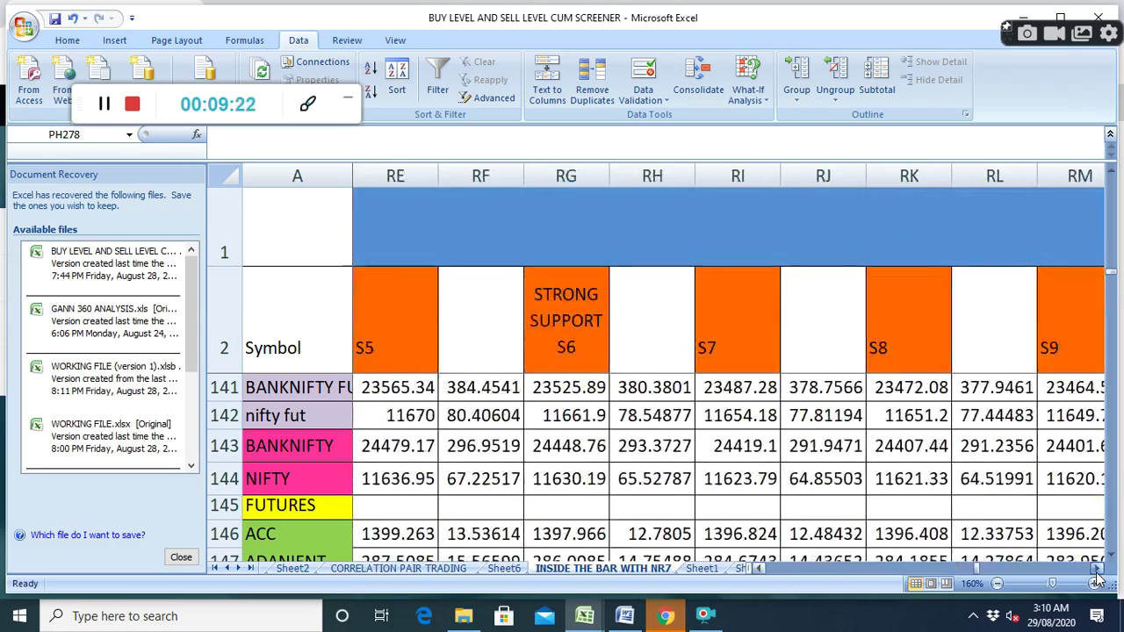
# Review the green volatility-based Gann degree columns through 360 for the BANKNIFTY and NIFTY rows.
pyautogui.click(1098, 571)
pyautogui.click(1098, 572)
pyautogui.click(1097, 572)
pyautogui.click(1098, 572)
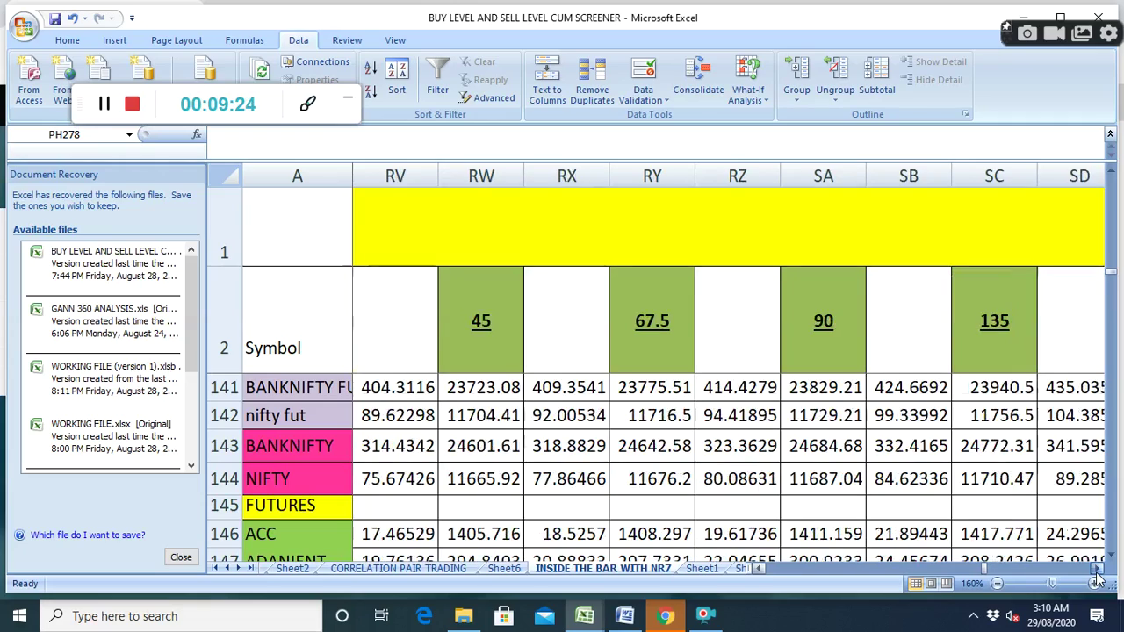
pyautogui.click(1098, 572)
pyautogui.click(1097, 572)
pyautogui.click(1097, 571)
pyautogui.click(1097, 571)
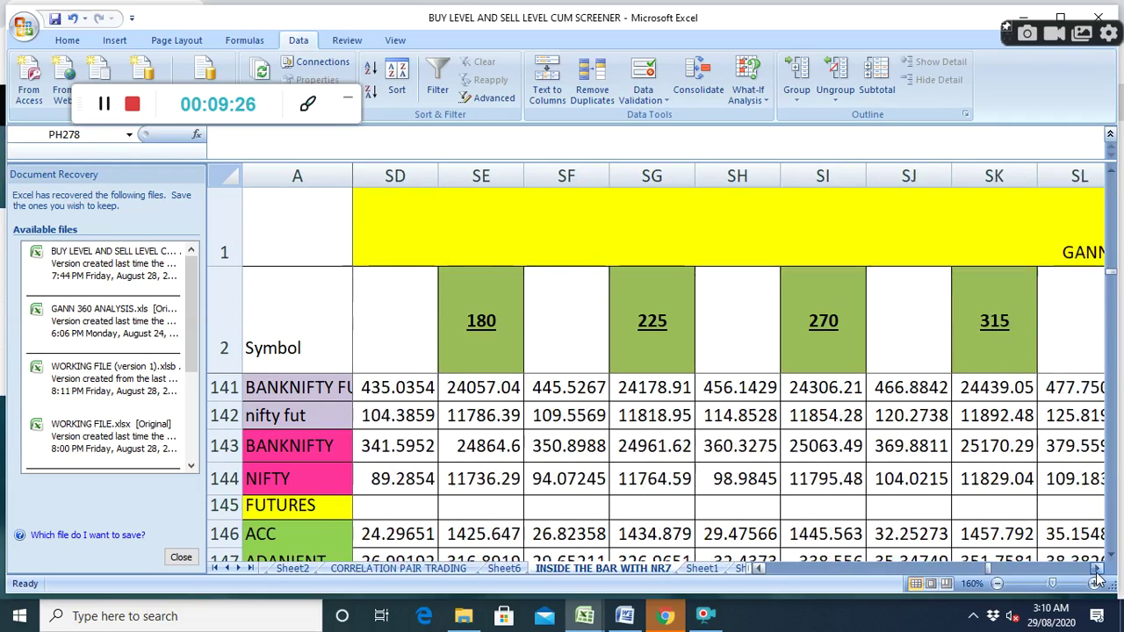
pyautogui.click(1098, 572)
pyautogui.click(1098, 572)
pyautogui.click(1097, 571)
pyautogui.click(1098, 571)
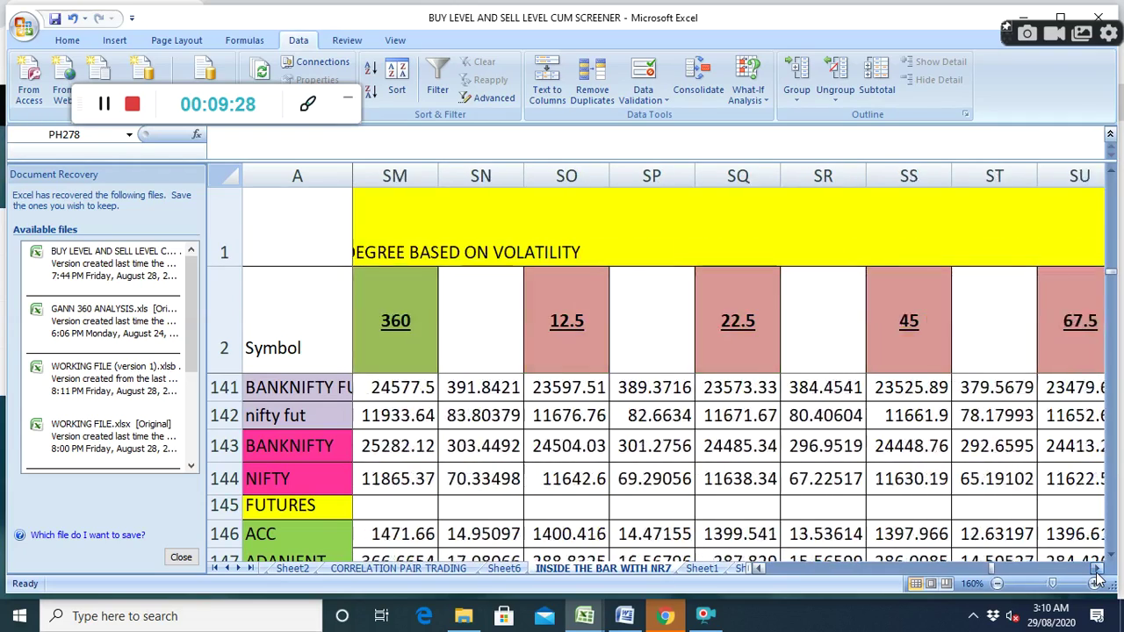
# Review the red volatility-based Gann degree columns from 12.5 through 360 for the BANKNIFTY and NIFTY rows.
pyautogui.click(1097, 572)
pyautogui.click(1098, 572)
pyautogui.click(1098, 572)
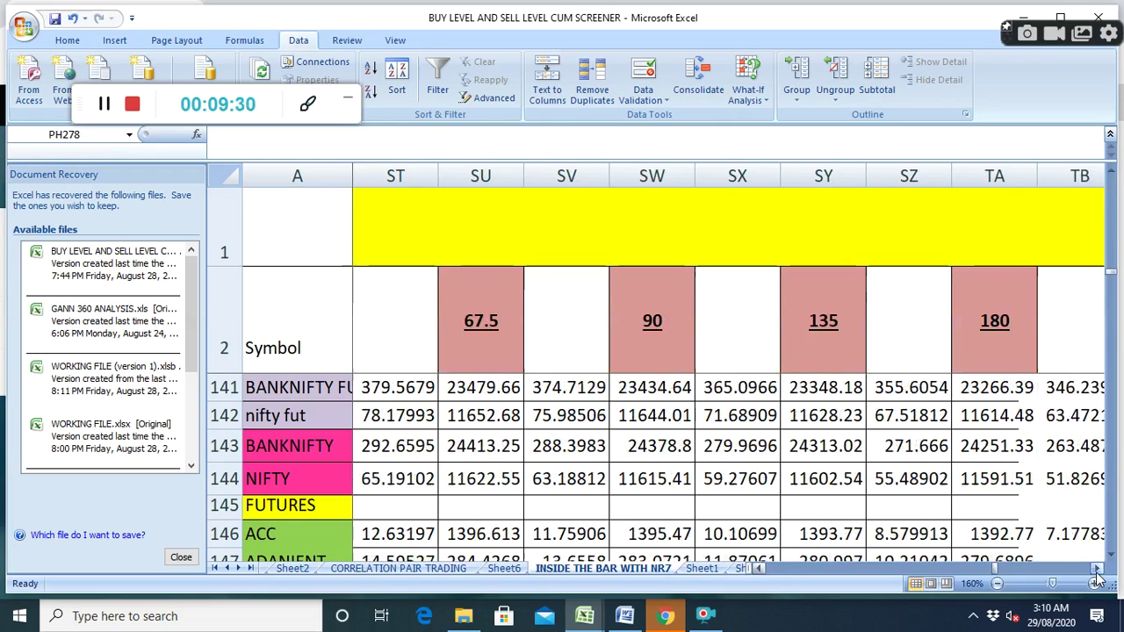
pyautogui.click(1097, 572)
pyautogui.click(1098, 572)
pyautogui.click(1098, 572)
pyautogui.click(1097, 571)
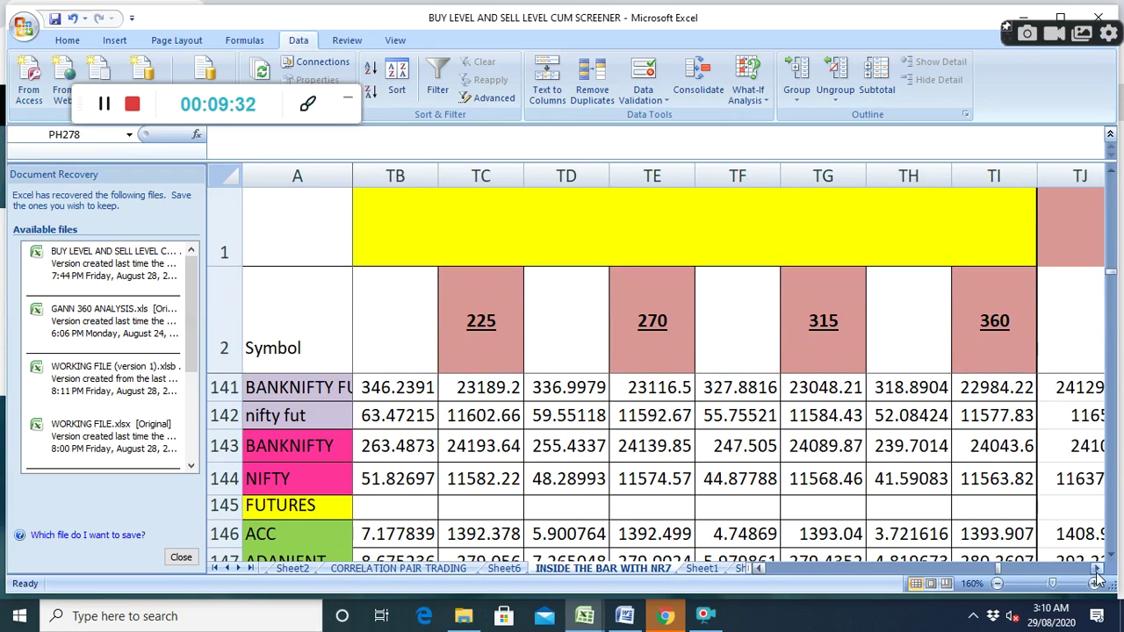
# Return to the daily-volatility Fibonacci section, reduce the zoom to 140%, and bring the commodity rows from ALUMINIUM to ZINC into view.
pyautogui.moveTo(998, 573); pyautogui.dragTo(954, 569)
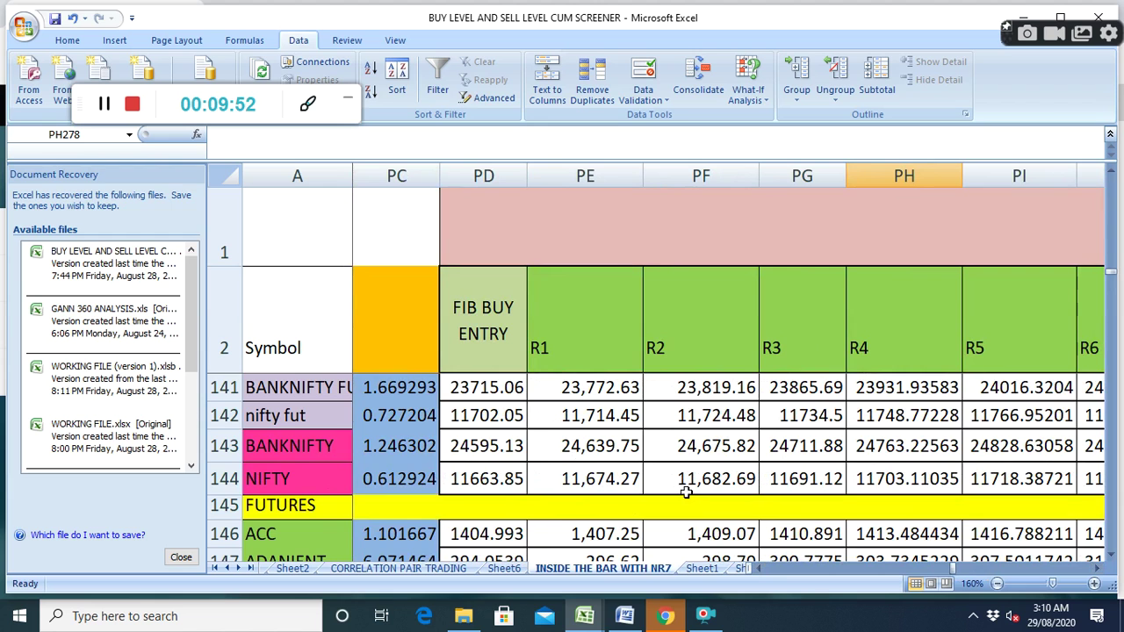
pyautogui.scroll(3, 686, 493)
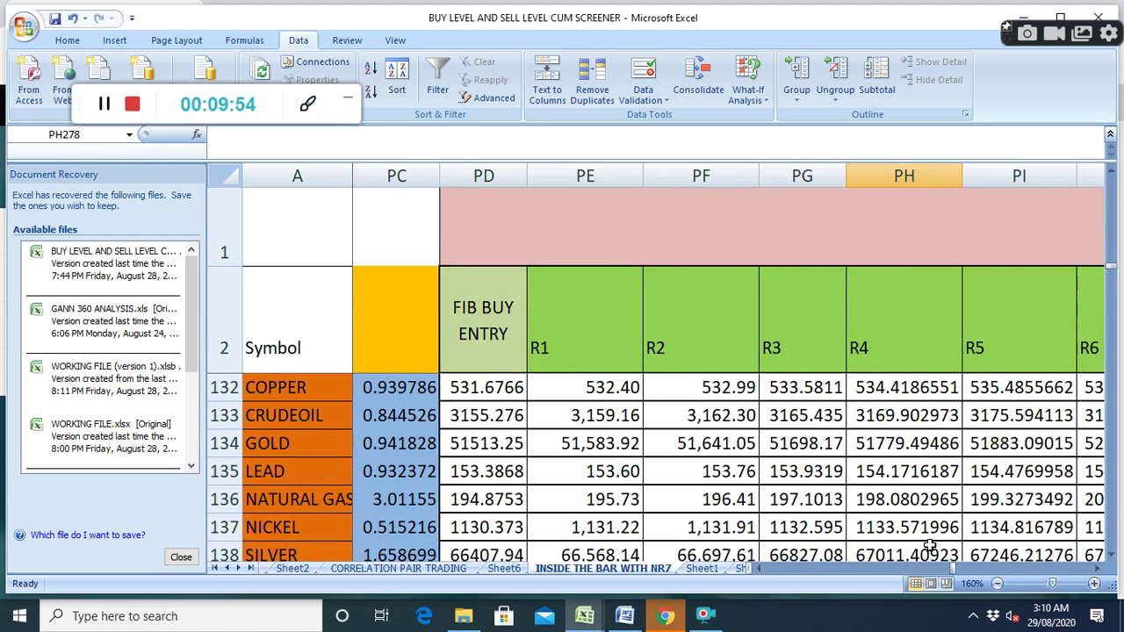
pyautogui.click(997, 584)
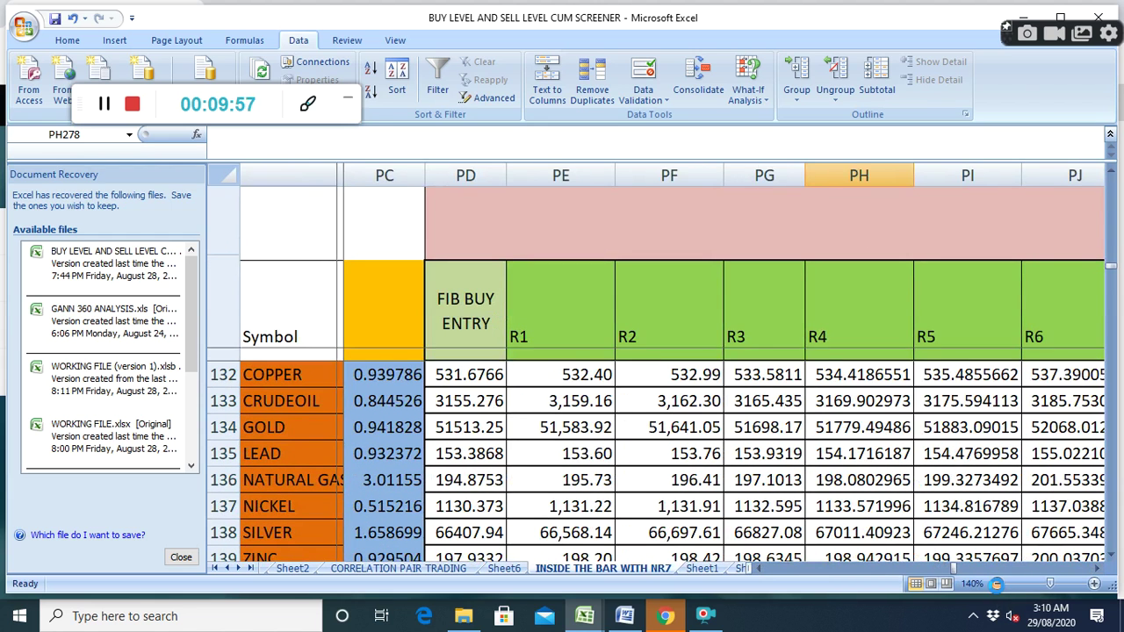
pyautogui.click(996, 585)
pyautogui.scroll(1, 696, 498)
pyautogui.scroll(-1, 696, 498)
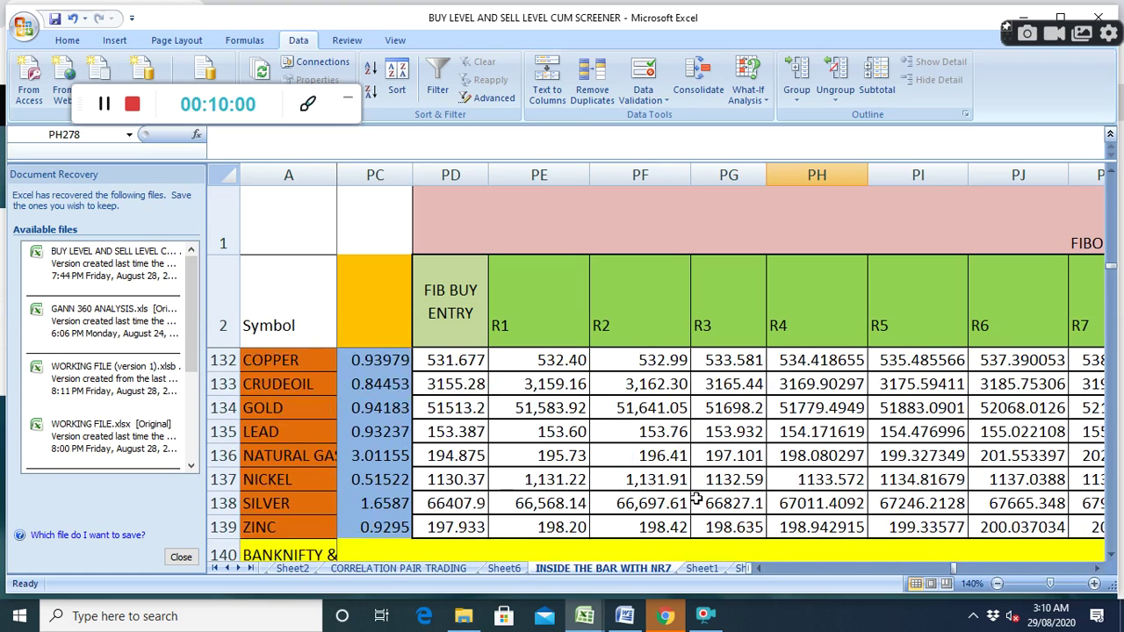
pyautogui.scroll(1, 697, 498)
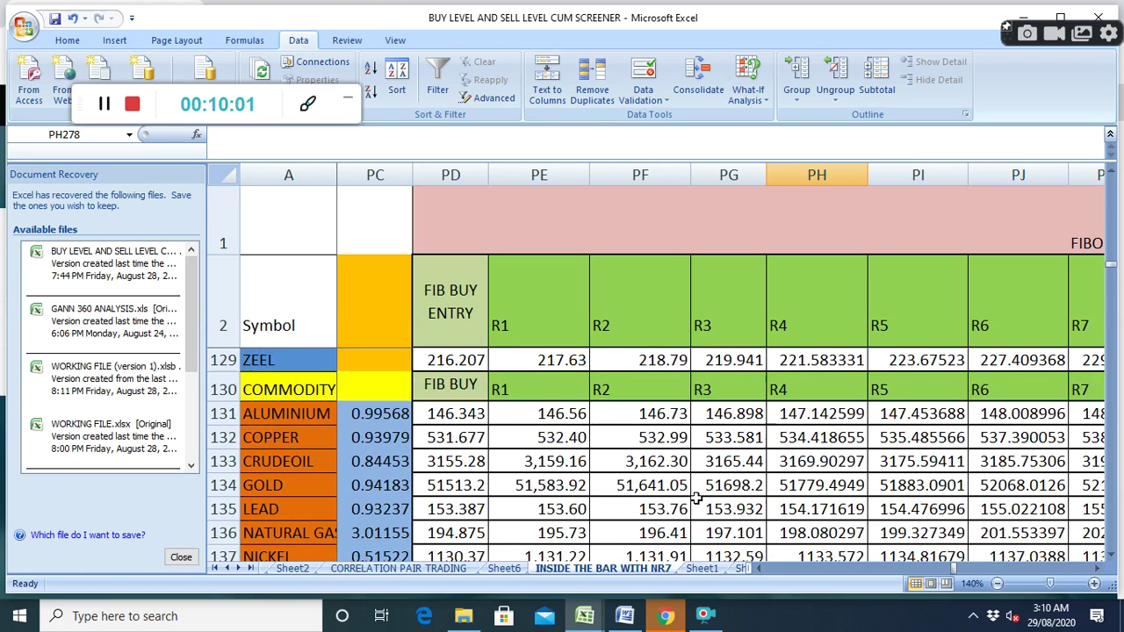
pyautogui.click(1111, 557)
pyautogui.click(1111, 557)
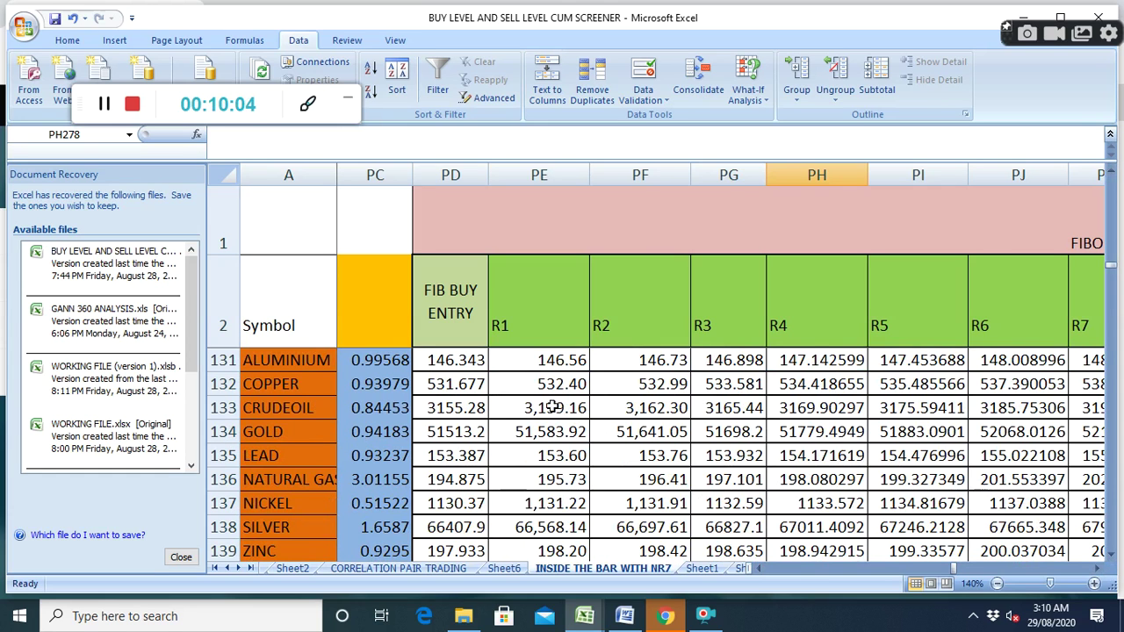
# Review the commodity rows' Fibonacci R levels, sell entry and S levels through S9.
pyautogui.click(1097, 570)
pyautogui.click(1097, 570)
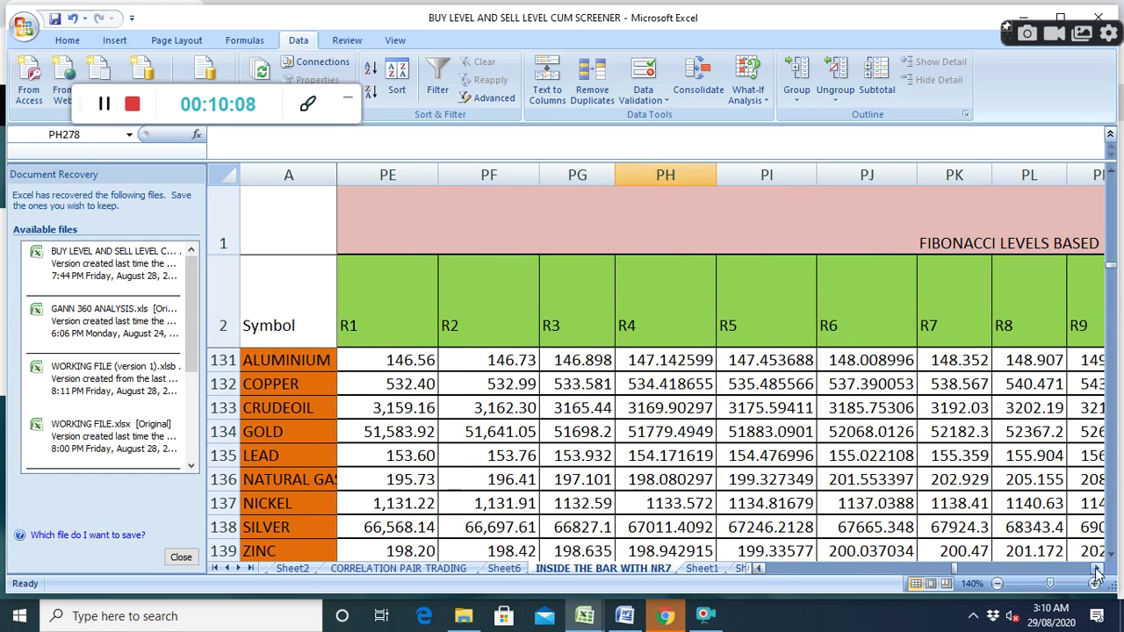
pyautogui.click(1097, 570)
pyautogui.click(1097, 570)
pyautogui.click(1096, 570)
pyautogui.click(1097, 569)
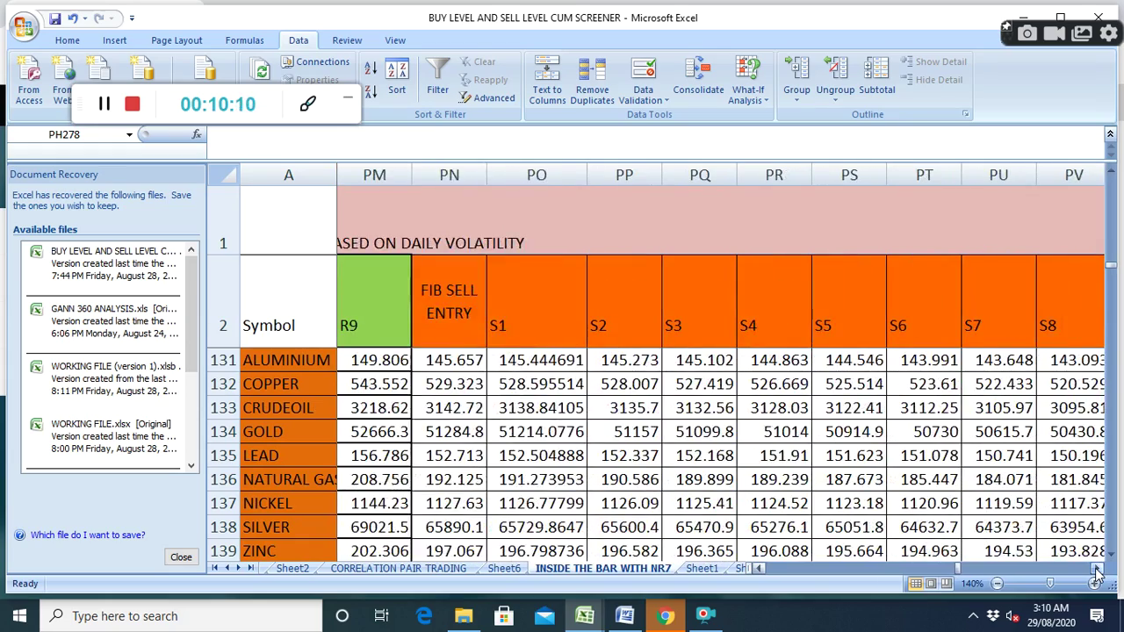
pyautogui.click(1097, 570)
pyautogui.click(1097, 570)
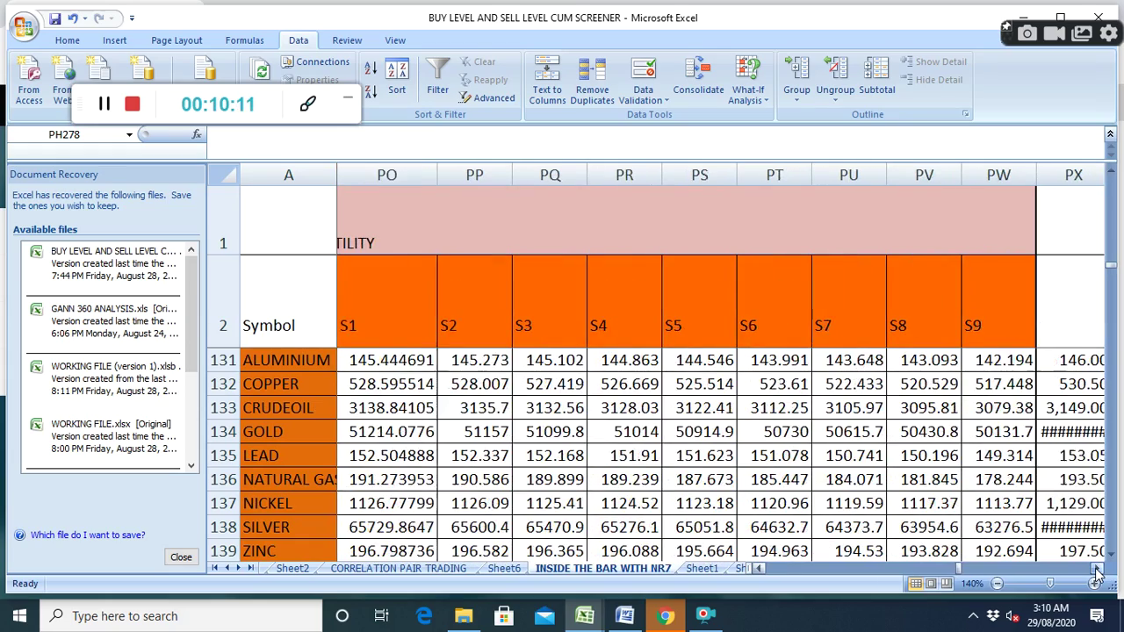
# Check the Fibonacci buy entry, R levels, sell entry and S levels through S9 for the futures stock rows starting with ACC.
pyautogui.click(758, 569)
pyautogui.click(758, 569)
pyautogui.click(758, 569)
pyautogui.click(758, 569)
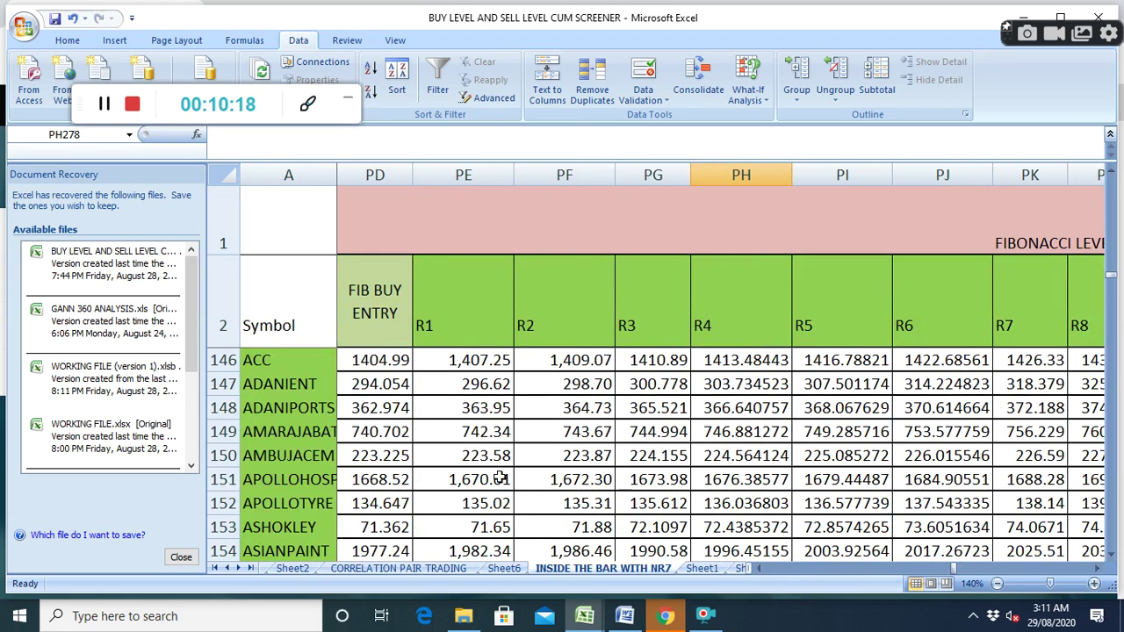
pyautogui.click(1098, 569)
pyautogui.click(1097, 569)
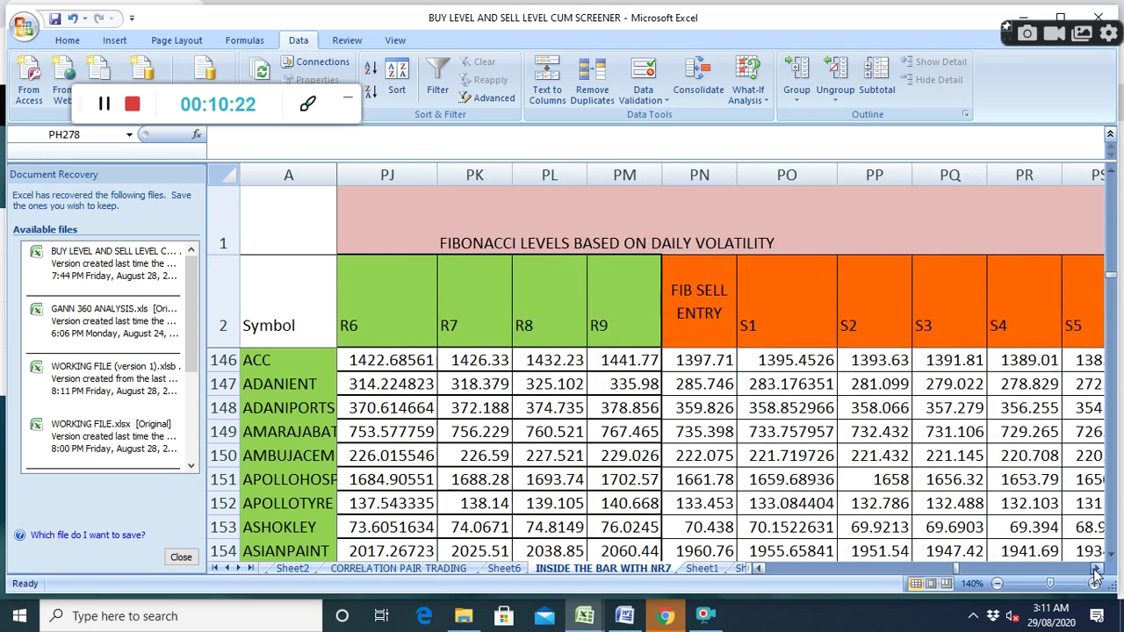
pyautogui.click(1098, 569)
pyautogui.click(1098, 569)
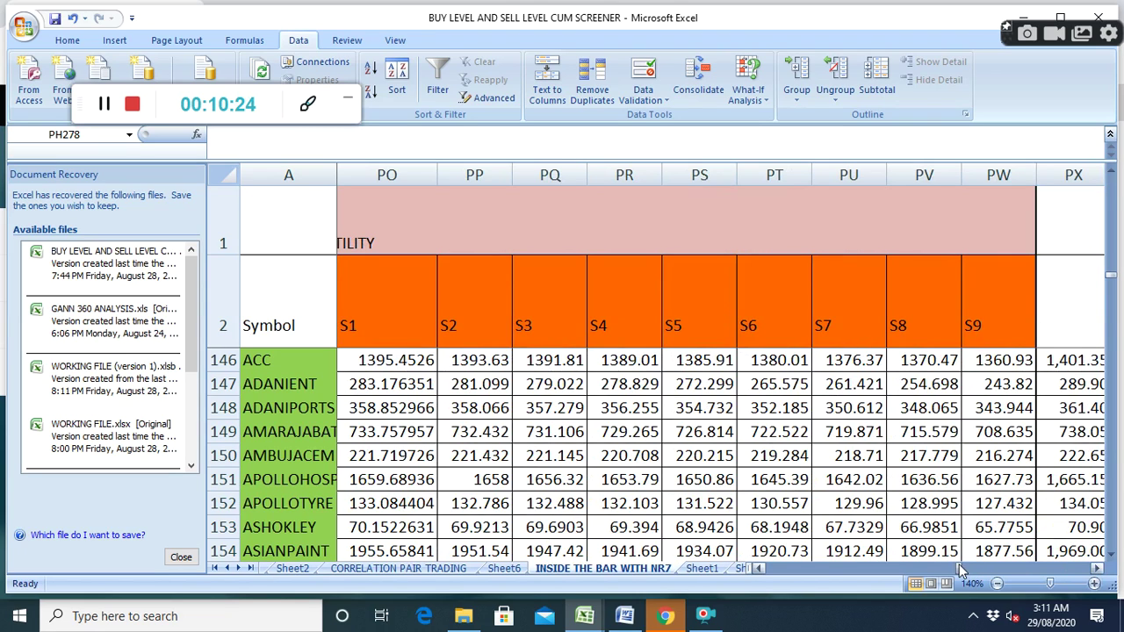
# Return to the Fibonacci buy entry columns, then look at the ALLBUY SELL LEVELSCUM SCREENER1 and BUY SELL LEVEL3CUM SCREENER2 sheets.
pyautogui.click(959, 563)
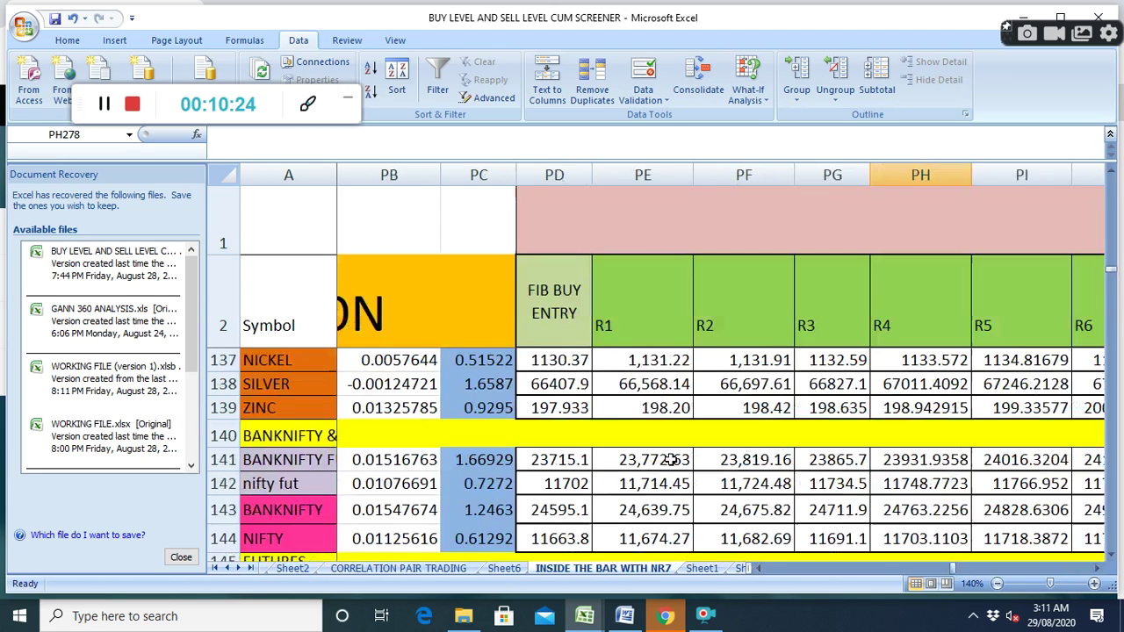
pyautogui.click(562, 569)
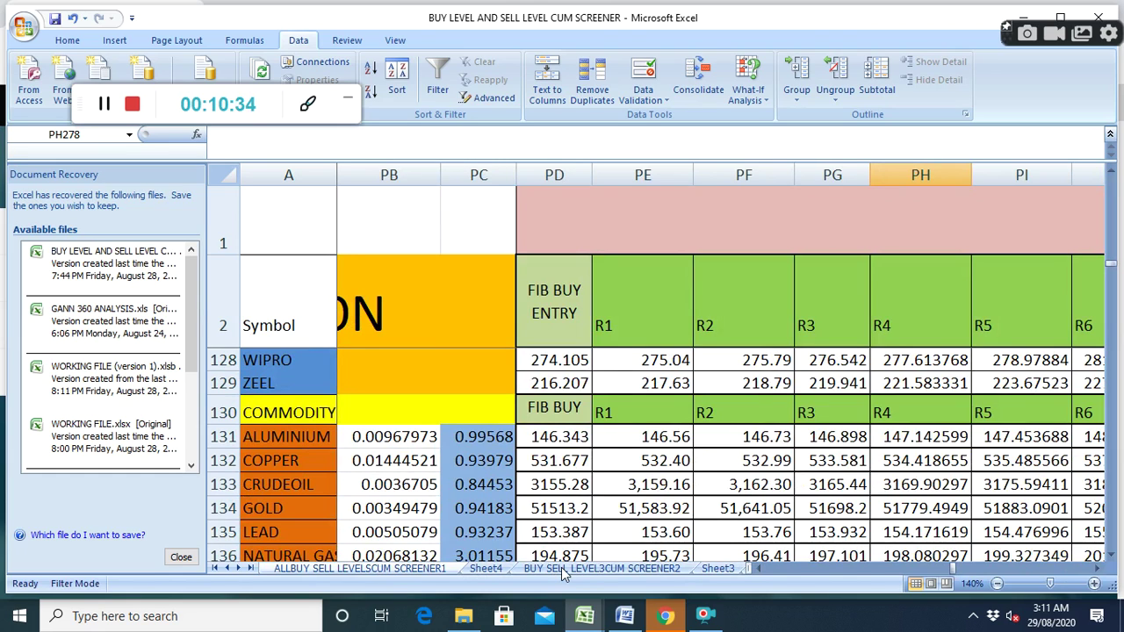
pyautogui.click(571, 571)
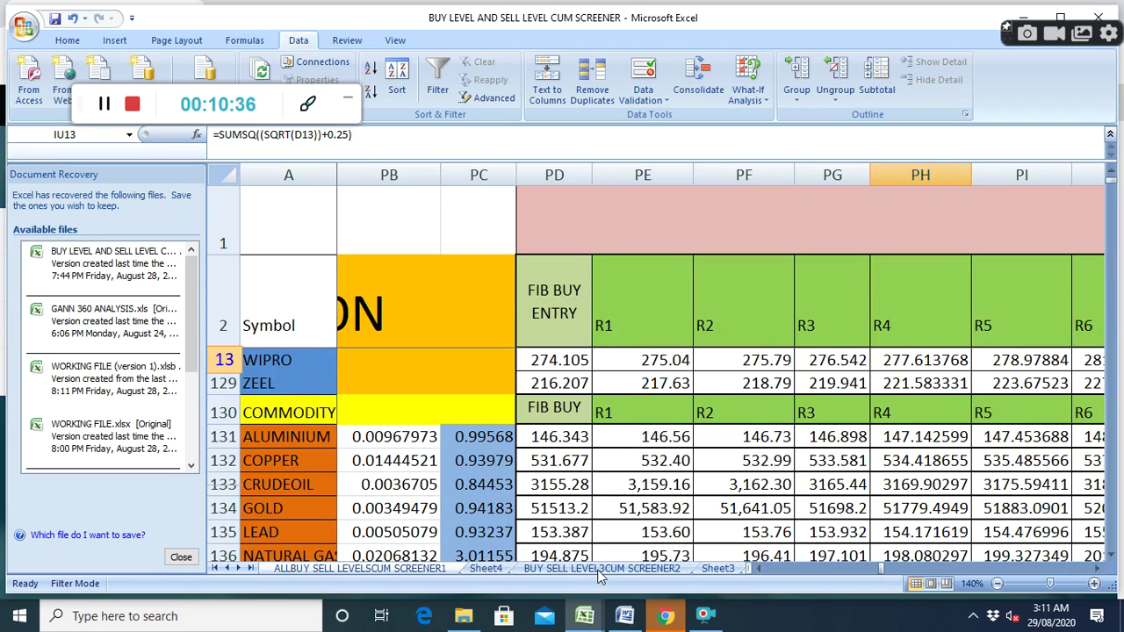
pyautogui.click(410, 570)
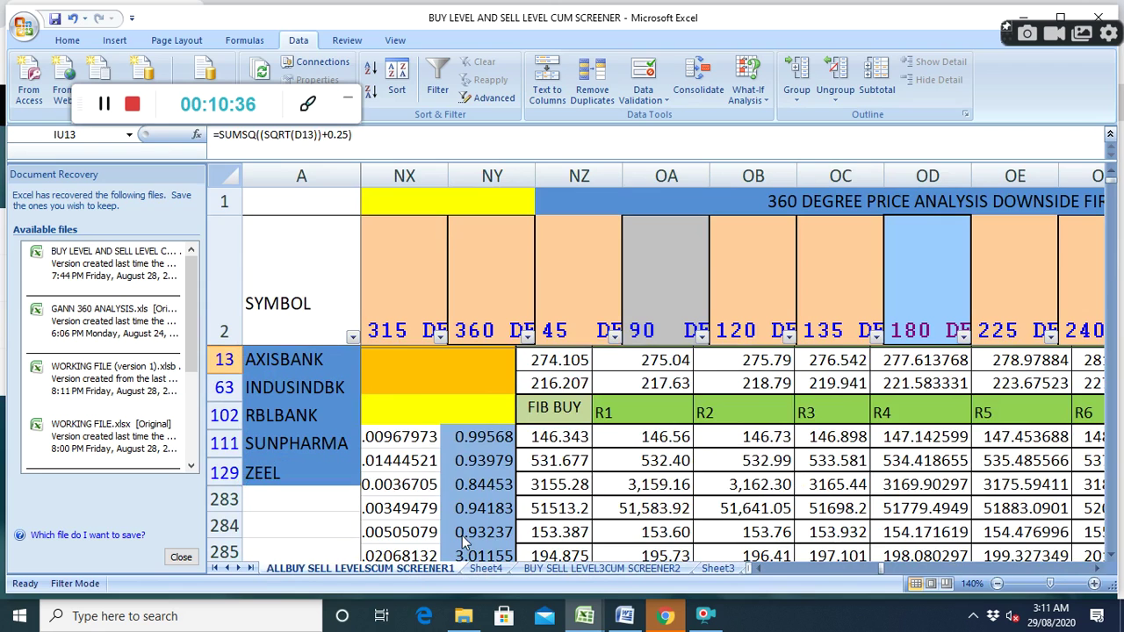
pyautogui.hotkey('ctrl', 'pagedown')
pyautogui.hotkey('ctrl', 'pagedown')
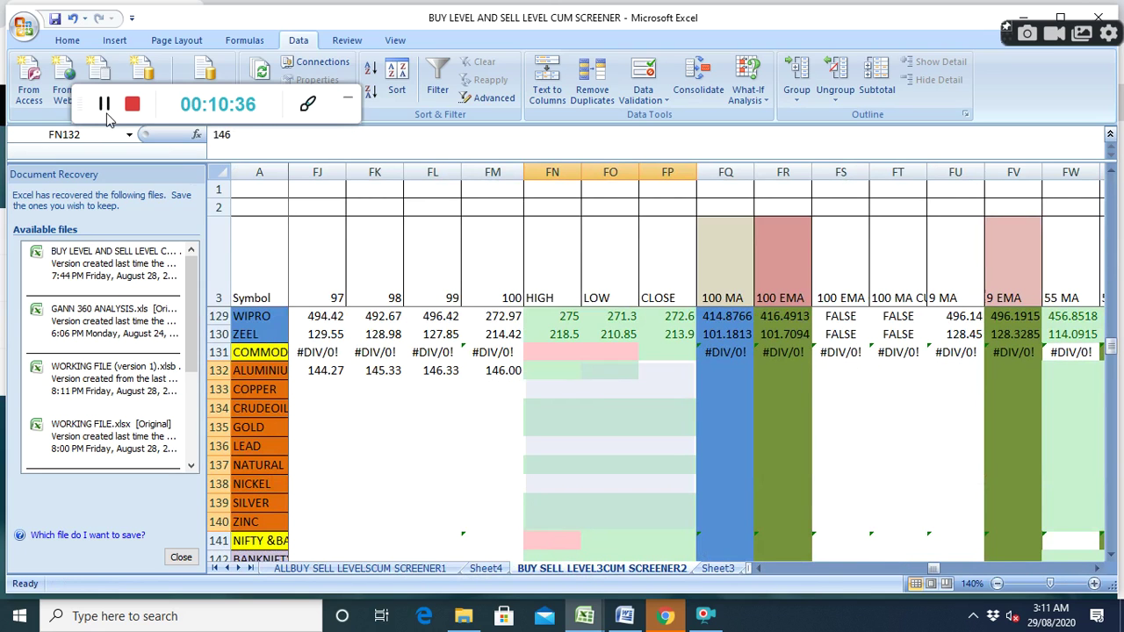
pyautogui.hotkey('ctrl', 'pageup')
pyautogui.hotkey('ctrl', 'pageup')
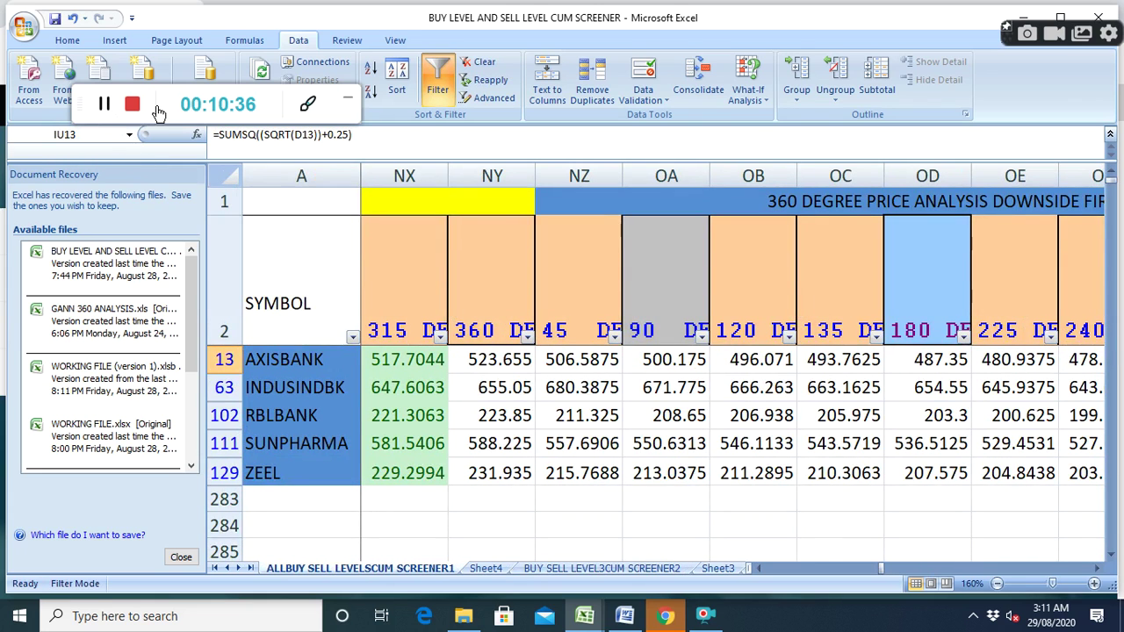
pyautogui.click(103, 108)
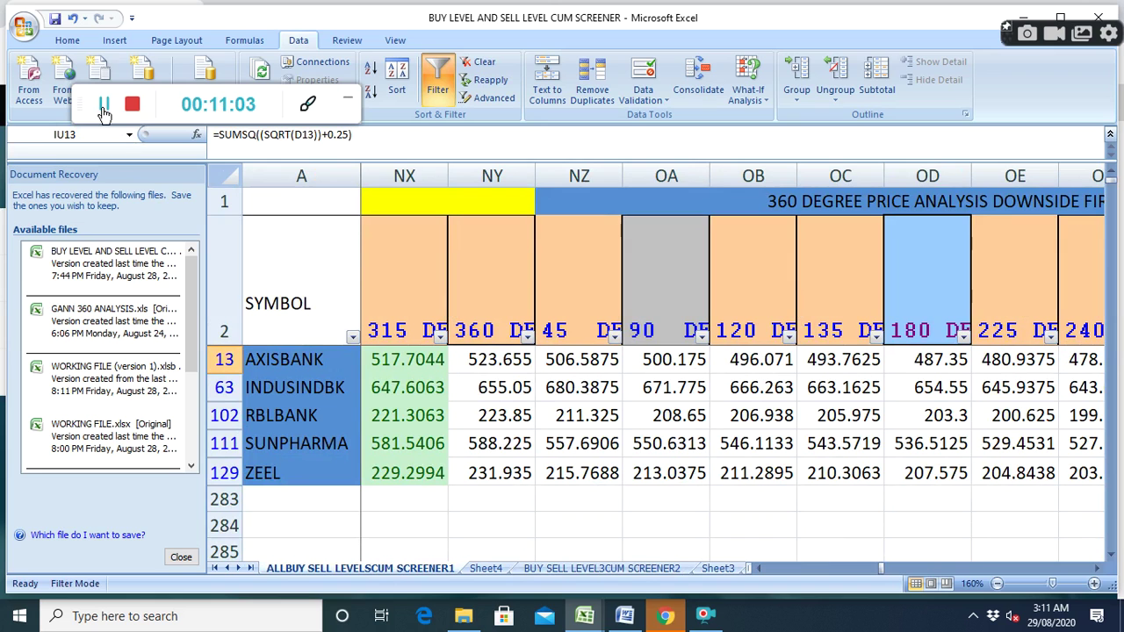
# Look through the BUY SELL LEVEL3CUM SCREENER2 sheet's high, low and close data for the stocks and the commodity rows.
pyautogui.click(639, 569)
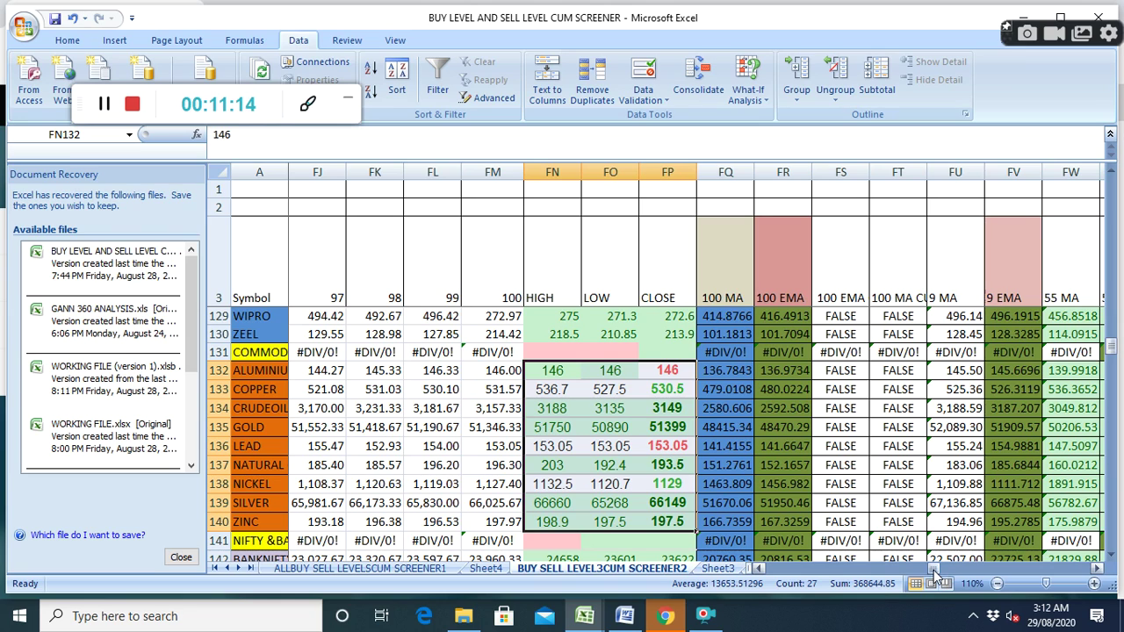
pyautogui.scroll(17, 937, 534)
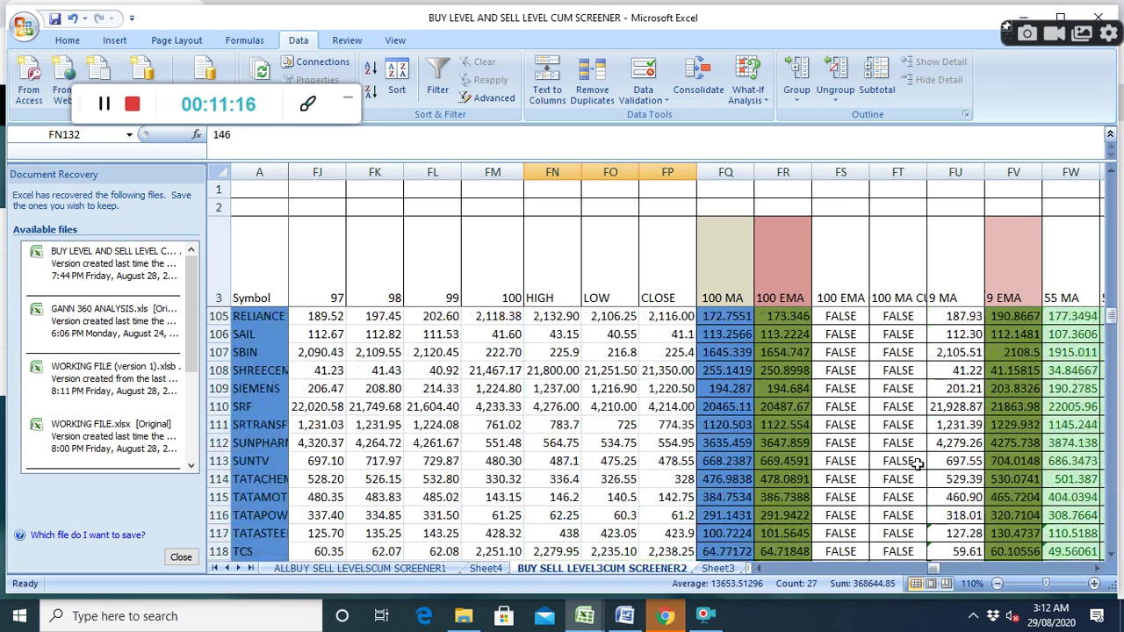
pyautogui.scroll(20, 908, 451)
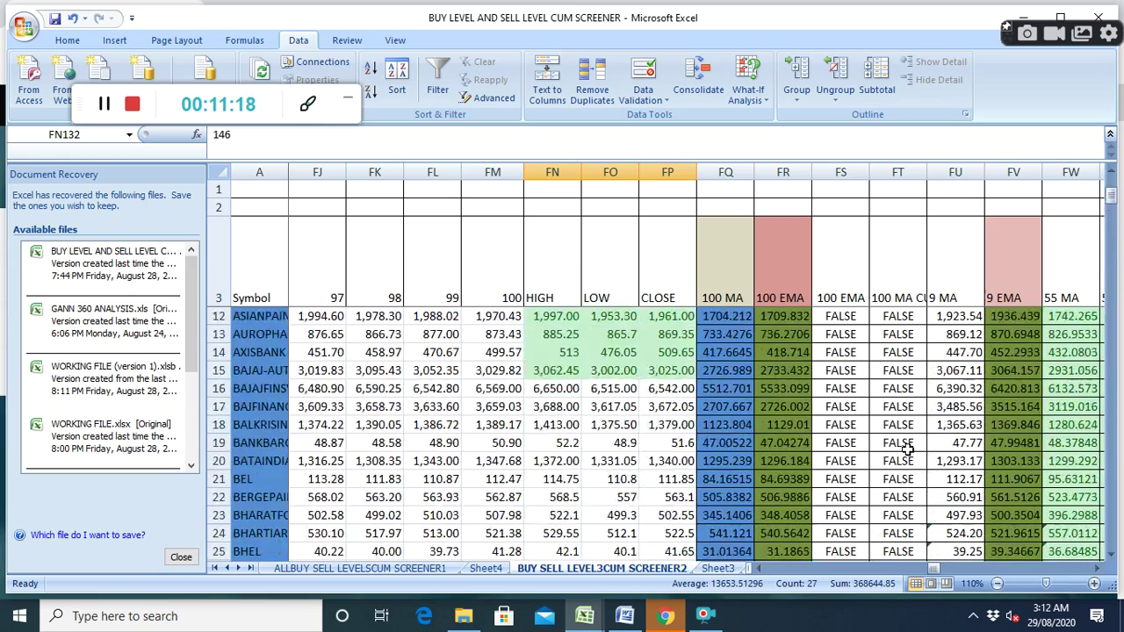
pyautogui.scroll(-19, 908, 450)
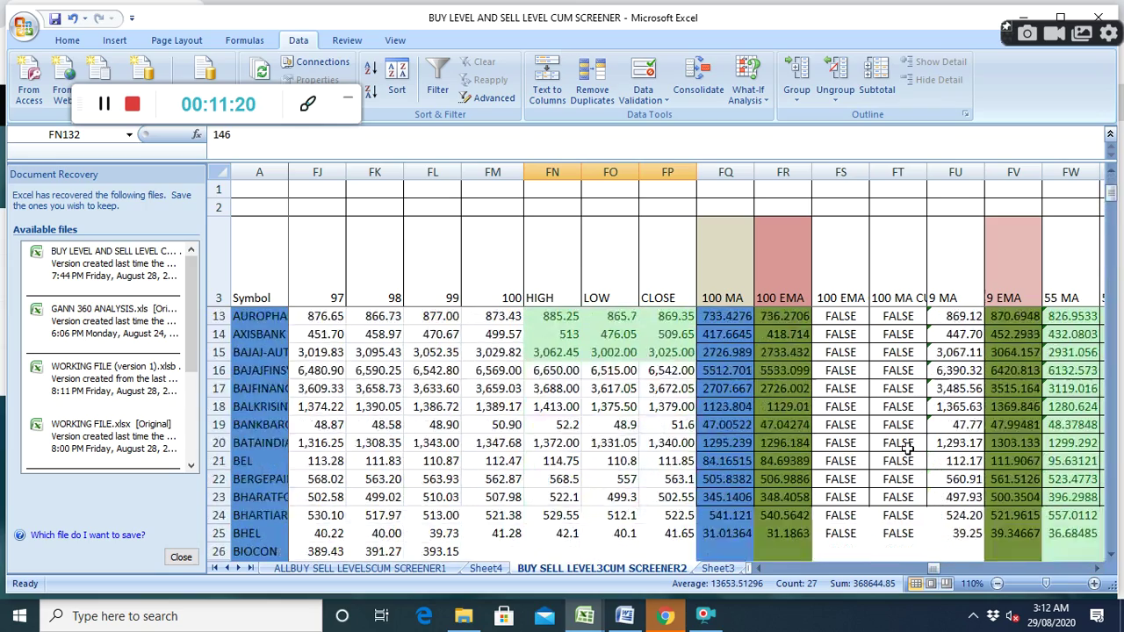
pyautogui.scroll(-20, 908, 450)
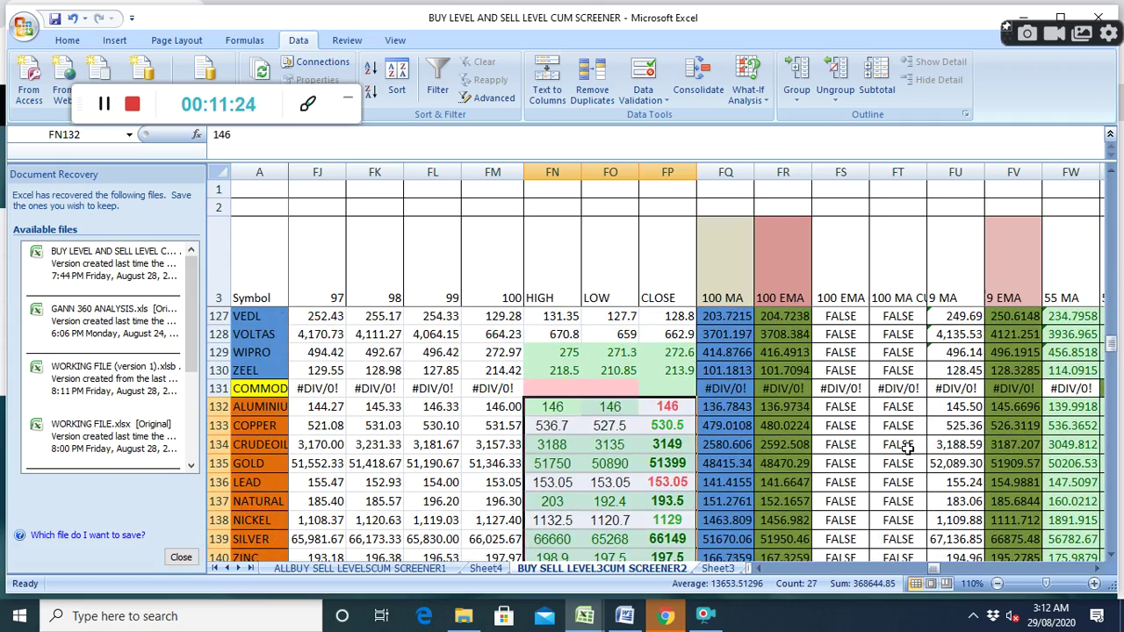
# Return to the INSIDE THE BAR WITH NR7 sheet and locate the commodity rows in its Fibonacci section.
pyautogui.click(726, 569)
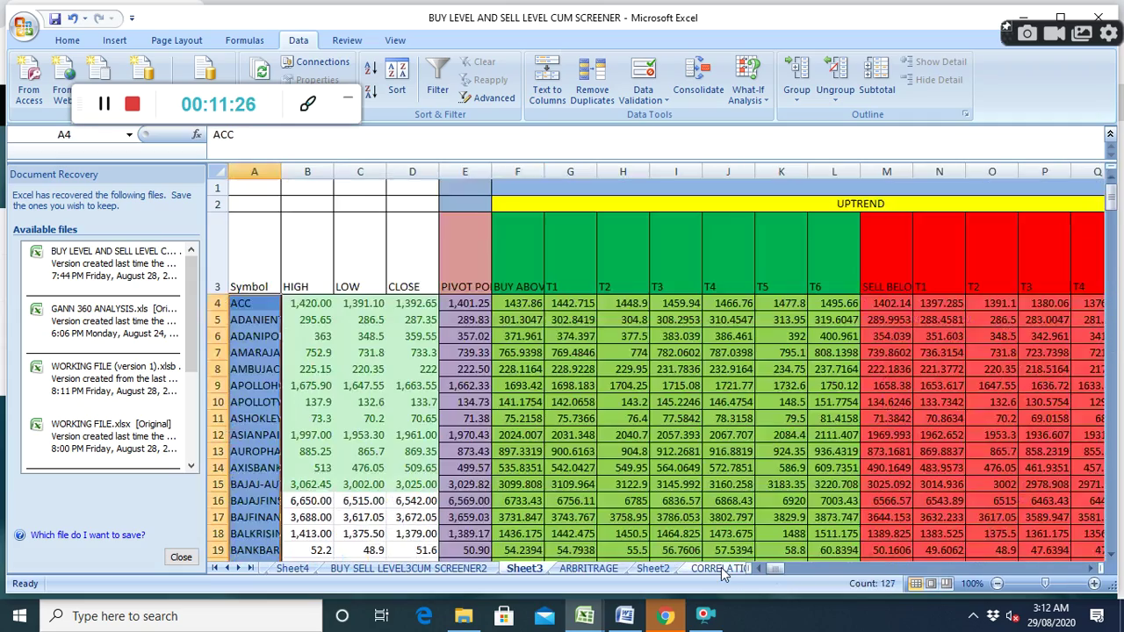
pyautogui.click(727, 569)
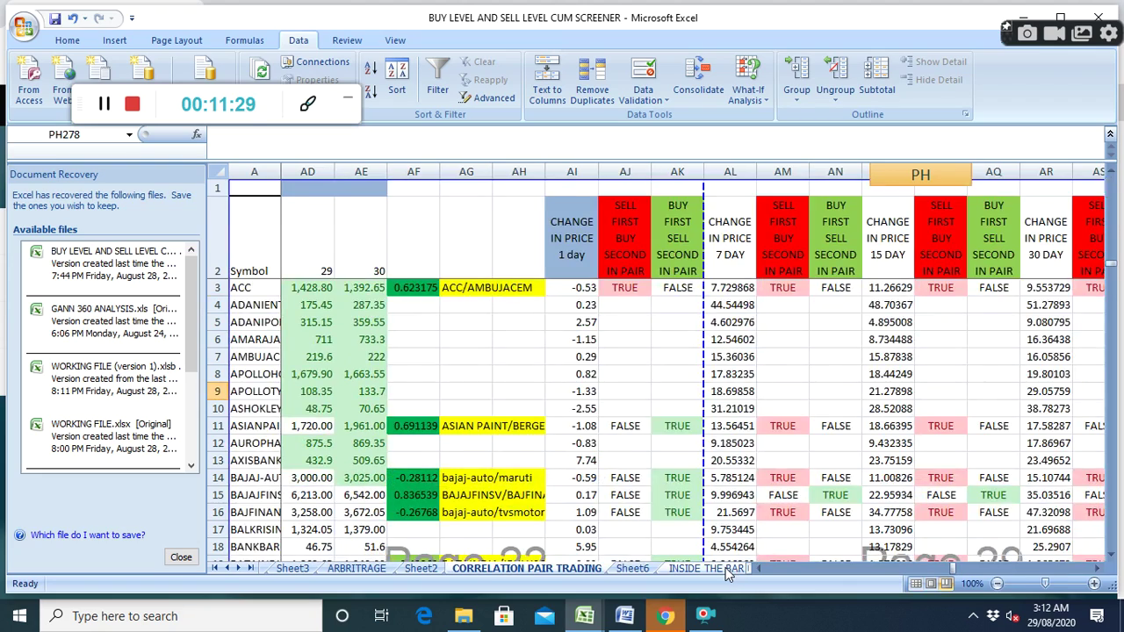
pyautogui.click(726, 570)
pyautogui.scroll(1, 828, 515)
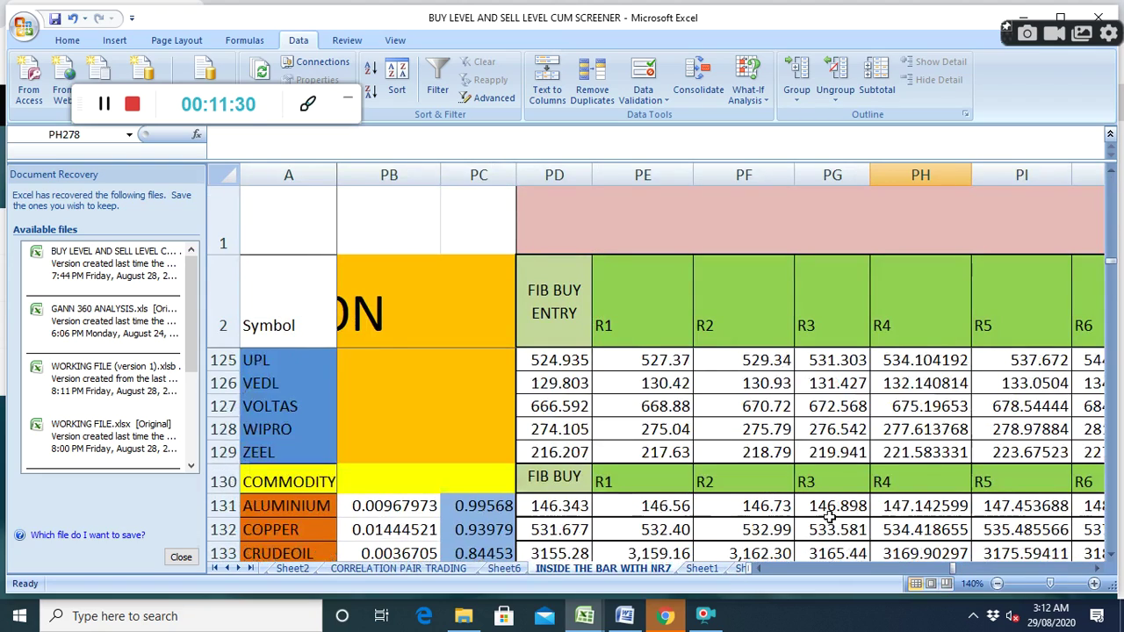
pyautogui.scroll(-4, 829, 516)
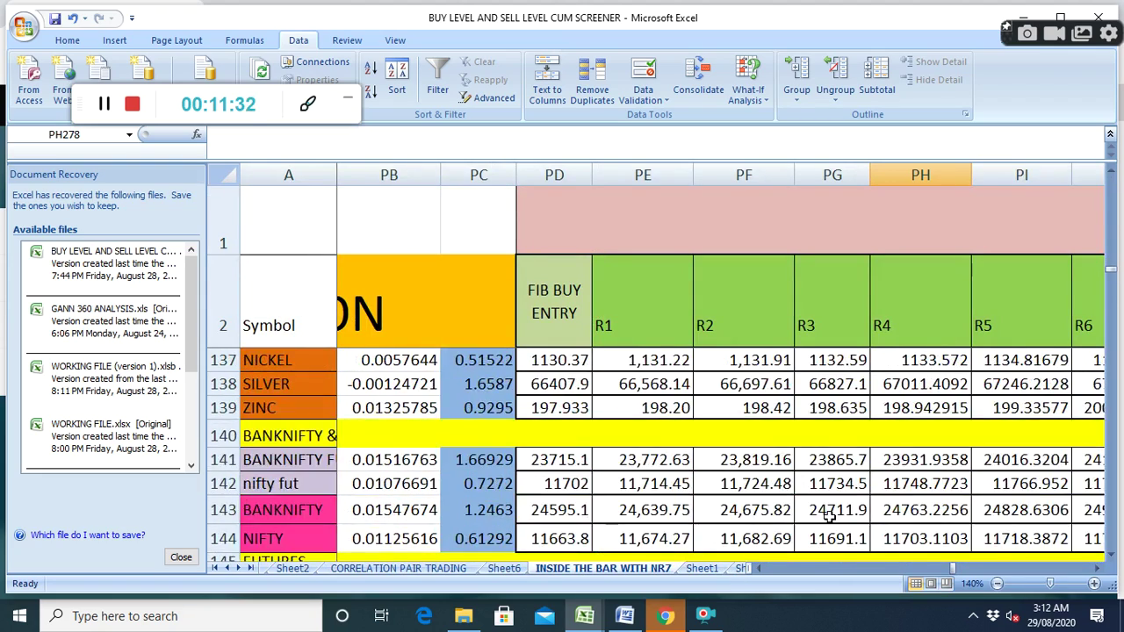
pyautogui.scroll(2, 829, 516)
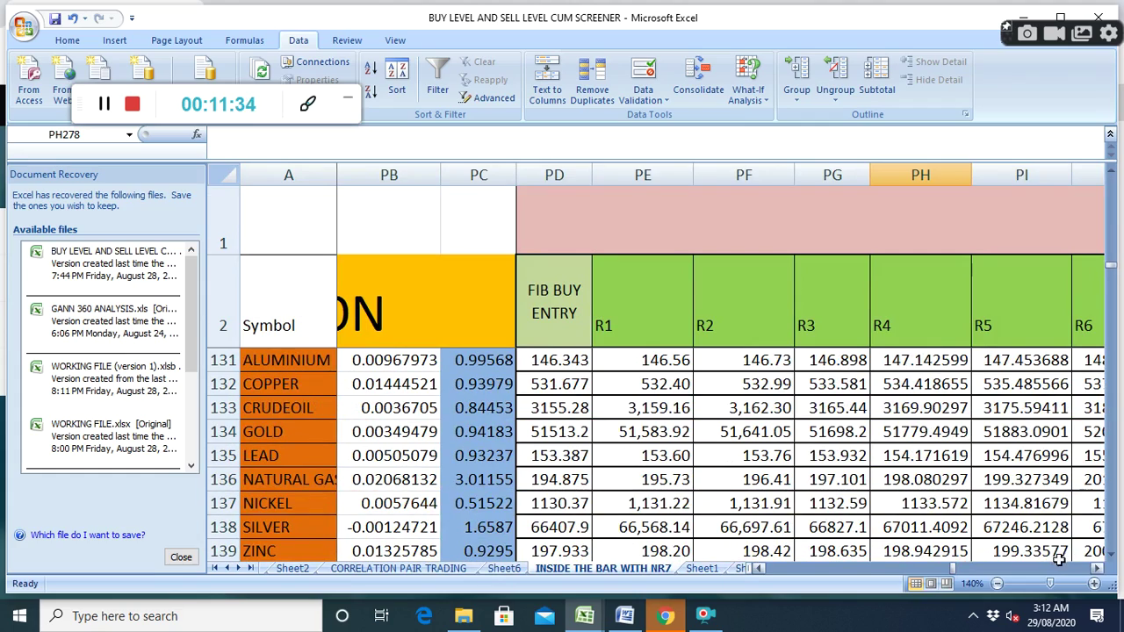
# Check the commodity rows' Fibonacci R levels, sell entry and S levels through S9, and return to the Fibonacci buy entry column.
pyautogui.click(1098, 569)
pyautogui.click(1098, 569)
pyautogui.click(1099, 569)
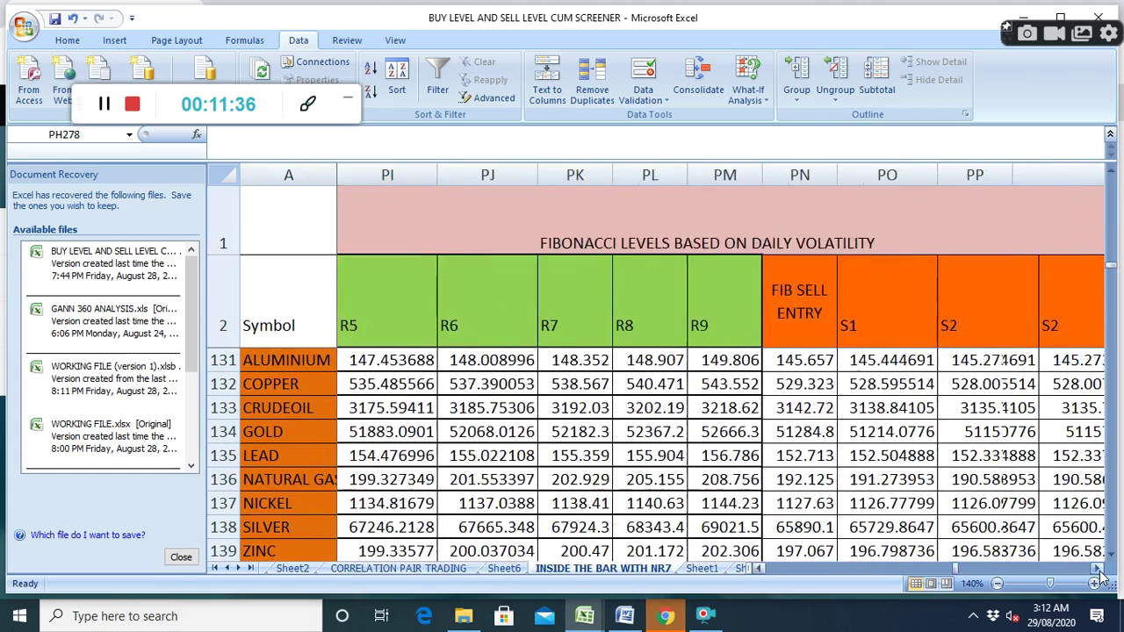
pyautogui.click(1099, 571)
pyautogui.click(1098, 569)
pyautogui.click(1098, 569)
pyautogui.click(1099, 569)
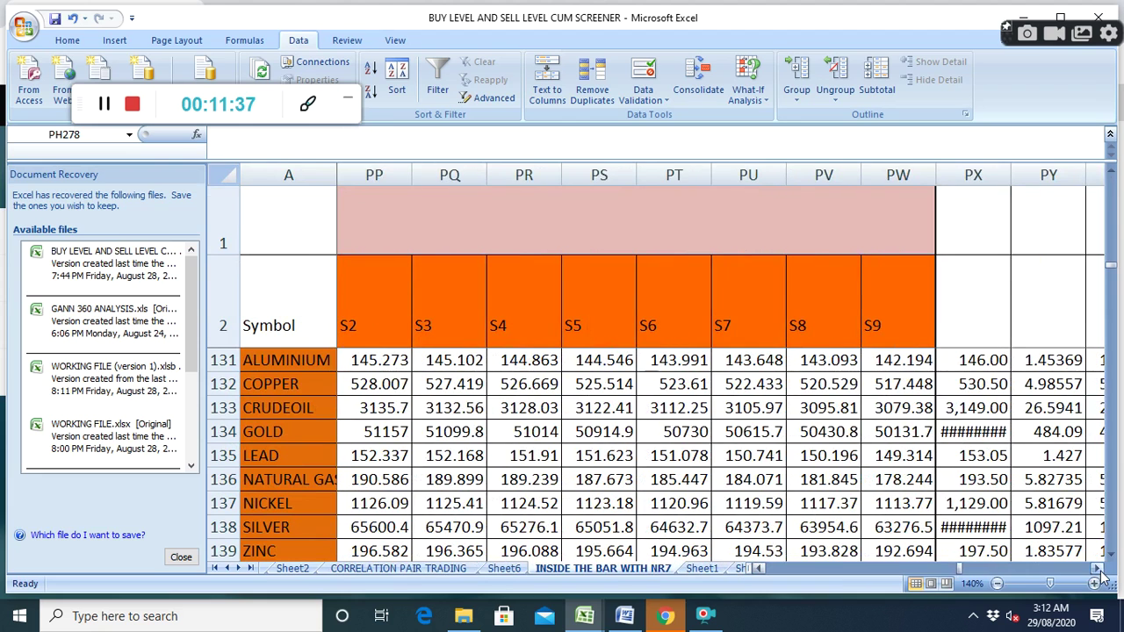
pyautogui.moveTo(961, 573); pyautogui.dragTo(959, 573)
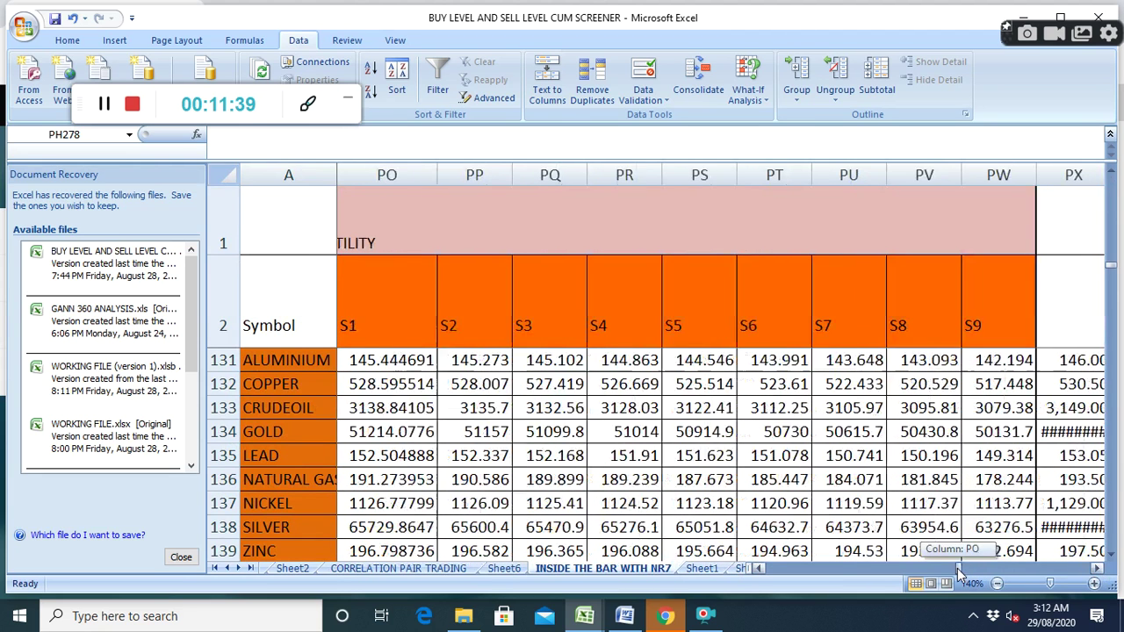
pyautogui.moveTo(959, 573); pyautogui.dragTo(953, 573)
# Check the BANKNIFTY and NIFTY rows in the Gann degree columns from 180 to 360 and in the Fibonacci buy levels.
pyautogui.scroll(1, 580, 446)
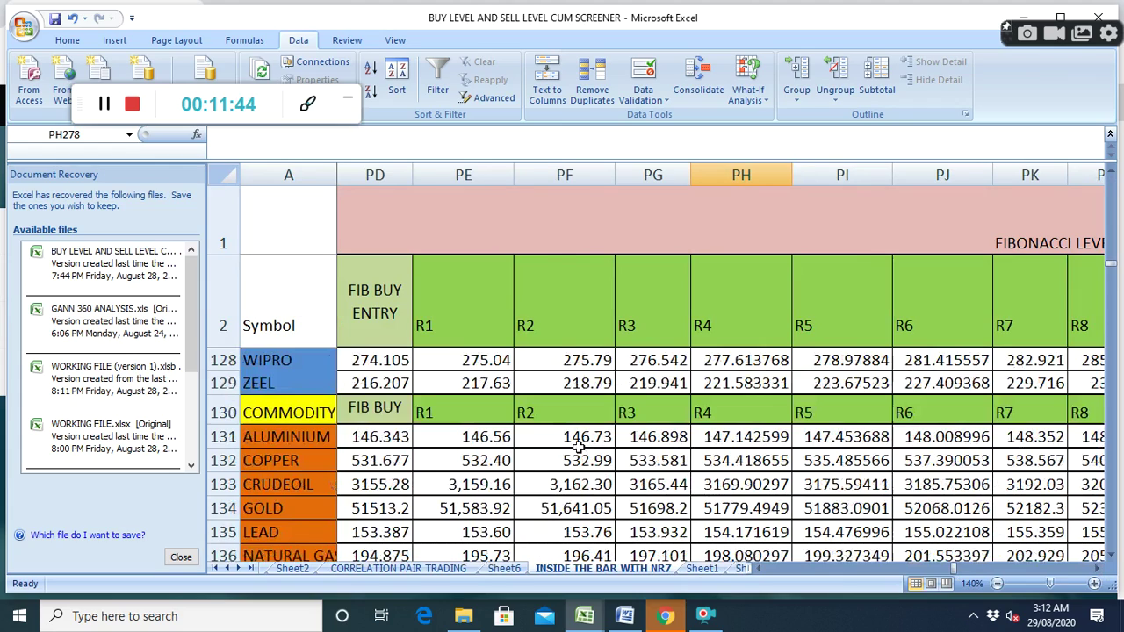
pyautogui.scroll(-4, 579, 446)
pyautogui.moveTo(953, 573); pyautogui.dragTo(1098, 572)
pyautogui.click(1099, 573)
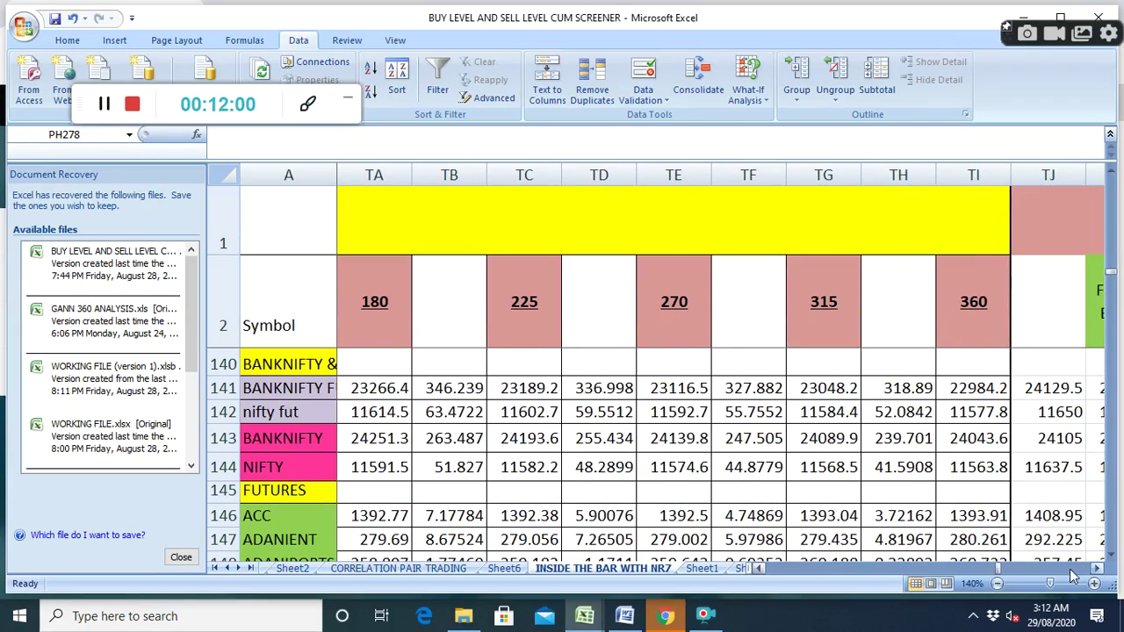
pyautogui.moveTo(998, 575); pyautogui.dragTo(952, 575)
pyautogui.scroll(1, 677, 501)
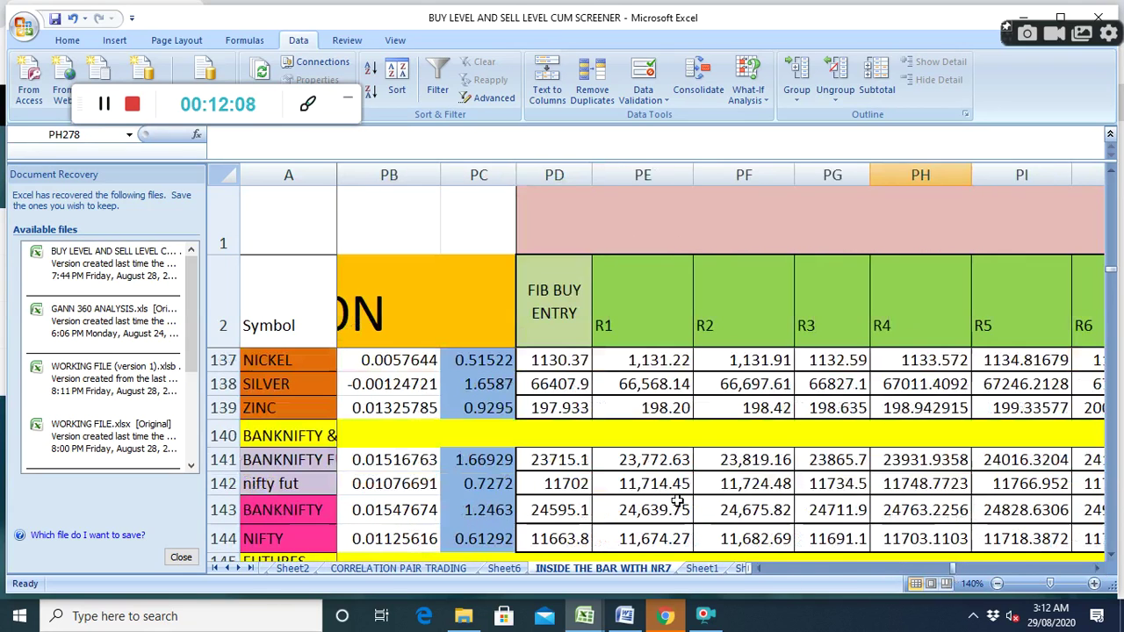
pyautogui.scroll(8, 677, 502)
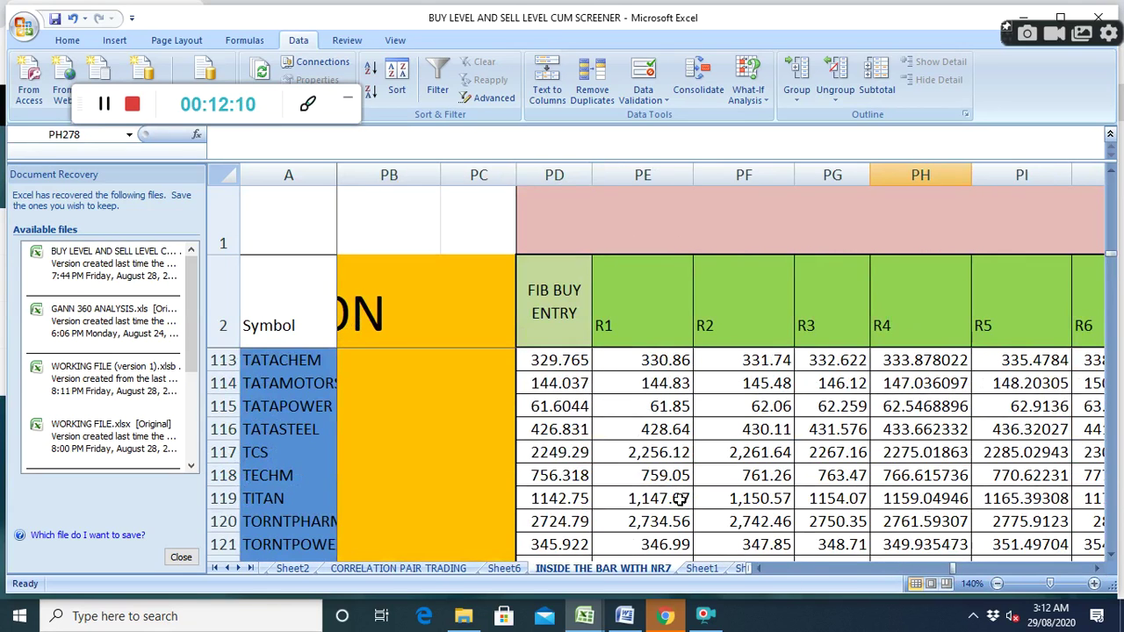
pyautogui.scroll(-8, 680, 498)
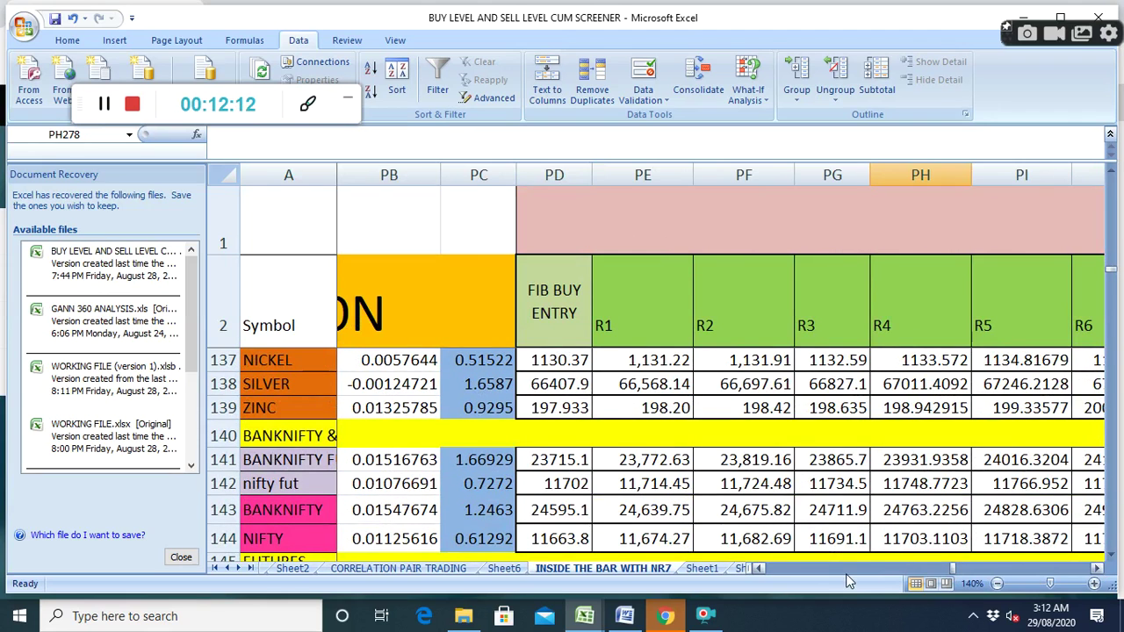
# Review the BANKNIFTY and NIFTY price data from CURRENT DAY through the daily columns to the INSIDE THE BAR section.
pyautogui.moveTo(955, 571); pyautogui.dragTo(764, 568)
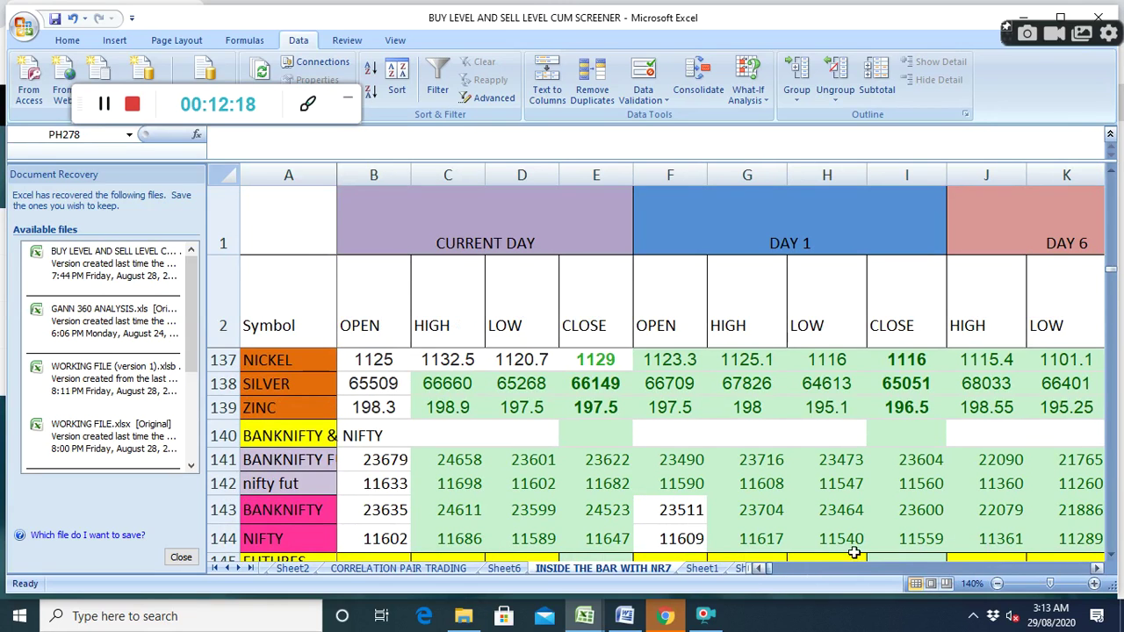
pyautogui.click(1096, 569)
pyautogui.click(1095, 568)
pyautogui.click(1096, 568)
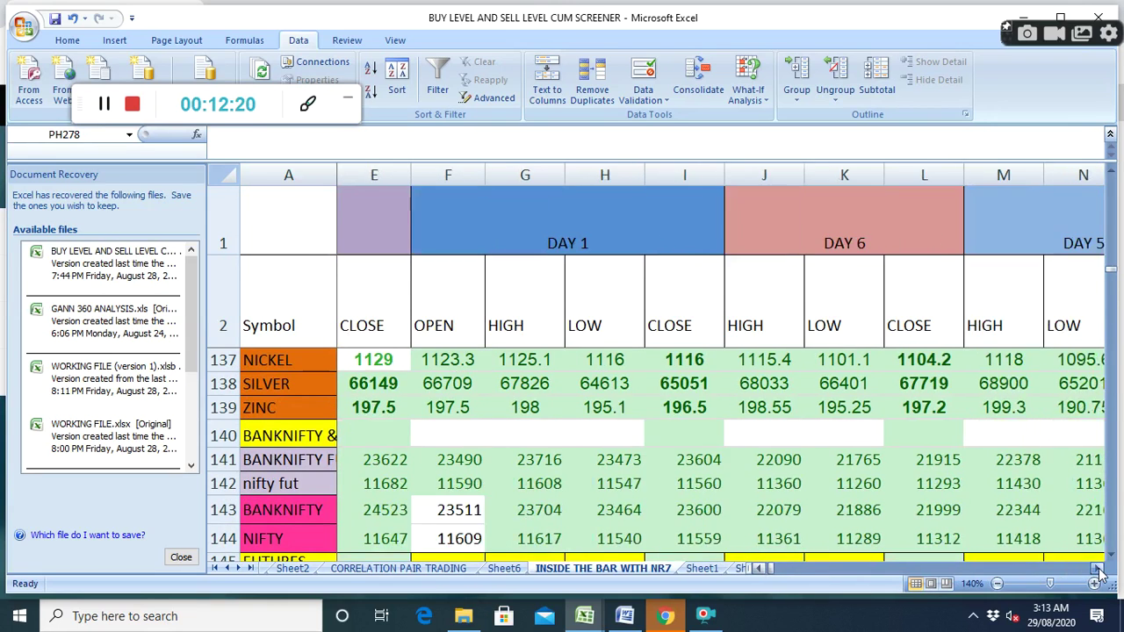
pyautogui.click(1098, 568)
pyautogui.click(1098, 568)
pyautogui.click(1098, 568)
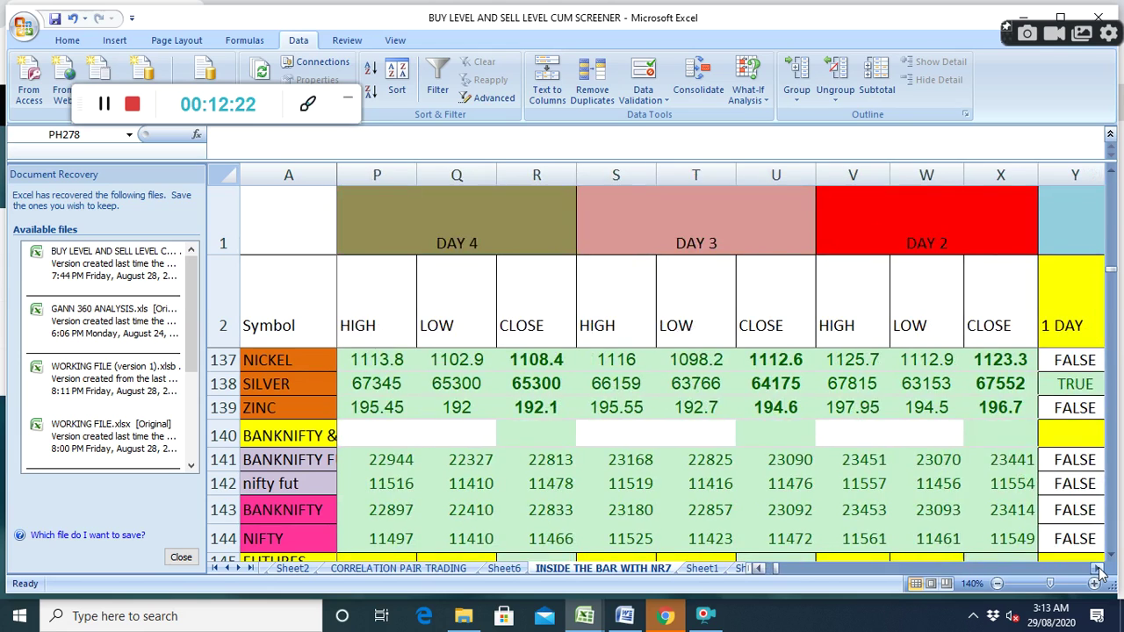
pyautogui.click(1098, 568)
pyautogui.click(1098, 568)
pyautogui.click(1098, 568)
pyautogui.click(1098, 568)
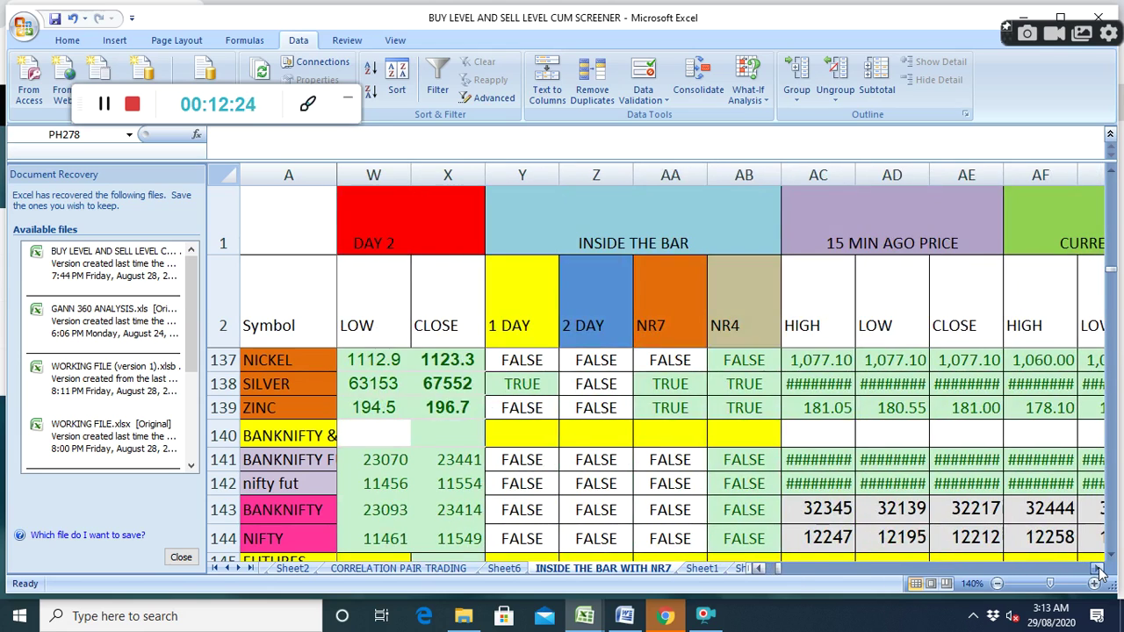
# Inspect the 1 DAY inside-bar formulas for ADANIENT and APOLLOHOSP.
pyautogui.scroll(20, 609, 425)
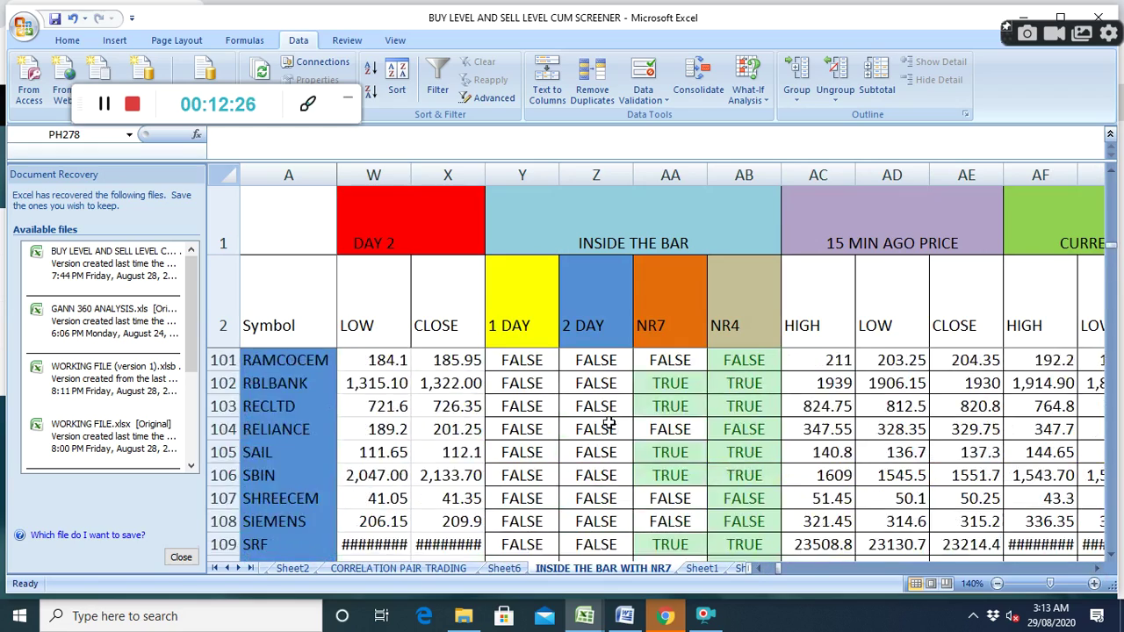
pyautogui.scroll(20, 608, 425)
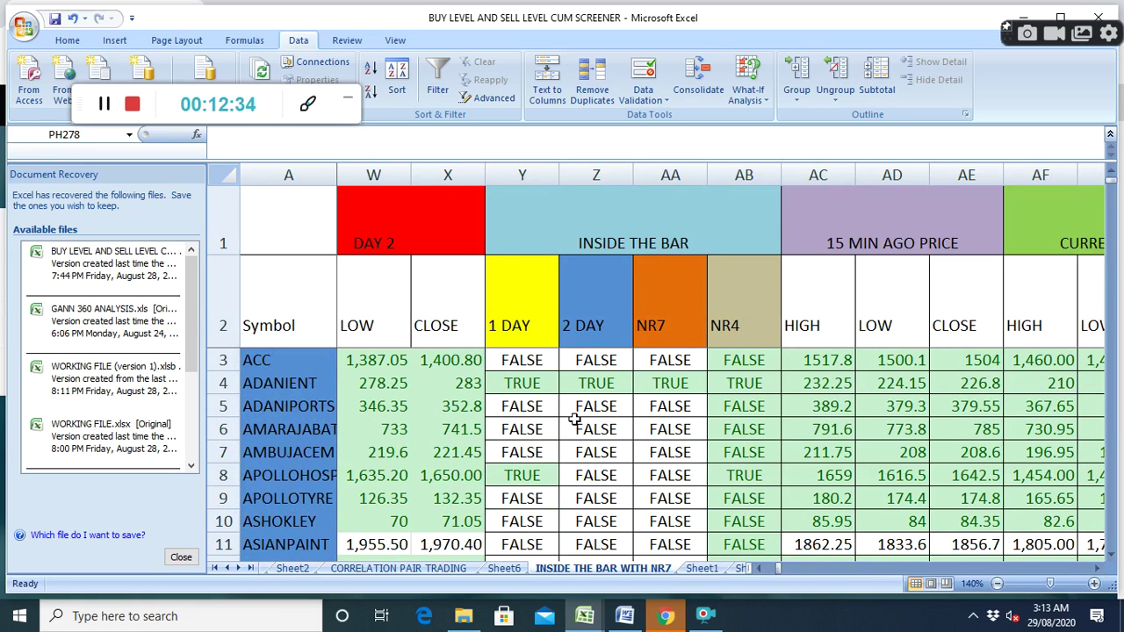
pyautogui.click(531, 386)
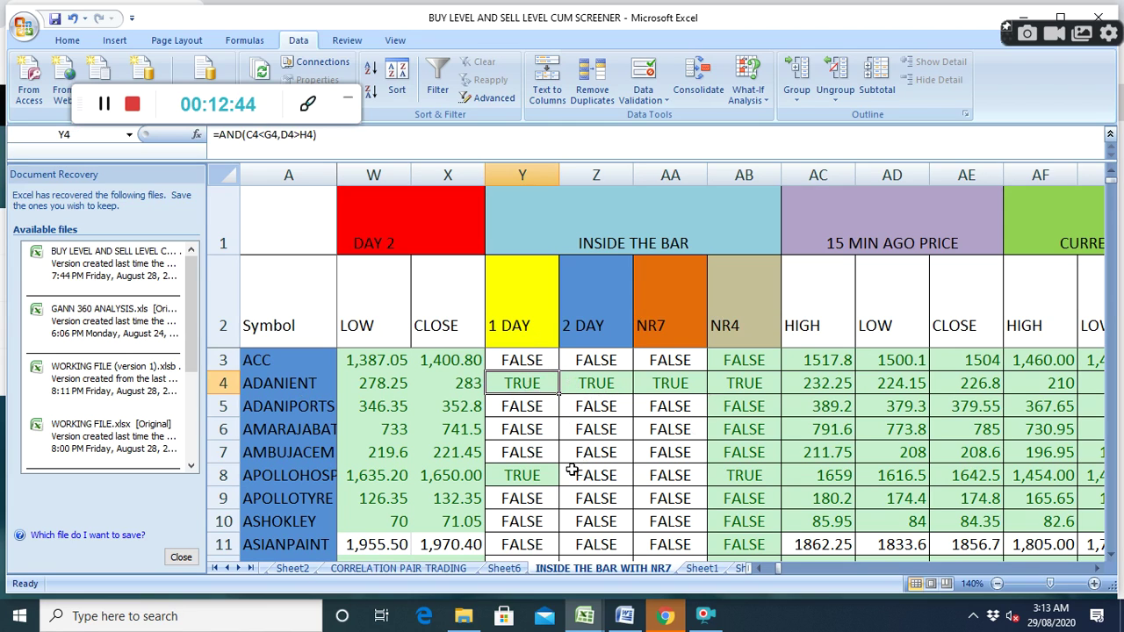
pyautogui.click(539, 475)
# Inspect the NR4 formula for BAJFINANCE and the 2 DAY inside-bar formula for BERGEPAINT.
pyautogui.scroll(-1, 611, 479)
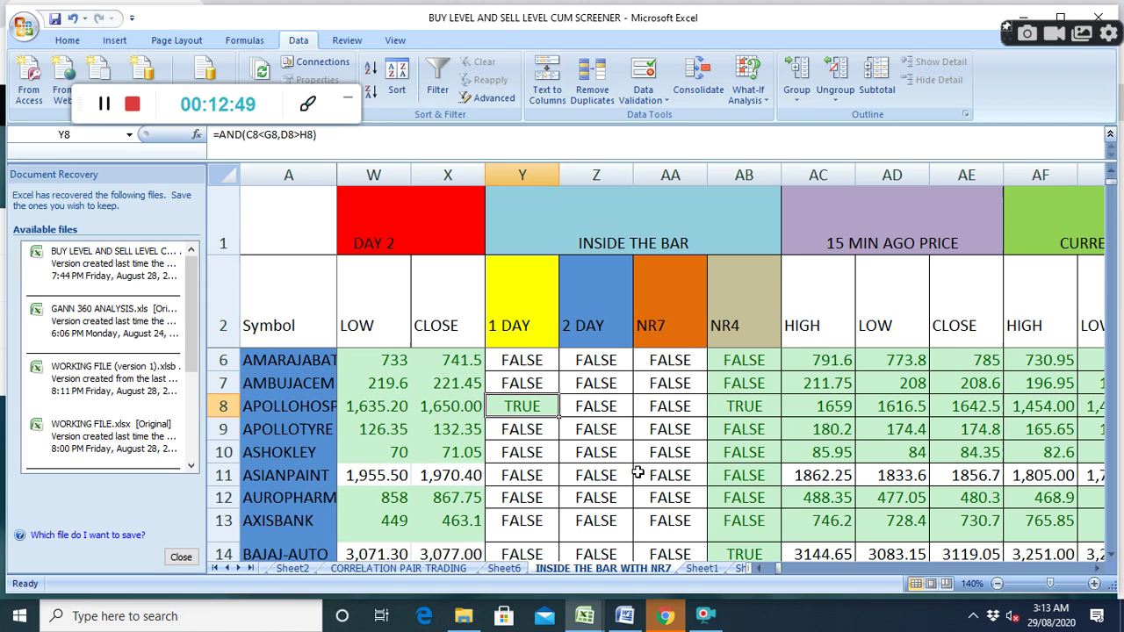
pyautogui.scroll(-2, 637, 474)
pyautogui.click(742, 460)
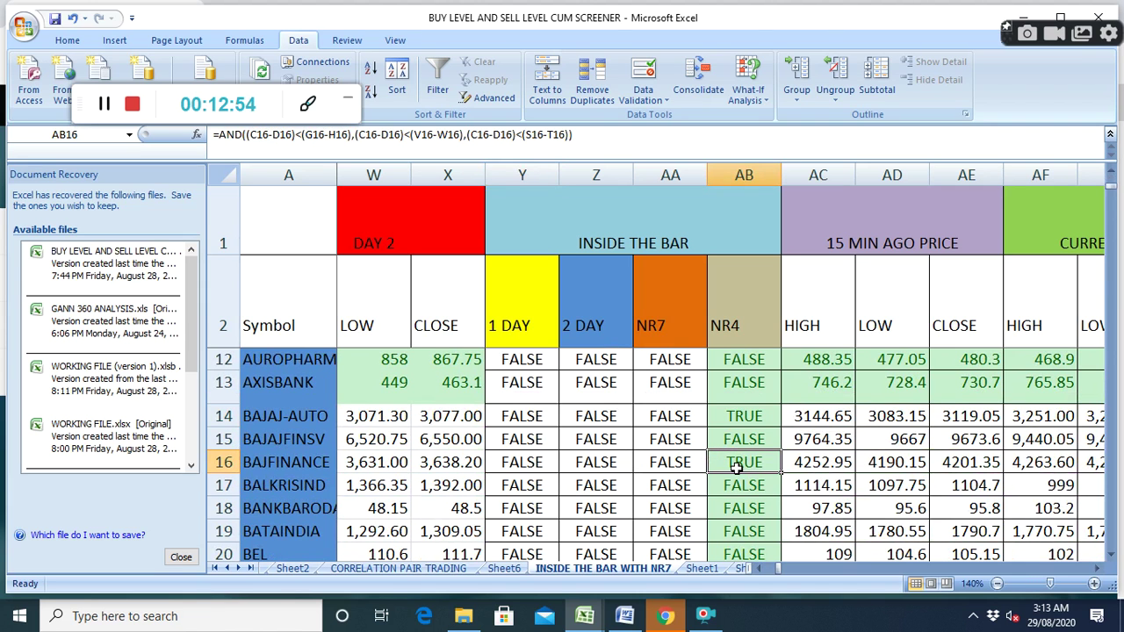
pyautogui.scroll(-1, 742, 466)
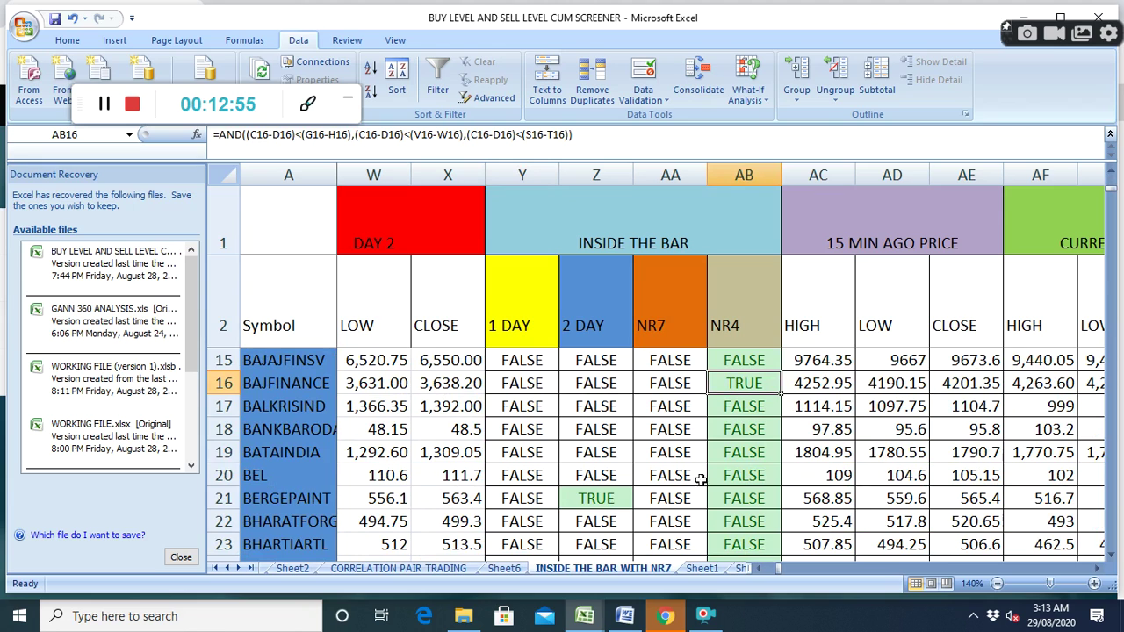
pyautogui.click(609, 502)
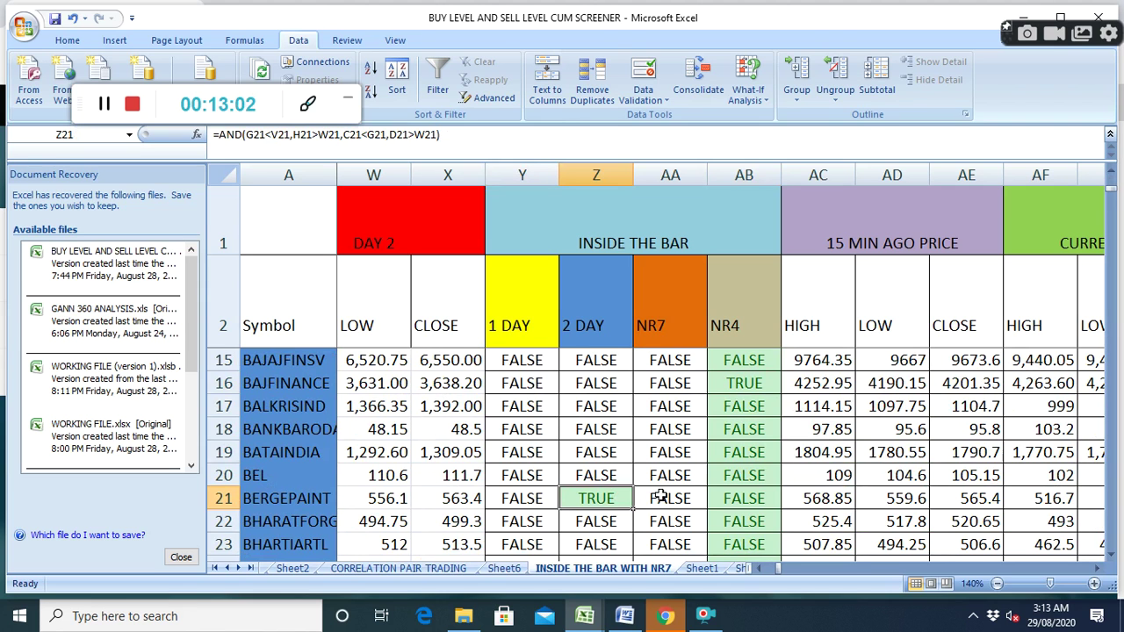
# Inspect the NR7 formulas for COALINDIA, FEDERALBNK and GAIL.
pyautogui.scroll(-1, 661, 497)
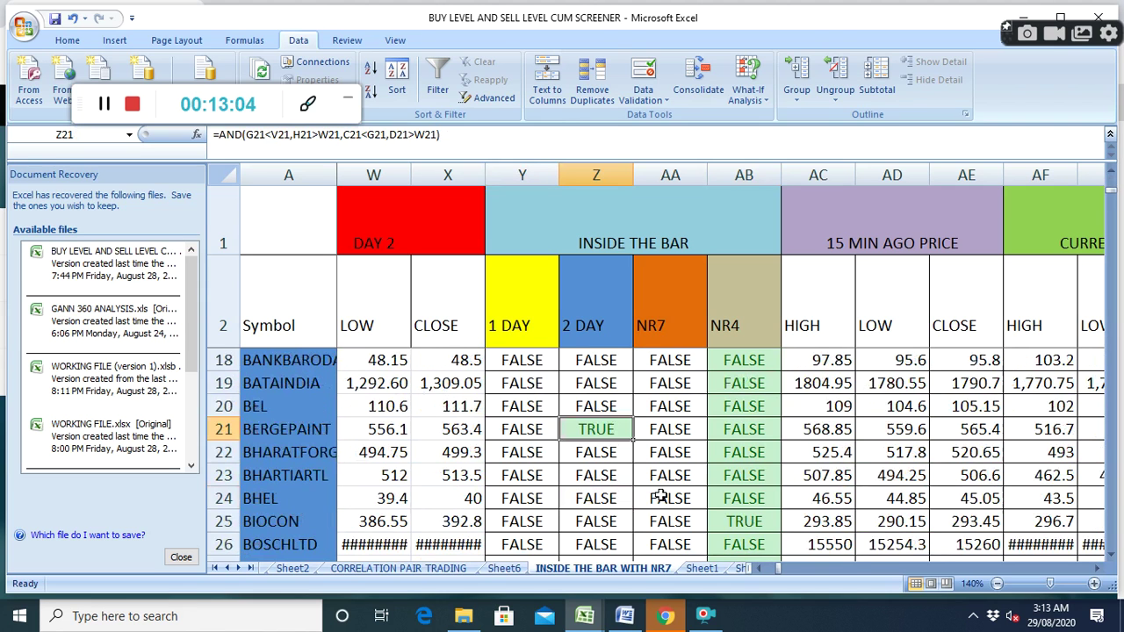
pyautogui.scroll(-4, 660, 497)
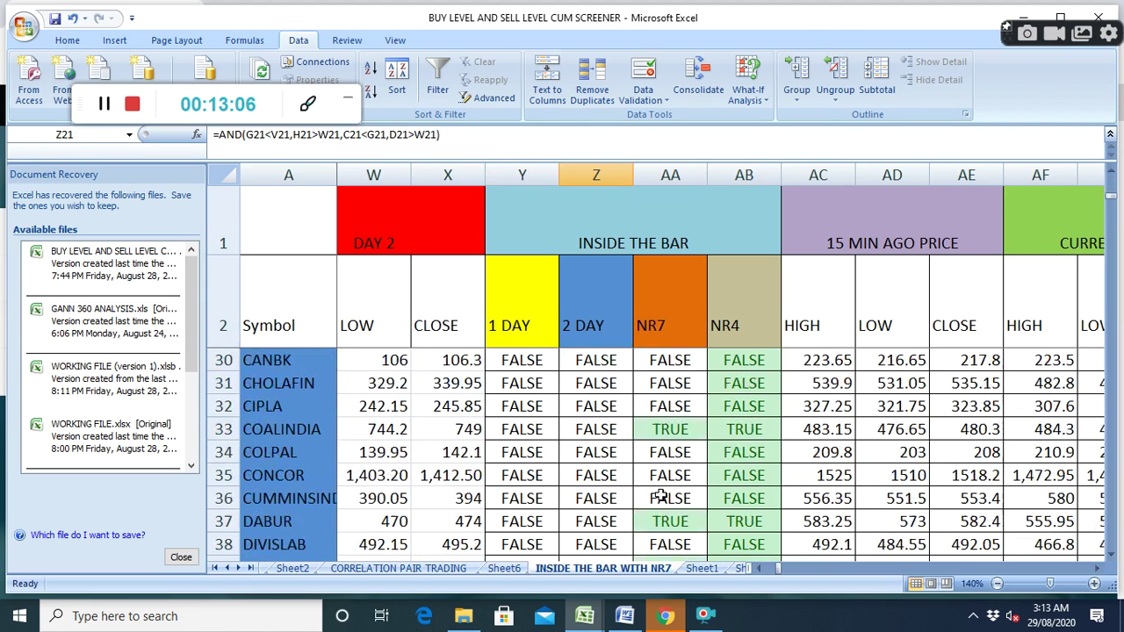
pyautogui.click(670, 429)
pyautogui.scroll(-3, 659, 507)
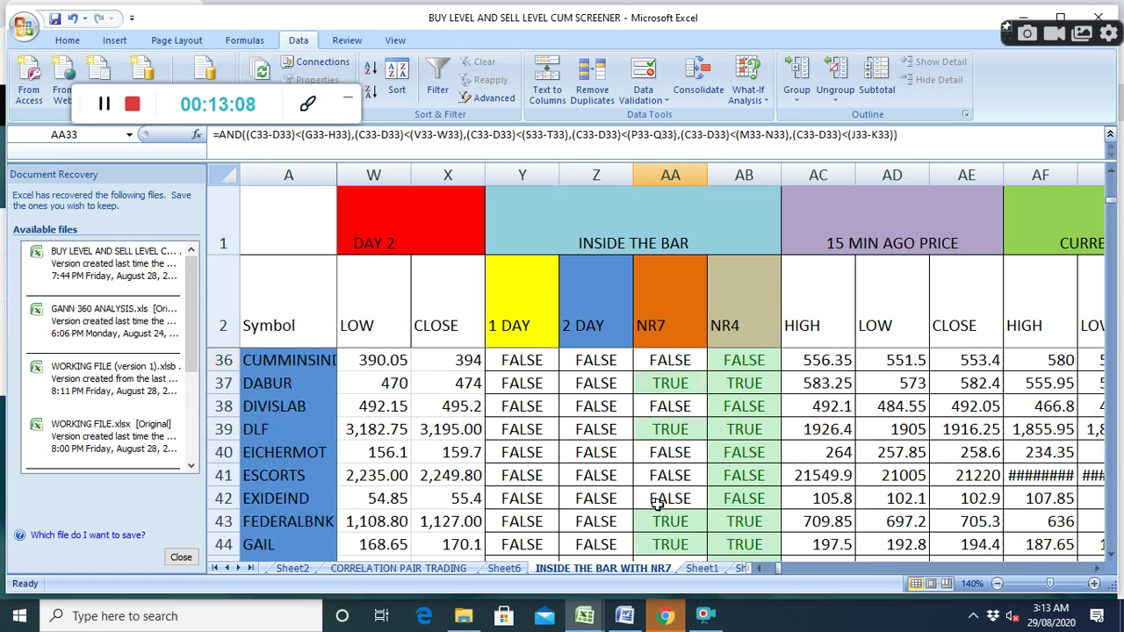
pyautogui.click(1096, 568)
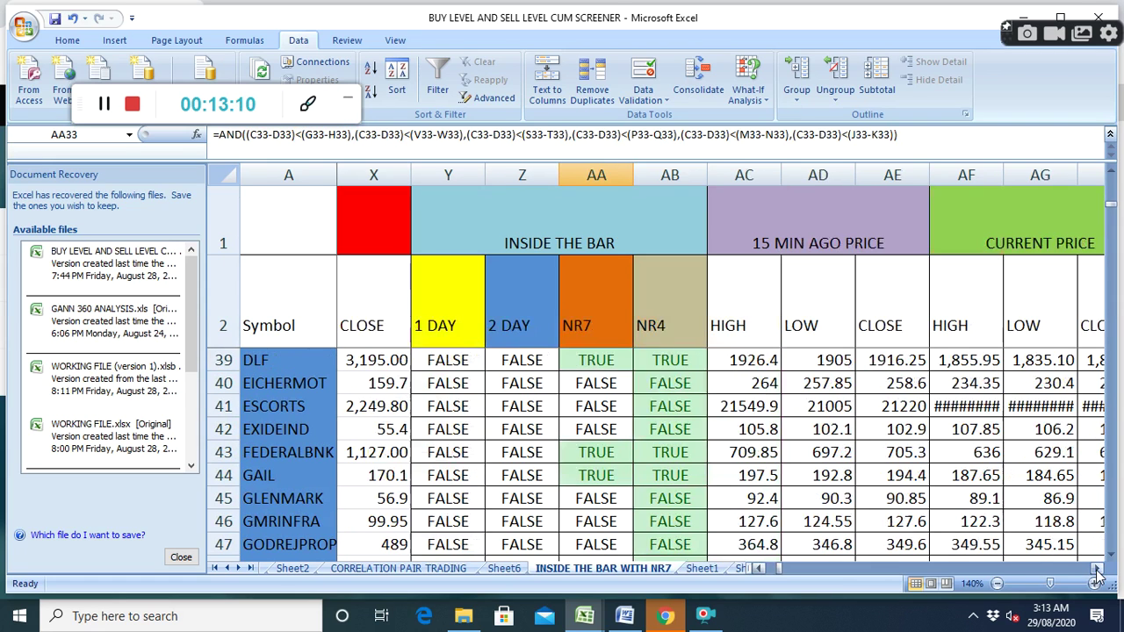
pyautogui.click(1096, 568)
pyautogui.click(543, 455)
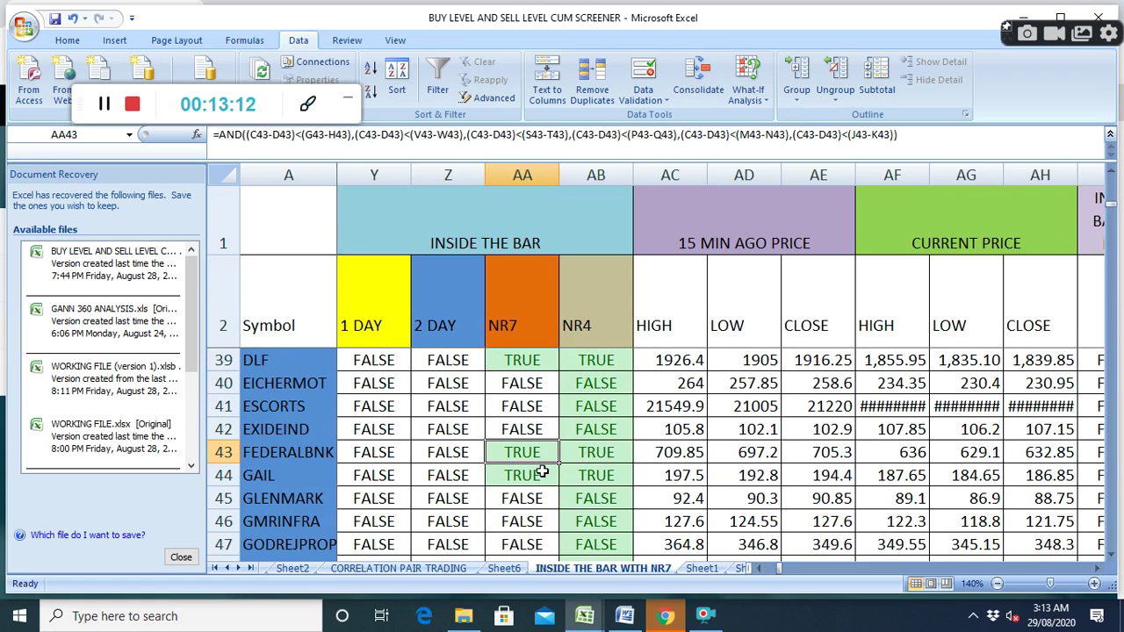
pyautogui.click(543, 471)
# Look from the ACC row across the 15 MIN AGO PRICE, CURRENT PRICE and INSIDE BAR 15 MIN columns to the candlestick pattern columns.
pyautogui.scroll(12, 826, 520)
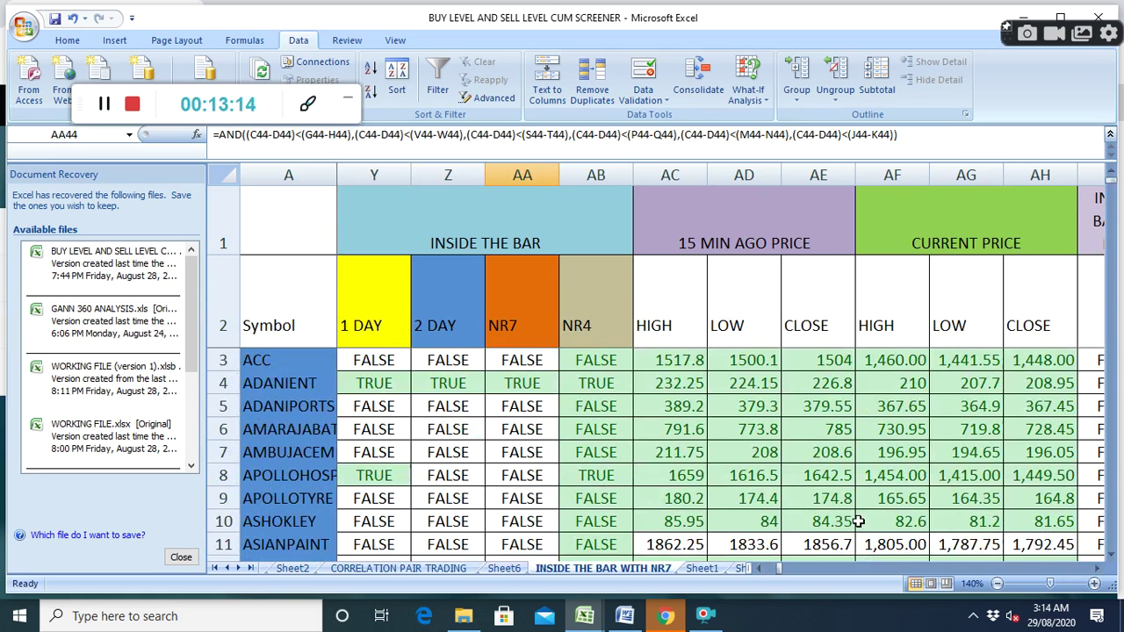
pyautogui.click(1096, 569)
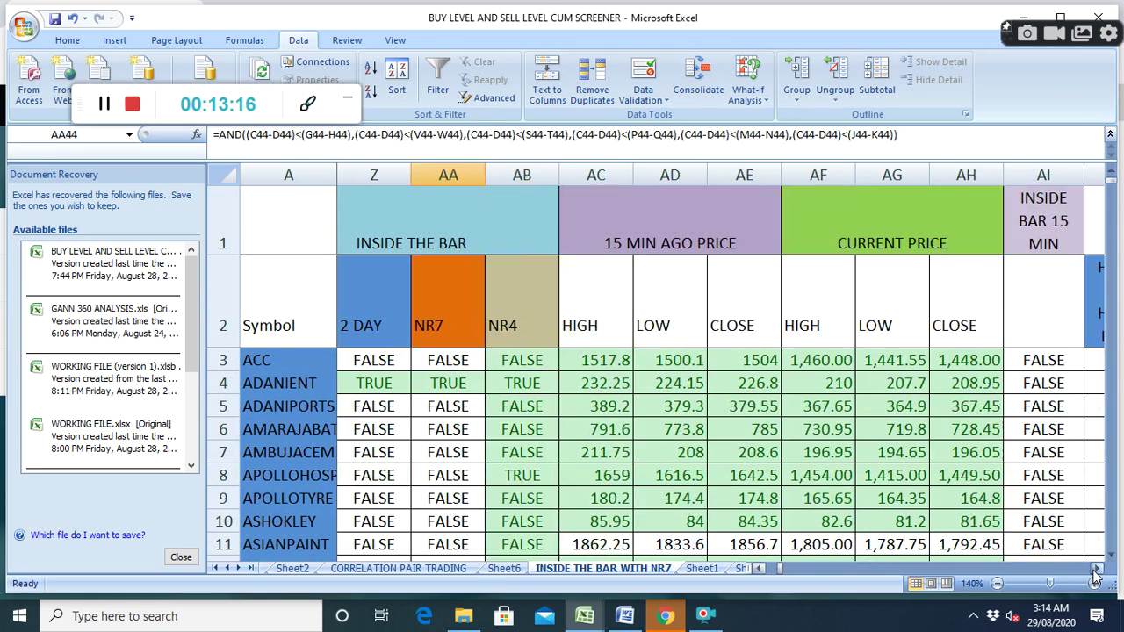
pyautogui.click(1096, 568)
pyautogui.click(1096, 569)
pyautogui.click(1096, 568)
pyautogui.click(1096, 568)
pyautogui.click(1096, 568)
pyautogui.click(1095, 568)
pyautogui.click(1096, 568)
pyautogui.click(1096, 568)
pyautogui.click(1096, 568)
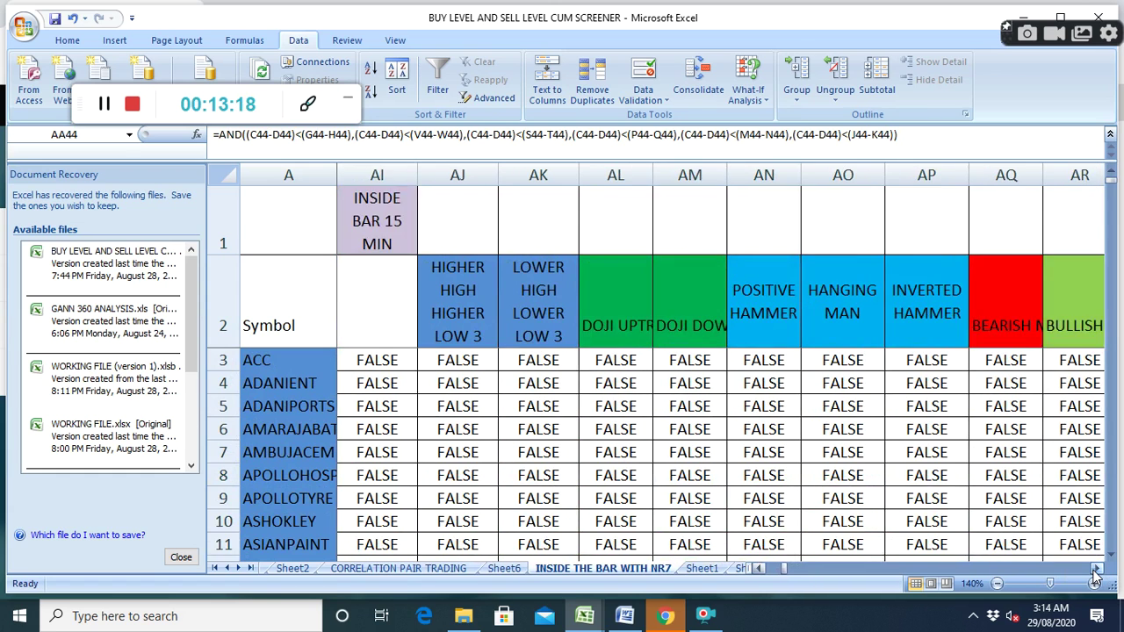
pyautogui.click(1096, 568)
# Inspect the HIGHER HIGH HIGHER LOW 3 formulas for AXISBANK and BATAINDIA, and the doji formula in cell AM29 for CADILAHC.
pyautogui.scroll(-3, 518, 454)
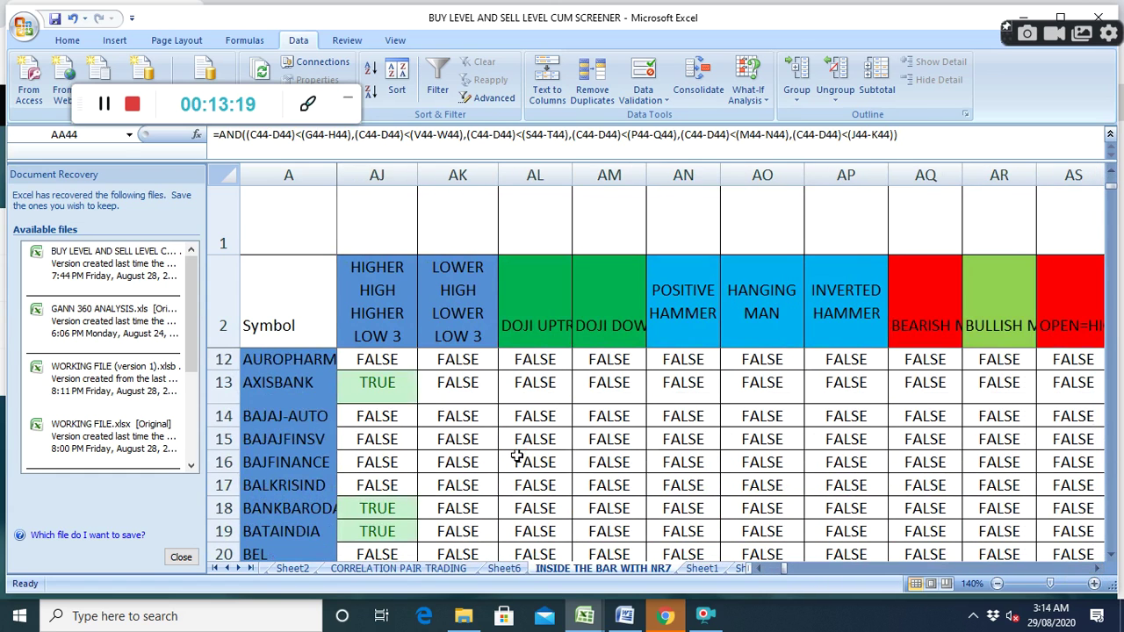
pyautogui.click(377, 383)
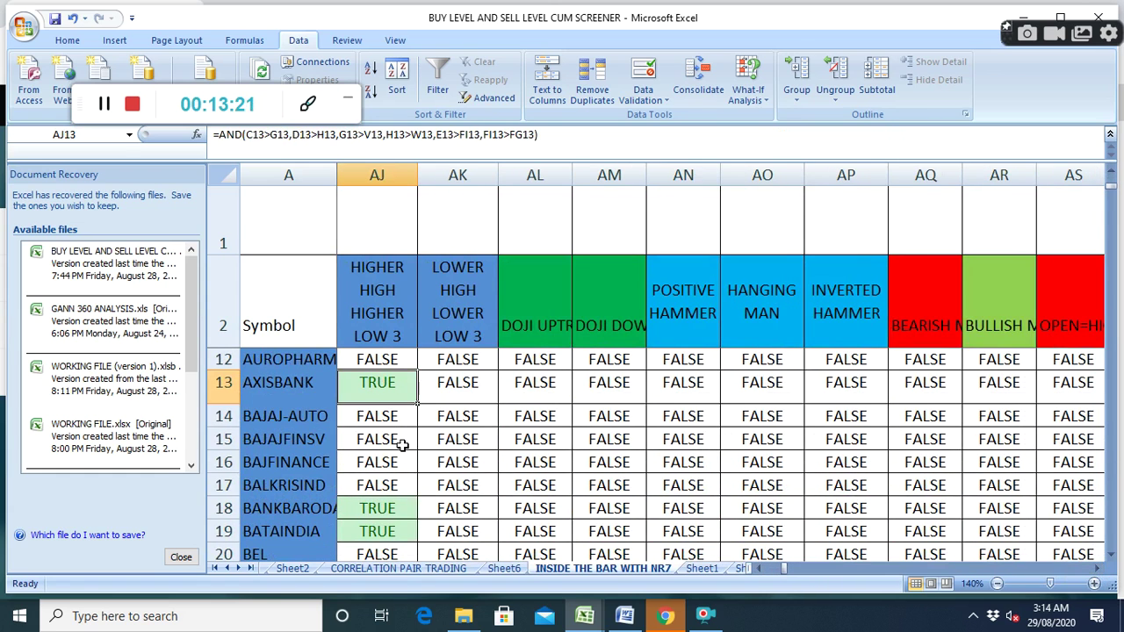
pyautogui.click(387, 524)
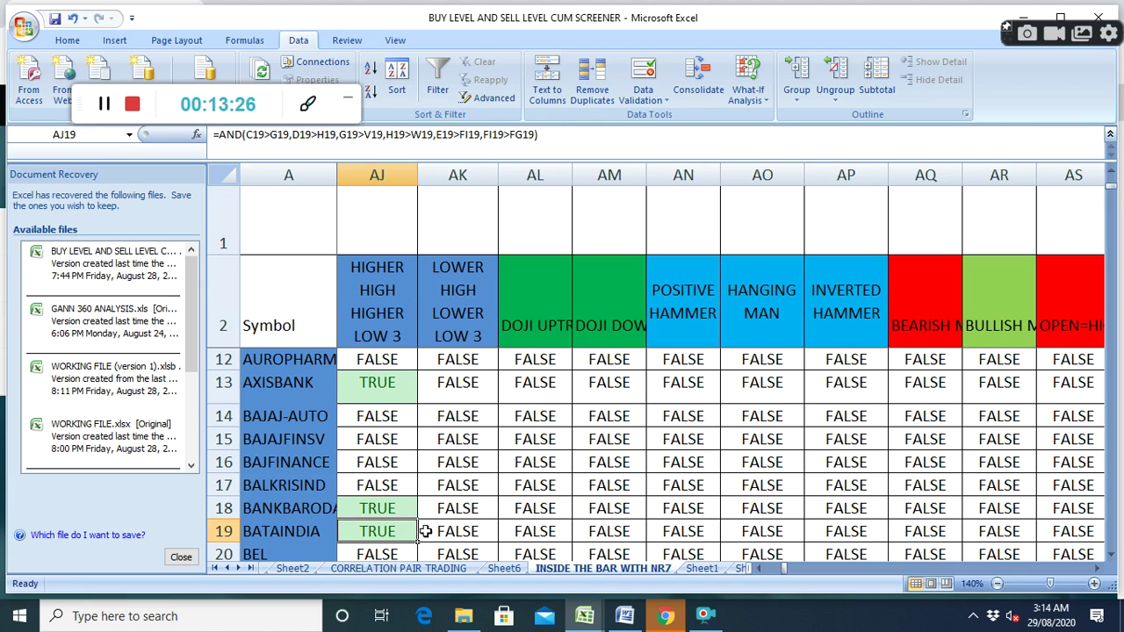
pyautogui.scroll(-5, 427, 530)
pyautogui.scroll(-2, 427, 527)
pyautogui.scroll(2, 427, 527)
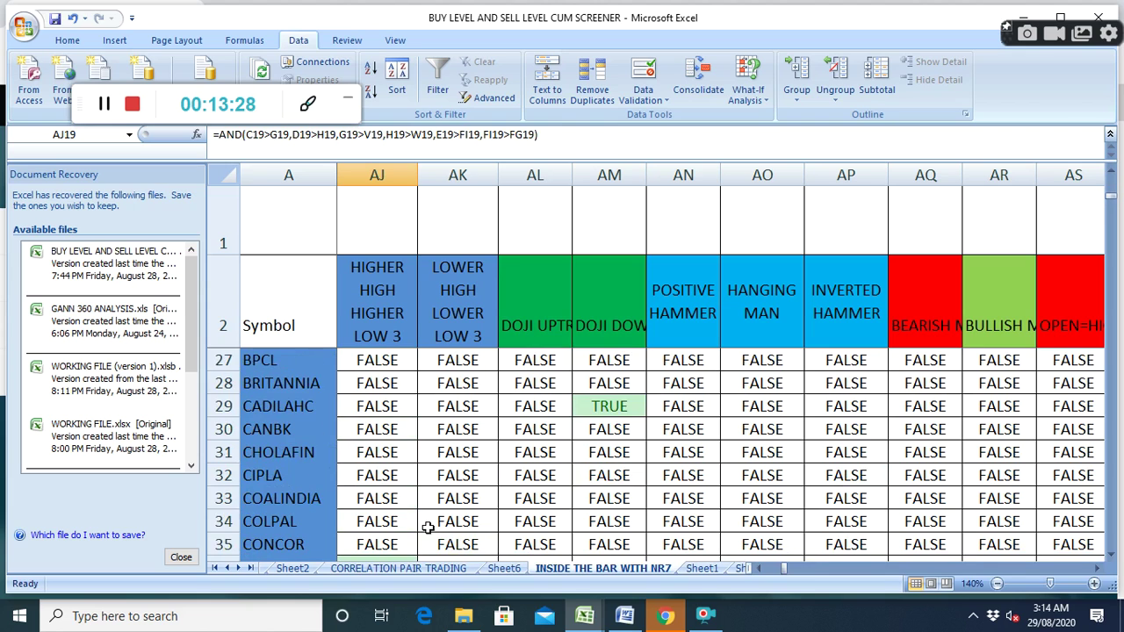
pyautogui.click(624, 400)
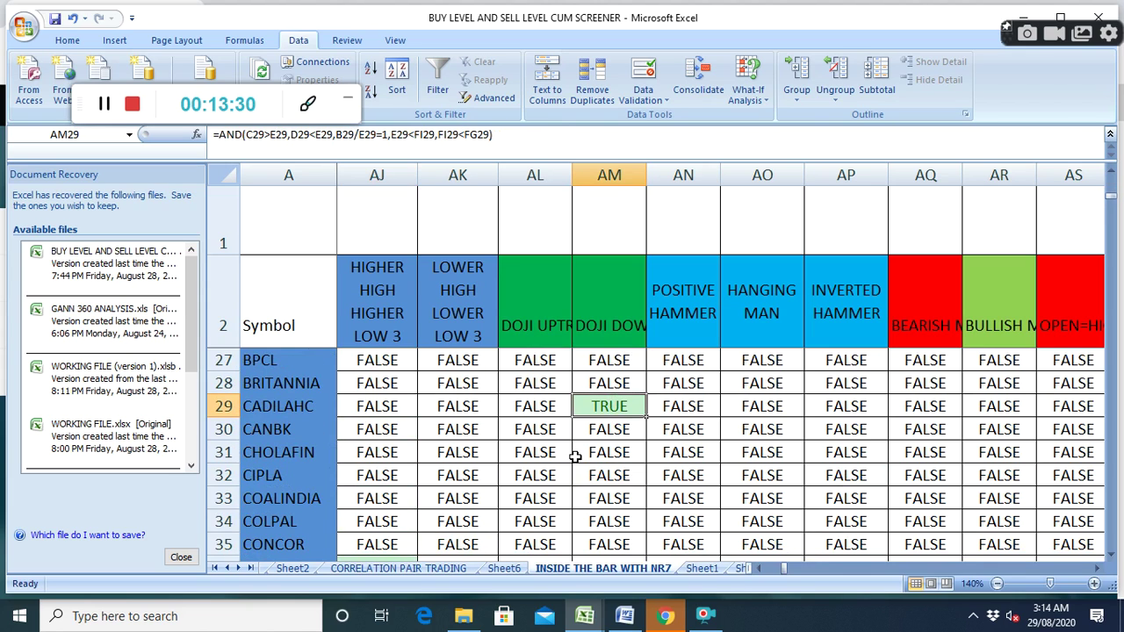
# Inspect the HIGHER HIGH HIGHER LOW 3 formulas for CUMMINSIND, EICHERMOT and EXIDEIND, and the LOWER HIGH LOWER LOW 3 formula for ESCORTS.
pyautogui.scroll(-2, 518, 516)
pyautogui.click(378, 430)
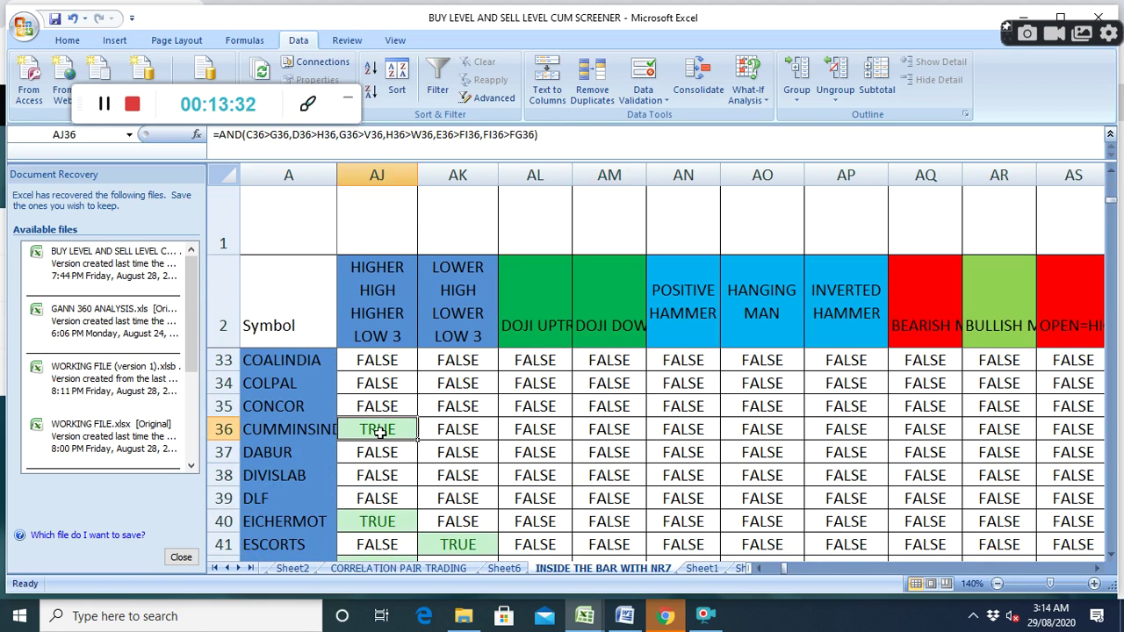
pyautogui.click(382, 520)
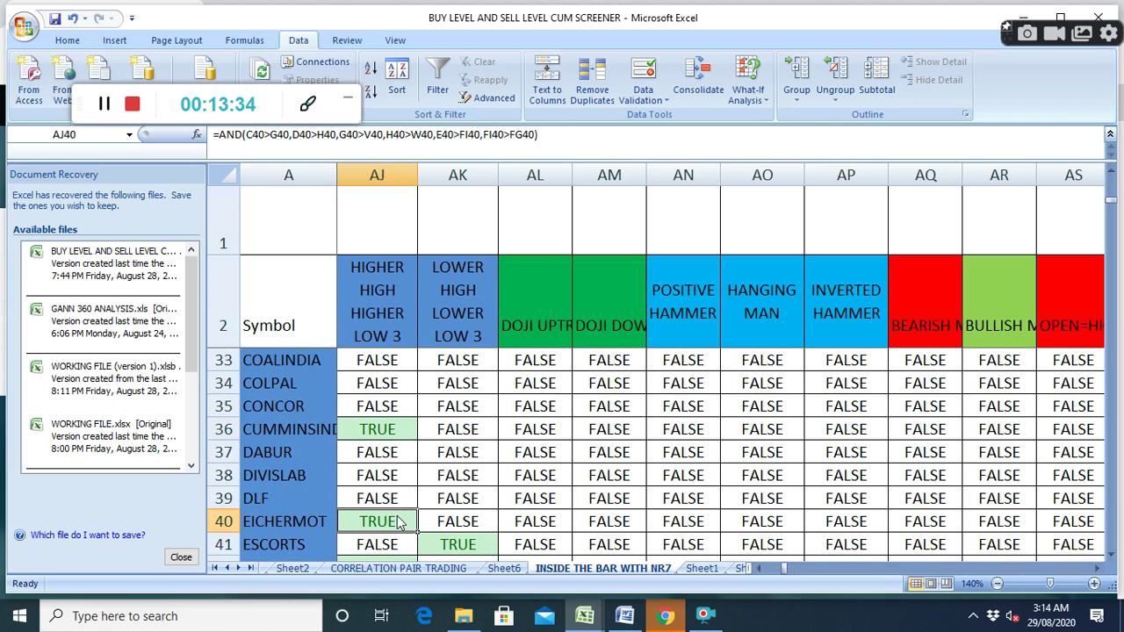
pyautogui.scroll(-1, 395, 518)
pyautogui.click(386, 499)
pyautogui.click(468, 476)
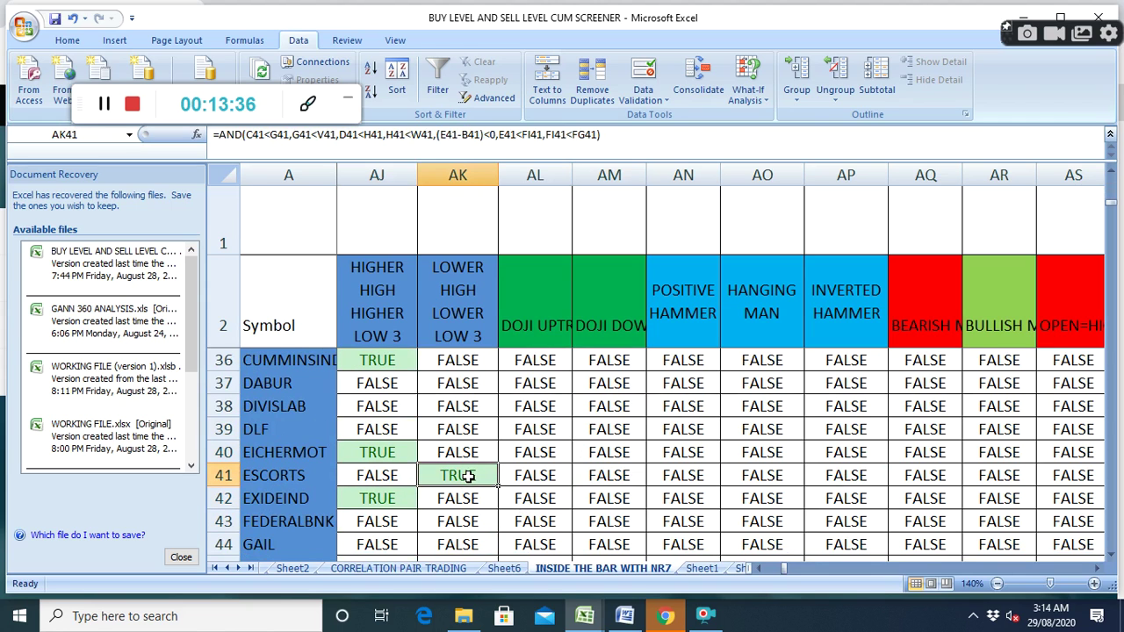
# Inspect the LOWER HIGH LOWER LOW 3 formula for GMRINFRA and the HIGHER HIGH HIGHER LOW 3 formulas for GODREJPROP and GRASIM.
pyautogui.scroll(-2, 458, 515)
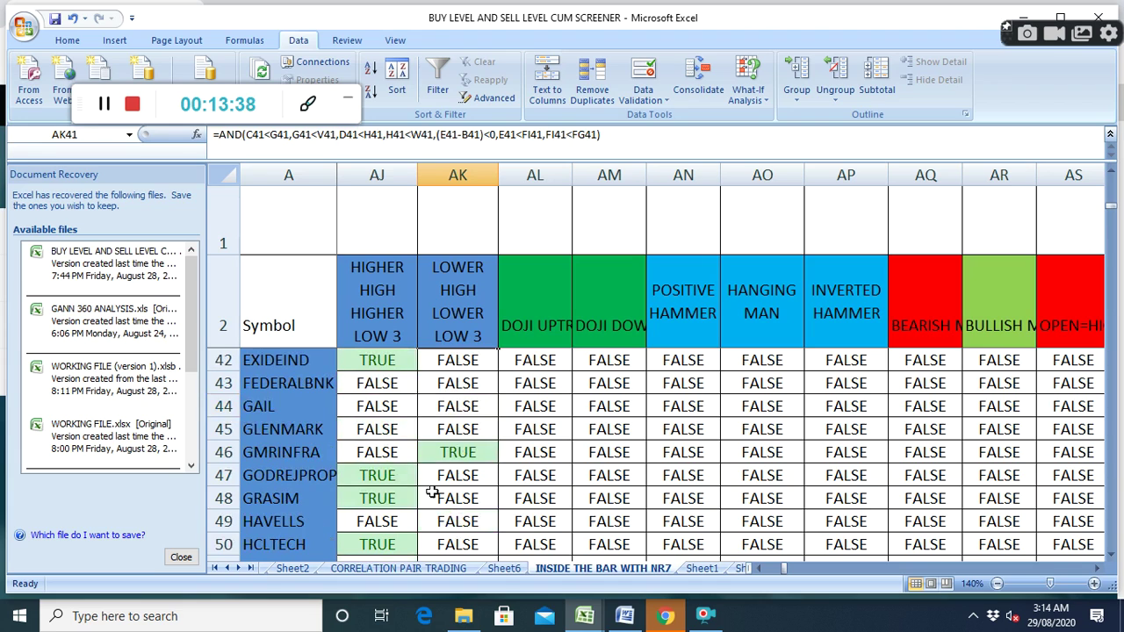
pyautogui.click(458, 453)
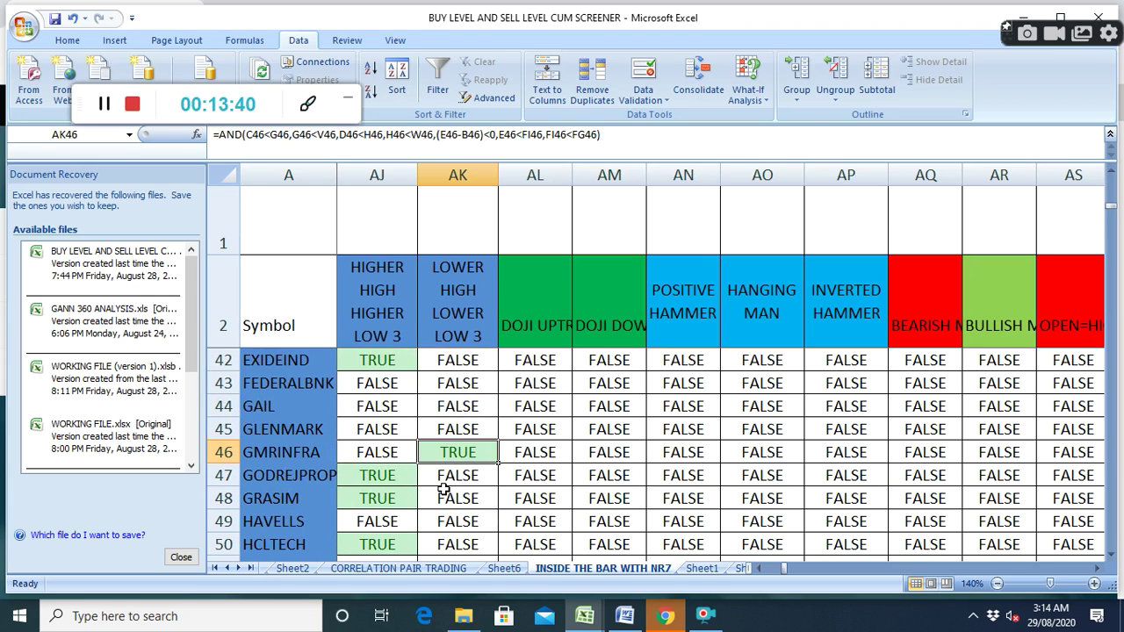
pyautogui.click(390, 481)
pyautogui.click(379, 498)
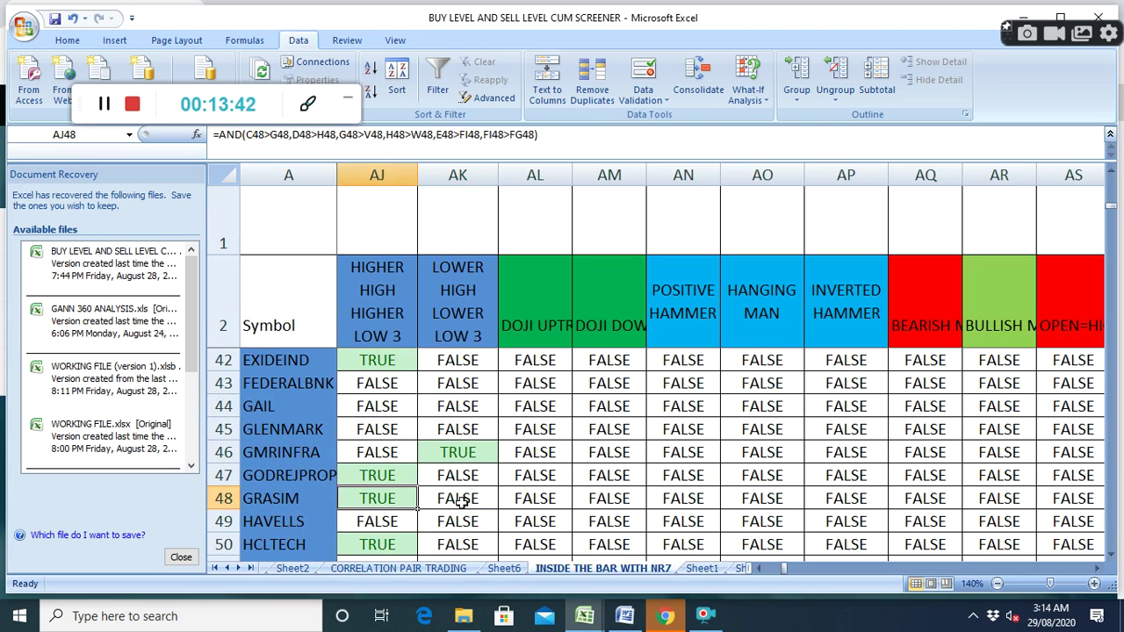
# Inspect the LOWER HIGH LOWER LOW 3 formula for HINDALCO and the HIGHER HIGH HIGHER LOW 3 formula for HINDUNILVR.
pyautogui.scroll(-2, 395, 520)
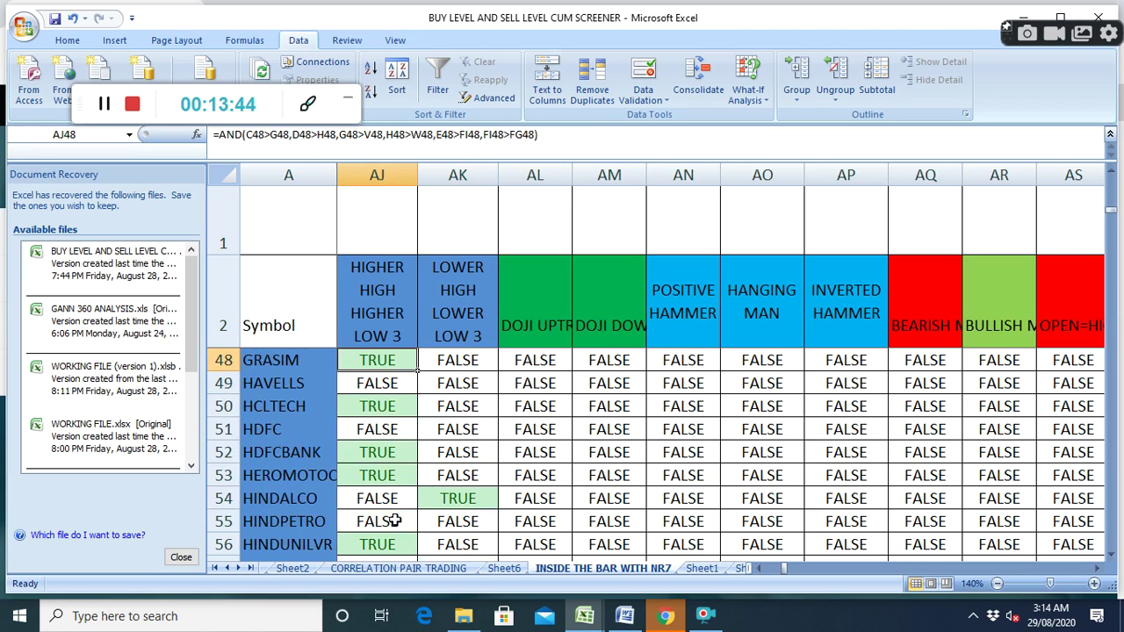
pyautogui.click(463, 499)
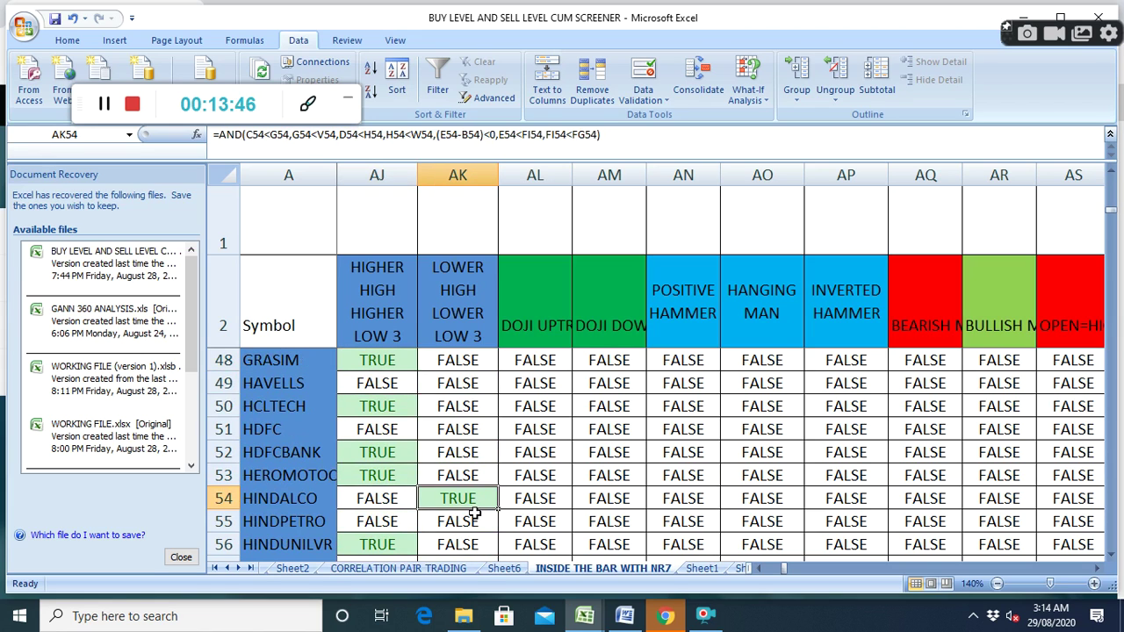
pyautogui.scroll(-1, 474, 514)
pyautogui.click(384, 475)
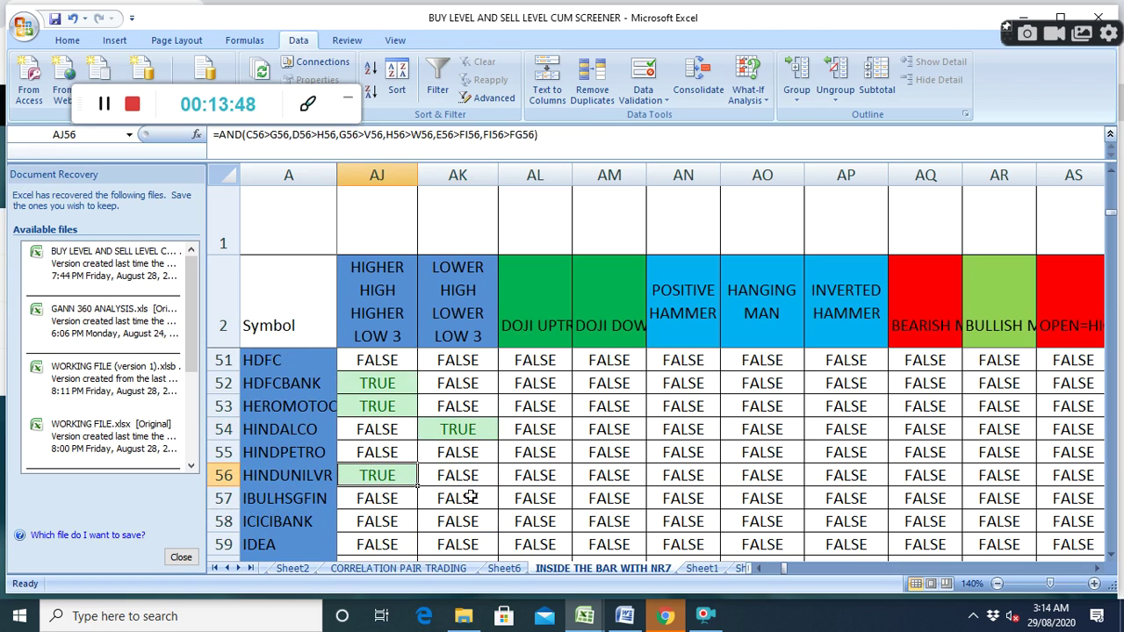
# Inspect the HANGING MAN formula for JUBLFOOD and the INVERTED HAMMER formula for SIEMENS.
pyautogui.scroll(-4, 474, 498)
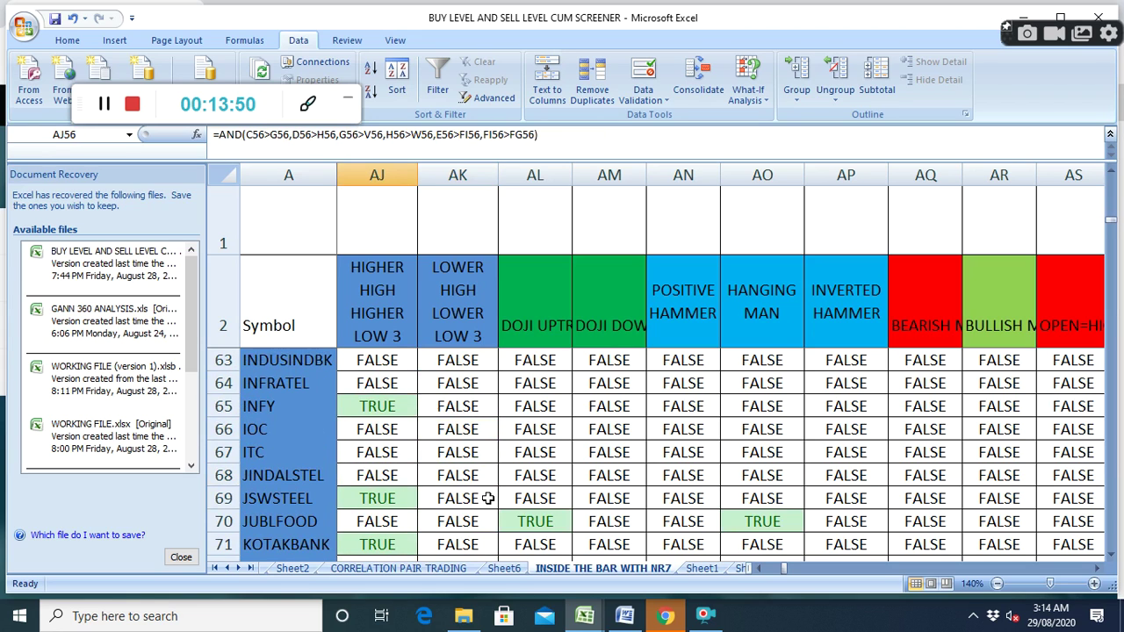
pyautogui.scroll(-1, 489, 497)
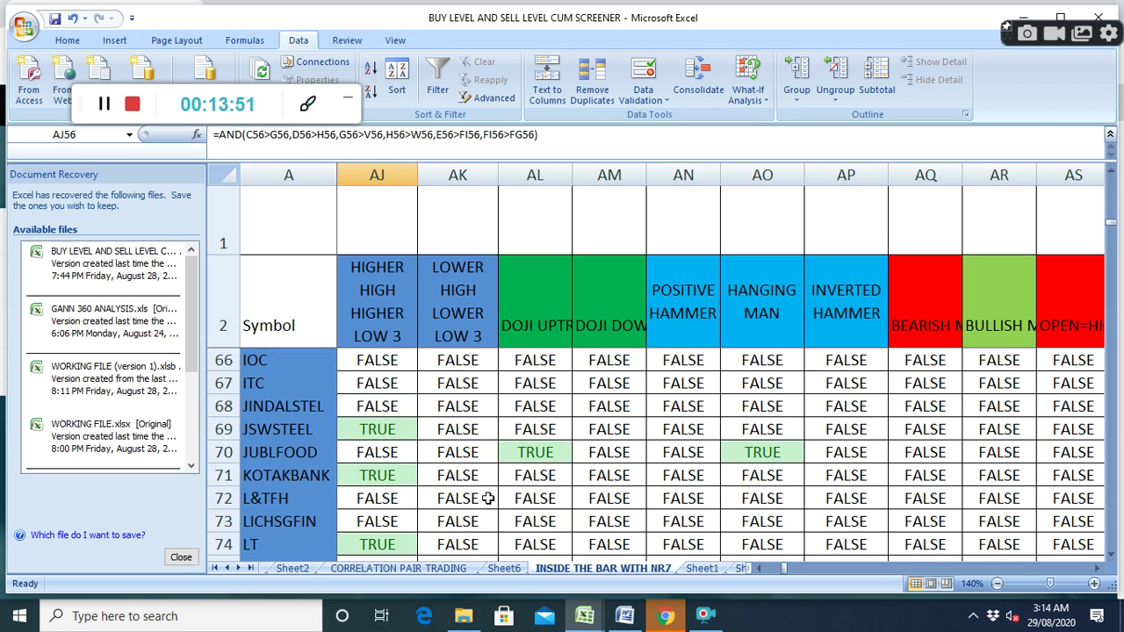
pyautogui.click(777, 455)
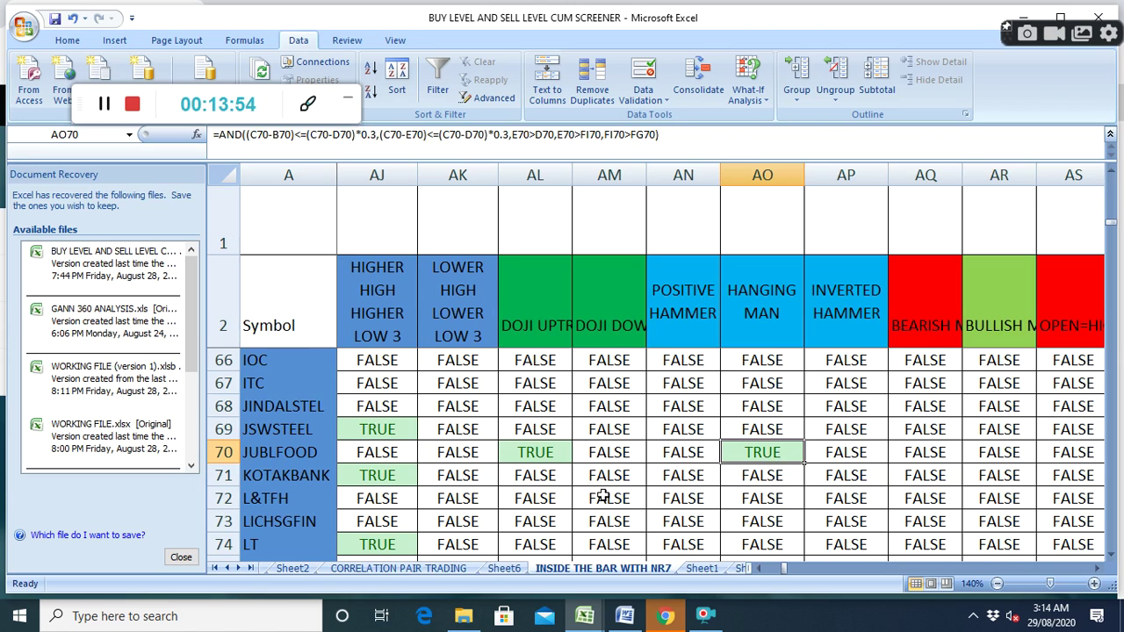
pyautogui.scroll(-10, 603, 497)
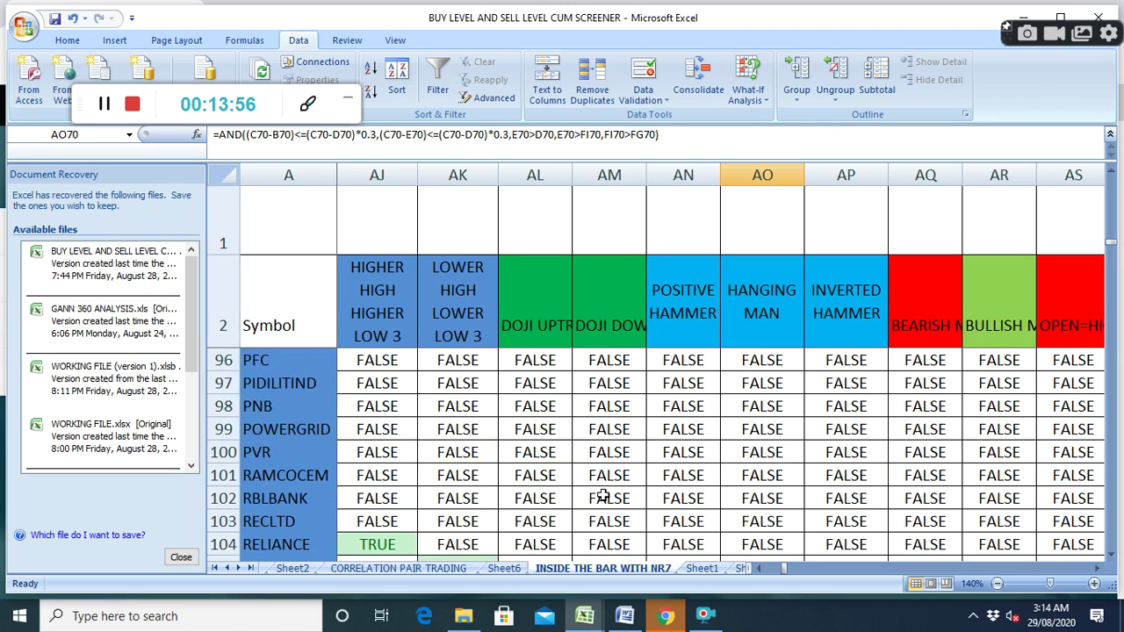
pyautogui.scroll(-3, 603, 497)
pyautogui.click(848, 430)
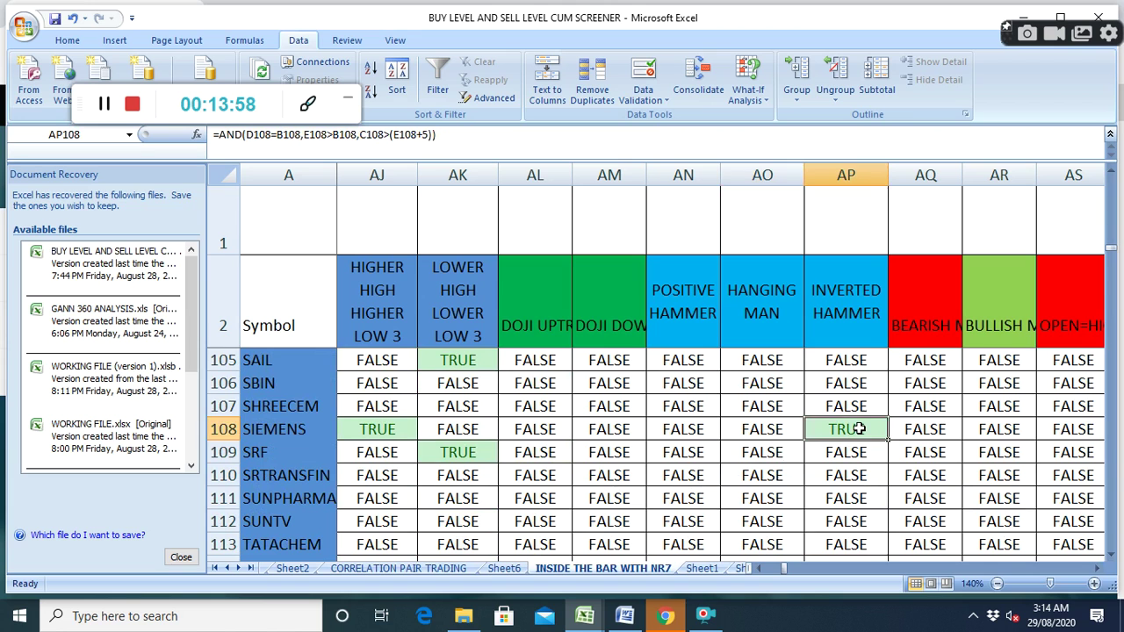
# Look through the remaining candlestick pattern rows, and from the first stocks across the OPEN DRIVE and SHAKEOUT columns to the MASTER long and short columns.
pyautogui.scroll(-7, 647, 479)
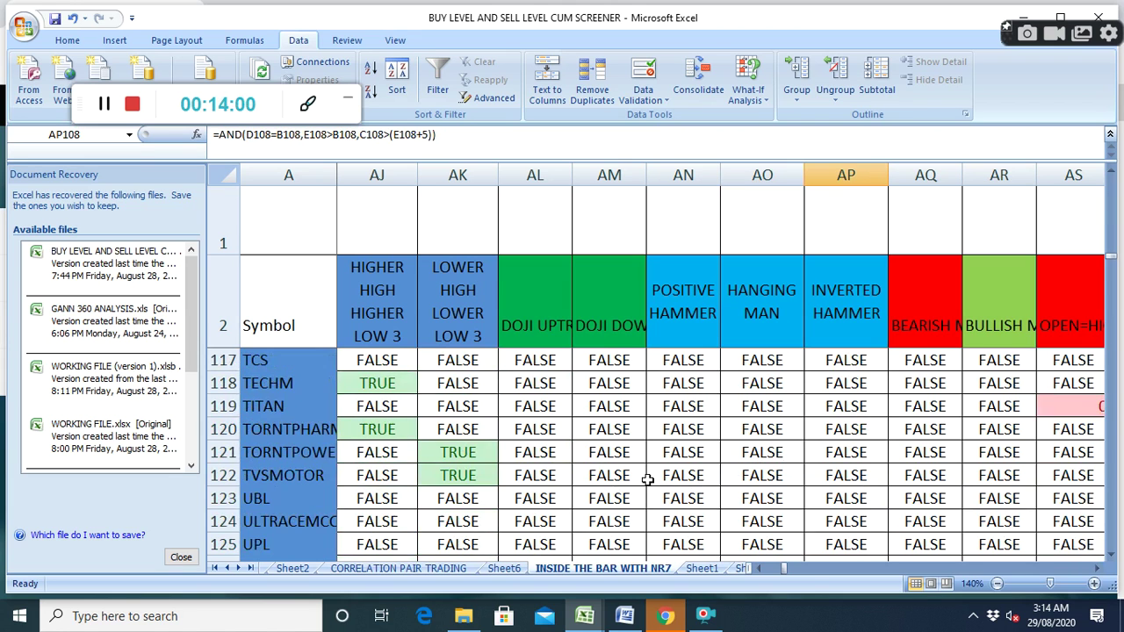
pyautogui.scroll(2, 647, 479)
pyautogui.scroll(20, 647, 479)
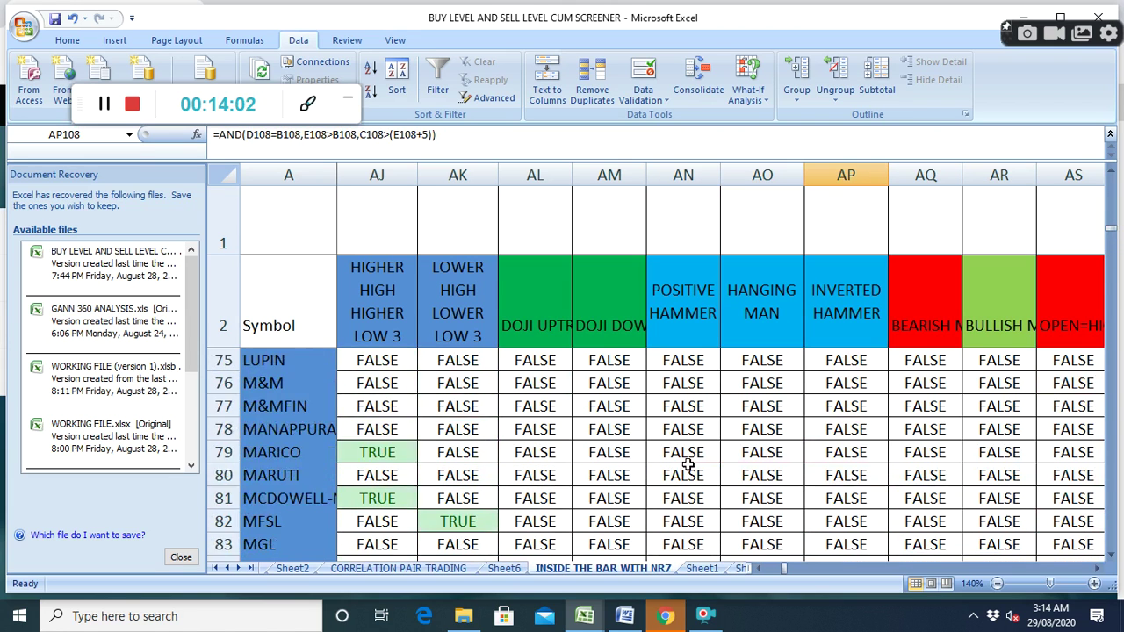
pyautogui.scroll(3, 685, 465)
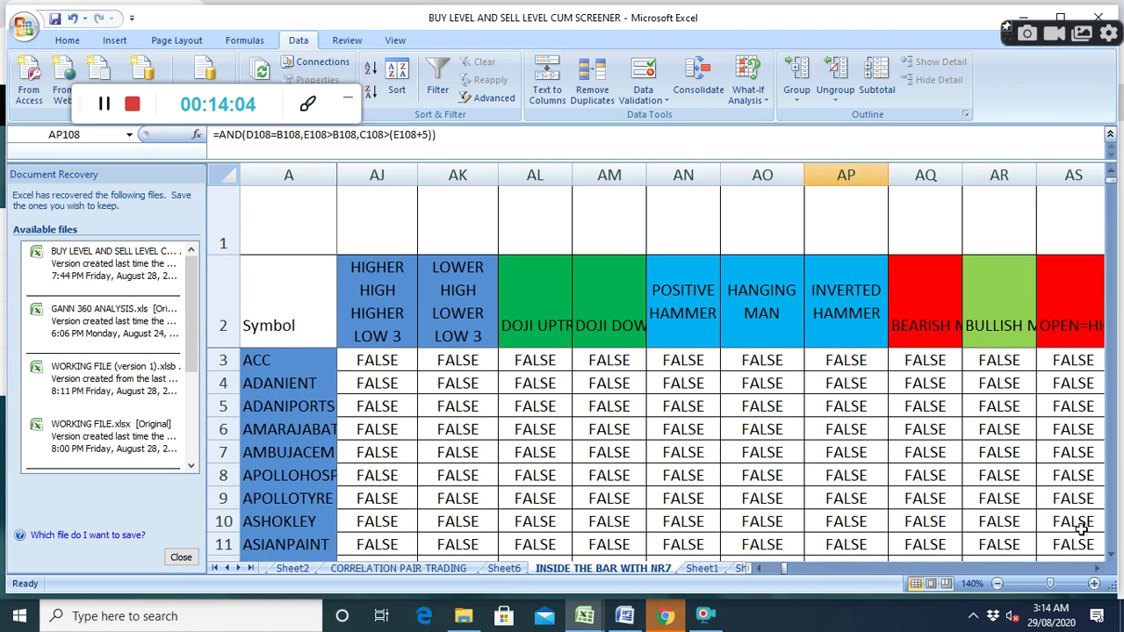
pyautogui.click(1096, 569)
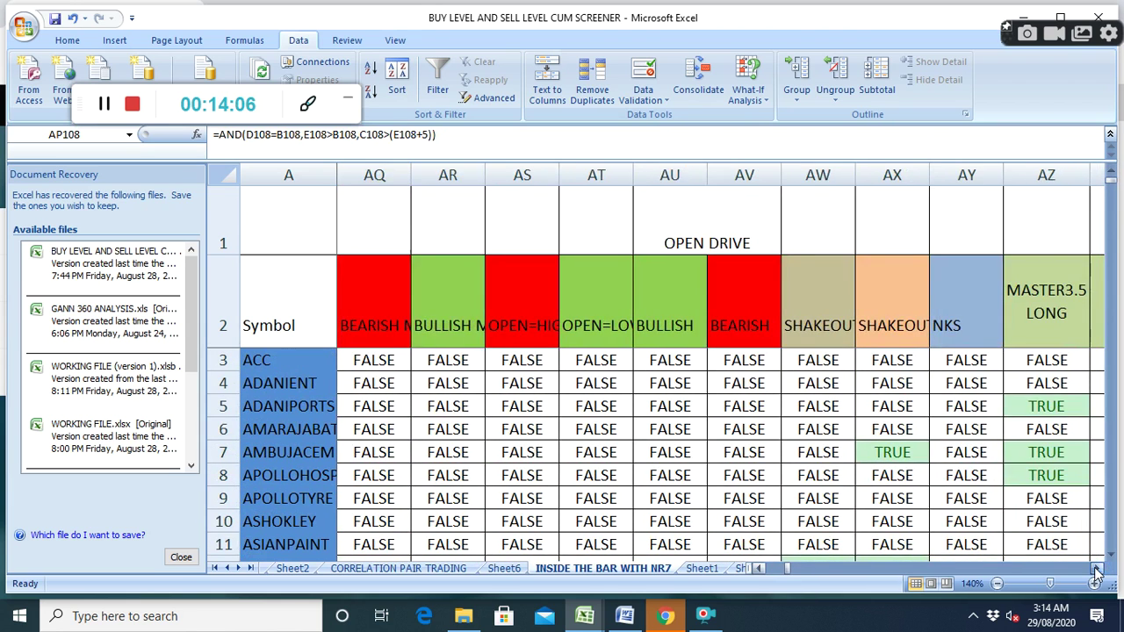
pyautogui.click(1096, 569)
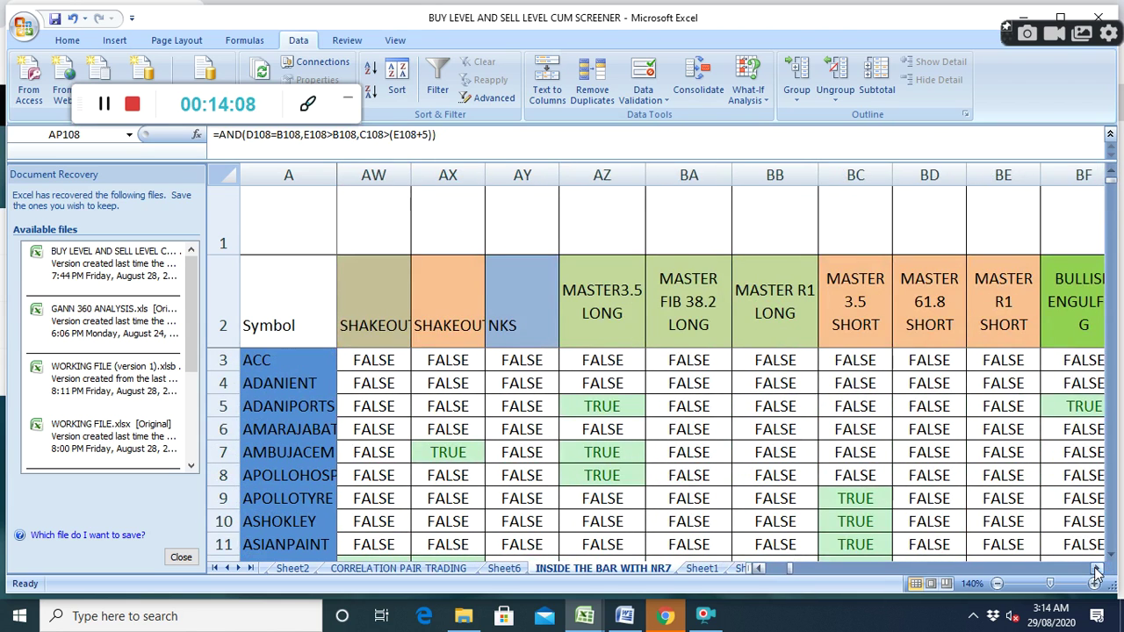
pyautogui.click(1096, 569)
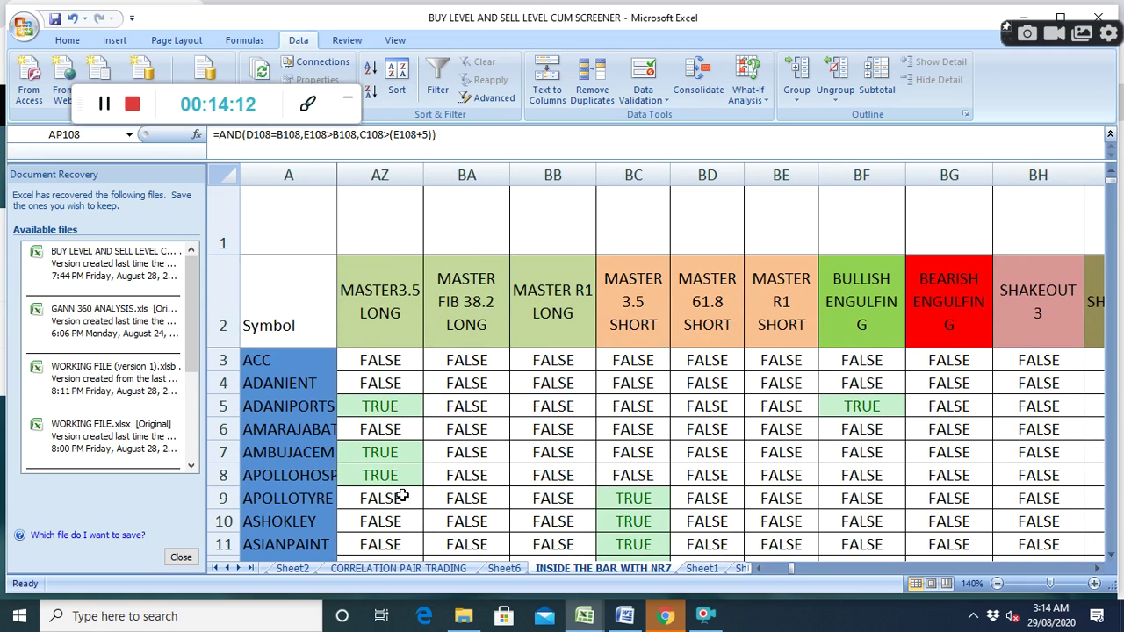
pyautogui.scroll(-1, 416, 494)
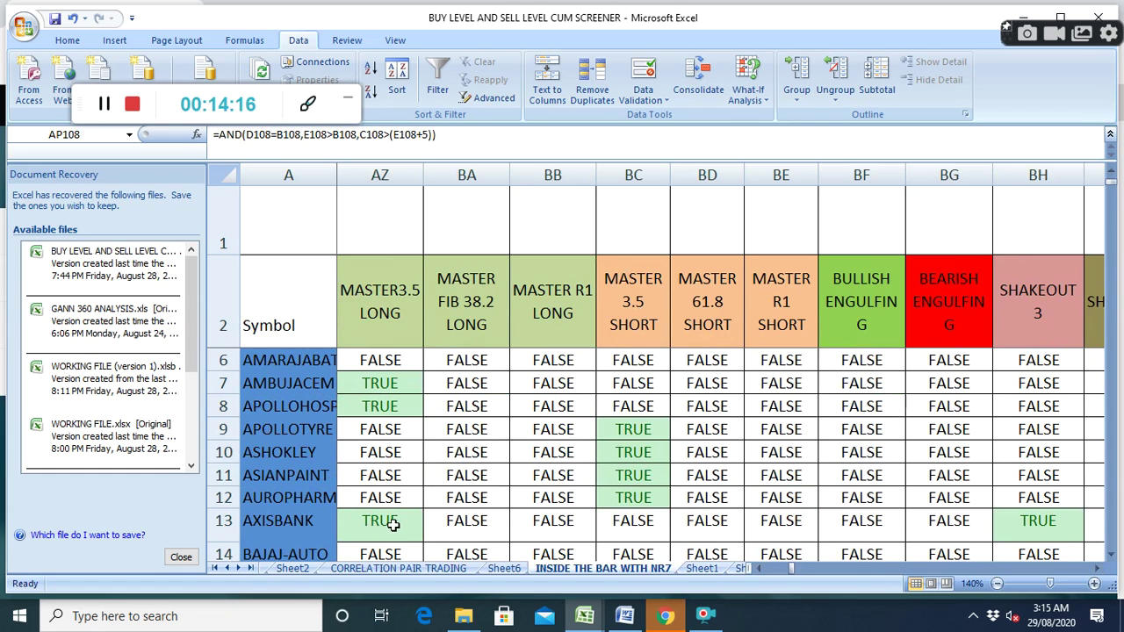
# Inspect the MASTER 3.5 SHORT formulas in cells BC9 to BC12, from APOLLOTYRE down to AUROPHARMA.
pyautogui.click(642, 433)
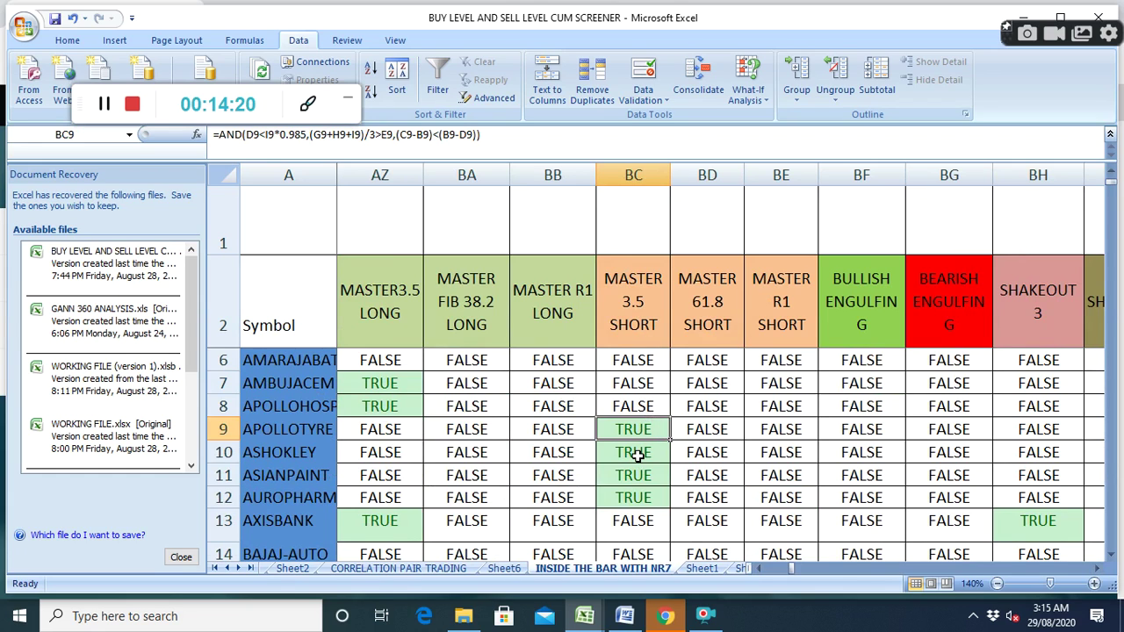
pyautogui.click(639, 454)
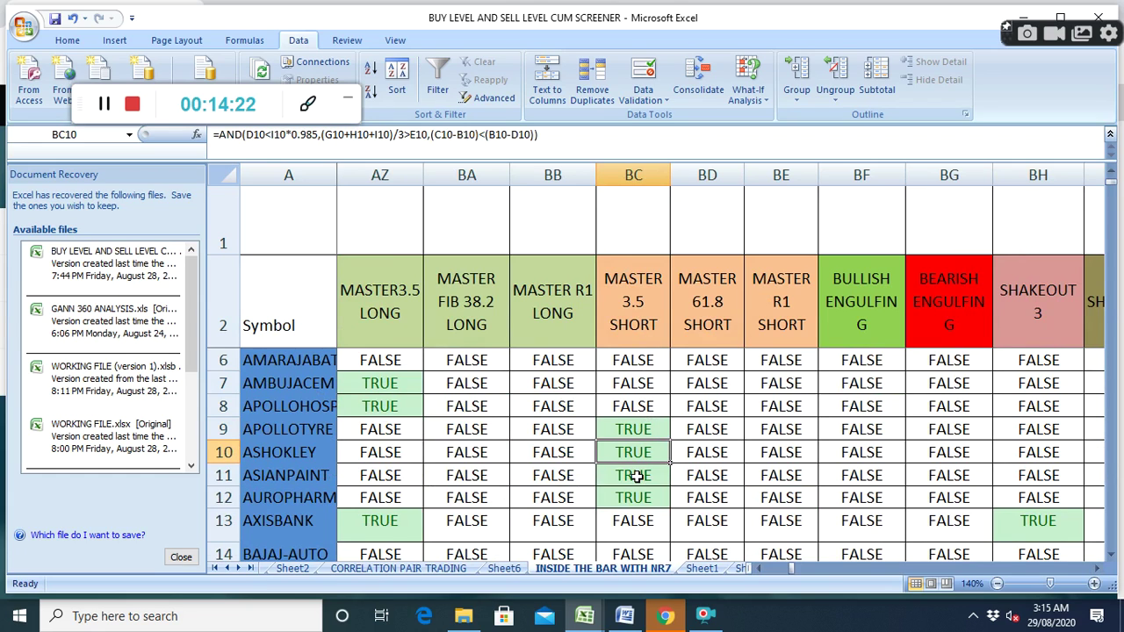
pyautogui.click(636, 476)
pyautogui.click(637, 497)
# Inspect the MASTER3.5 LONG formulas for BANKBARODA, BHARTIARTL and BHEL, and the MASTER 3.5 SHORT formulas for BATAINDIA and BHARATFORG.
pyautogui.scroll(-1, 598, 518)
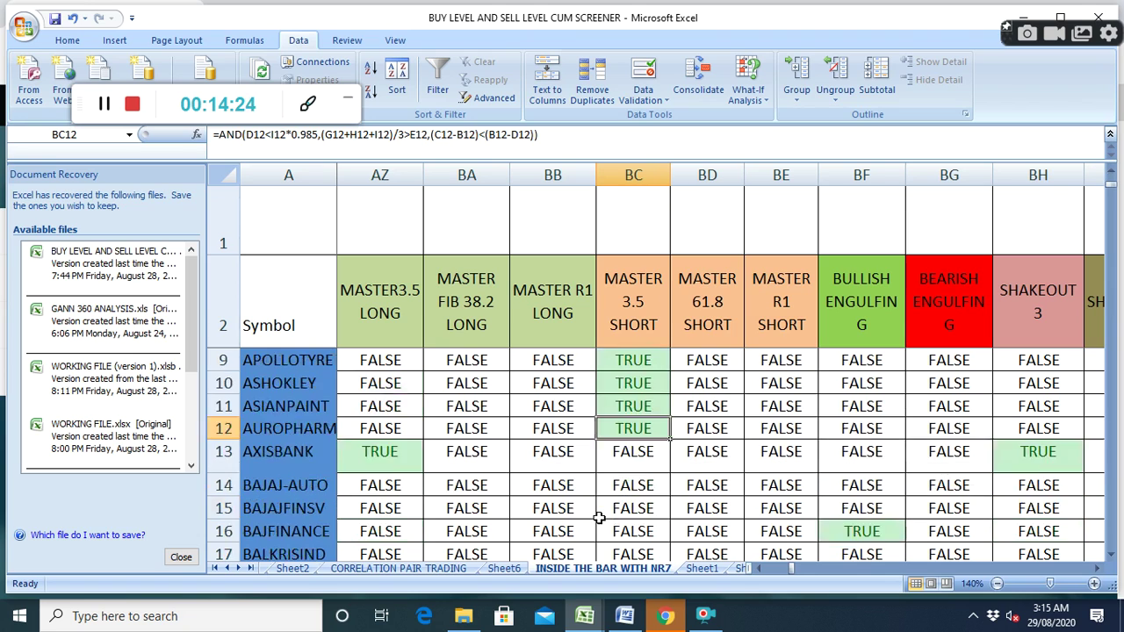
pyautogui.scroll(-1, 597, 518)
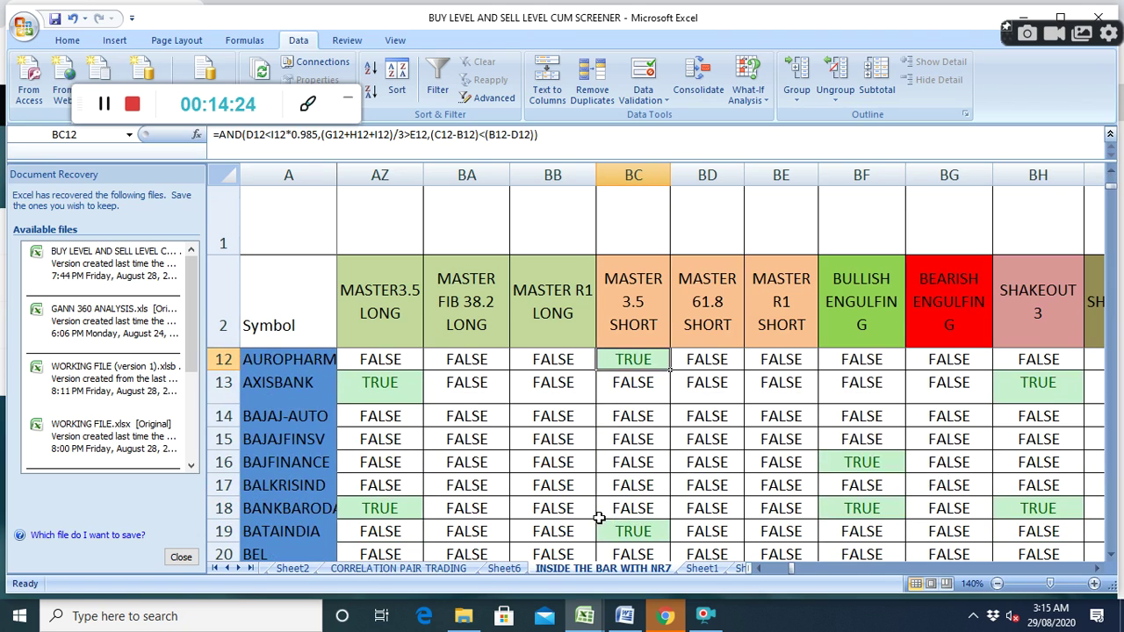
pyautogui.click(407, 507)
pyautogui.click(644, 531)
pyautogui.scroll(-2, 694, 518)
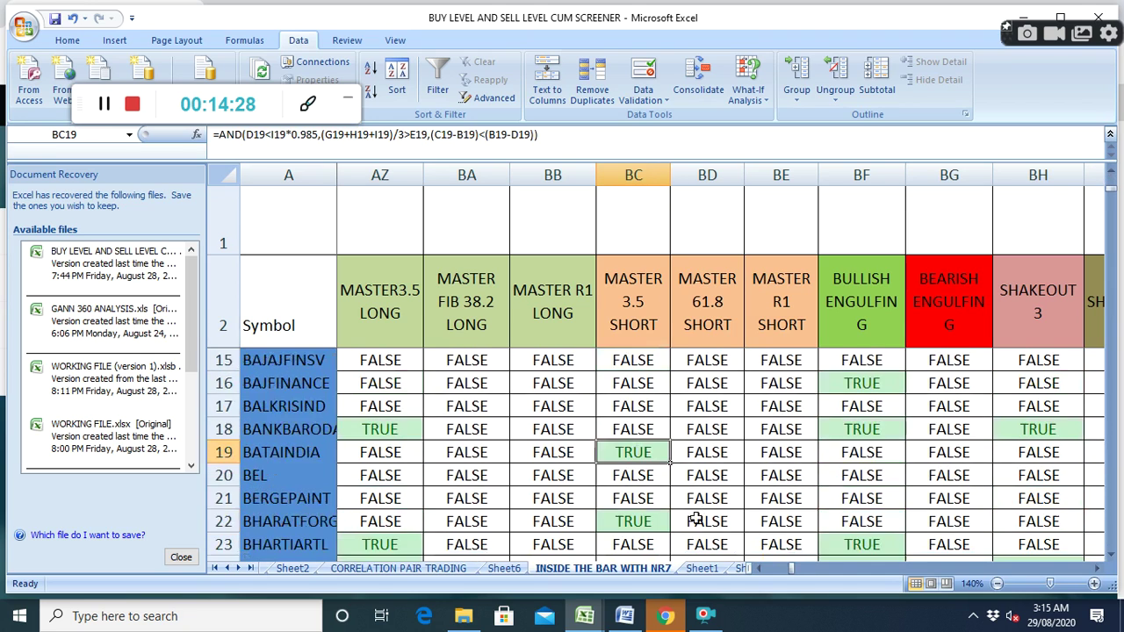
pyautogui.click(395, 481)
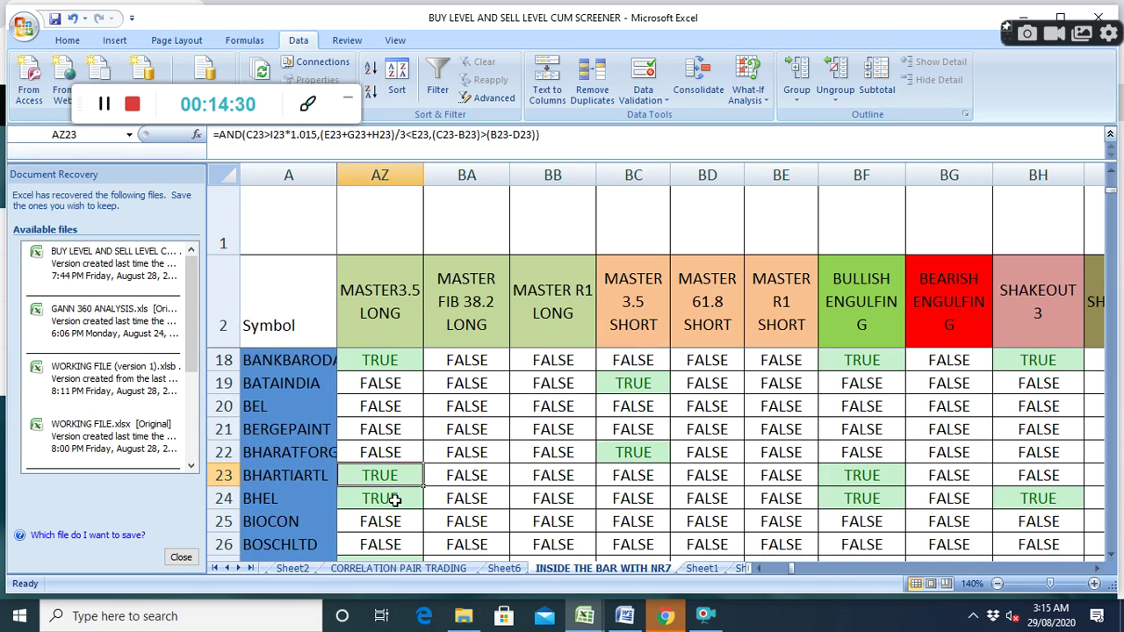
pyautogui.click(397, 498)
pyautogui.click(644, 452)
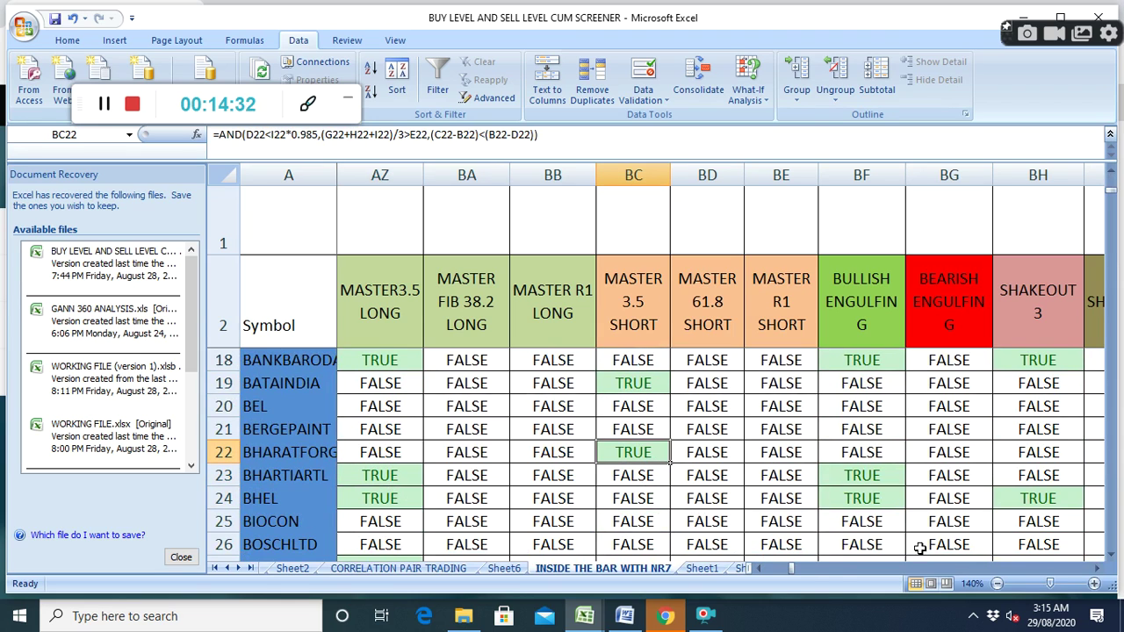
# Examine the BULLISH ENGULFING, BEARISH ENGULFING, SHAKEOUT 3, SHAKEOUT 4, long tail, long body and 5050 columns down the stock list.
pyautogui.click(1098, 568)
pyautogui.click(1098, 568)
pyautogui.click(1098, 568)
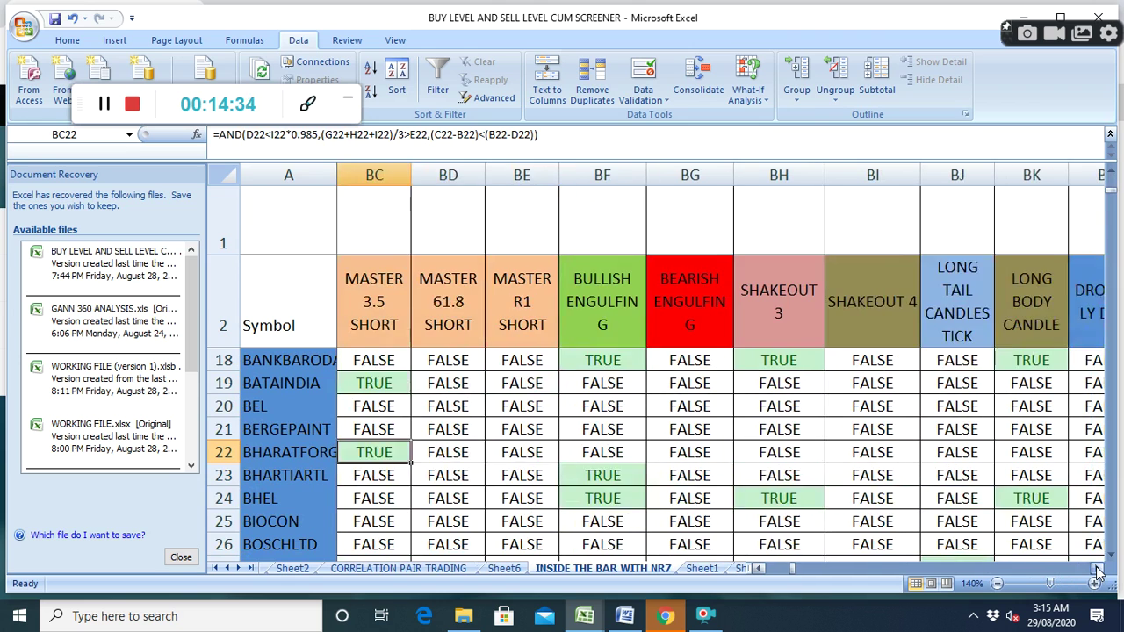
pyautogui.click(1097, 568)
pyautogui.click(1097, 568)
pyautogui.click(1098, 568)
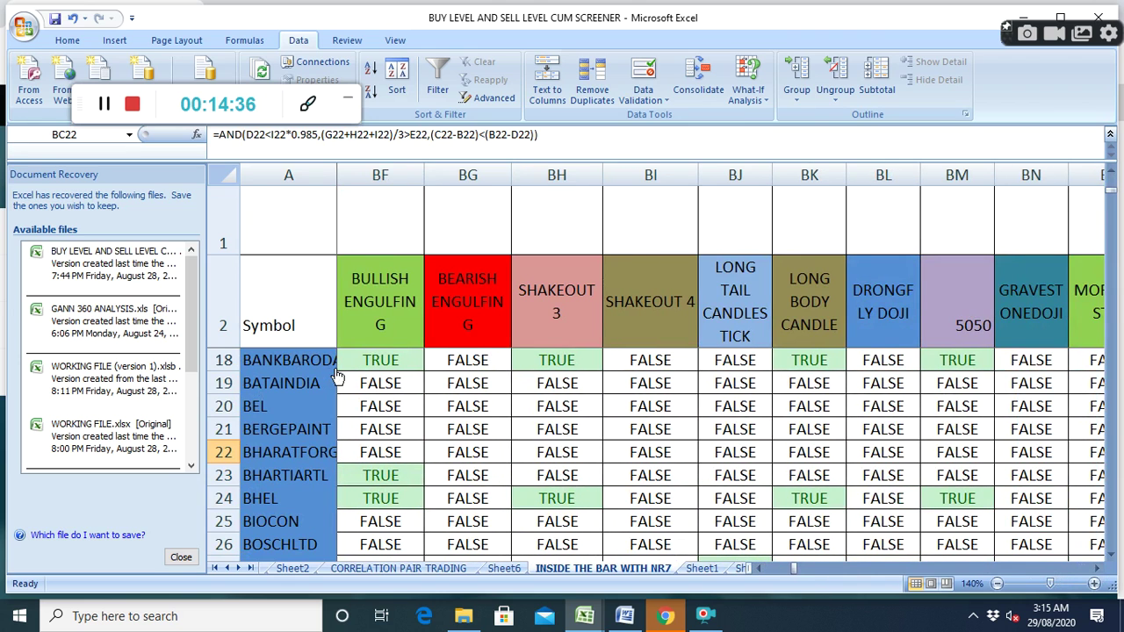
pyautogui.scroll(3, 419, 483)
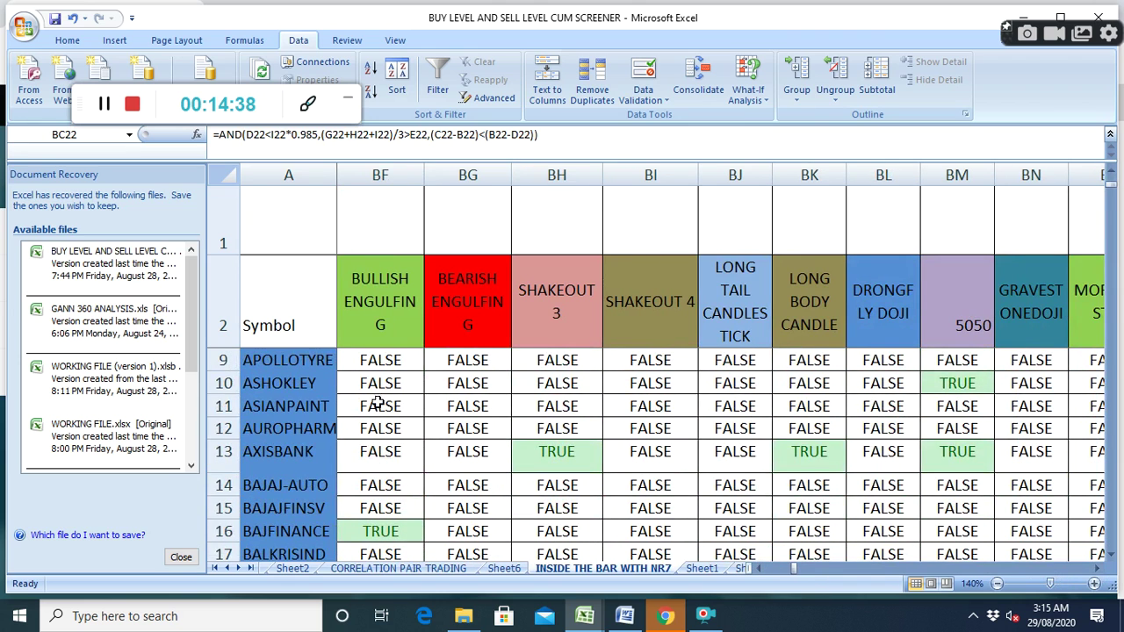
pyautogui.scroll(2, 377, 402)
pyautogui.scroll(-5, 379, 408)
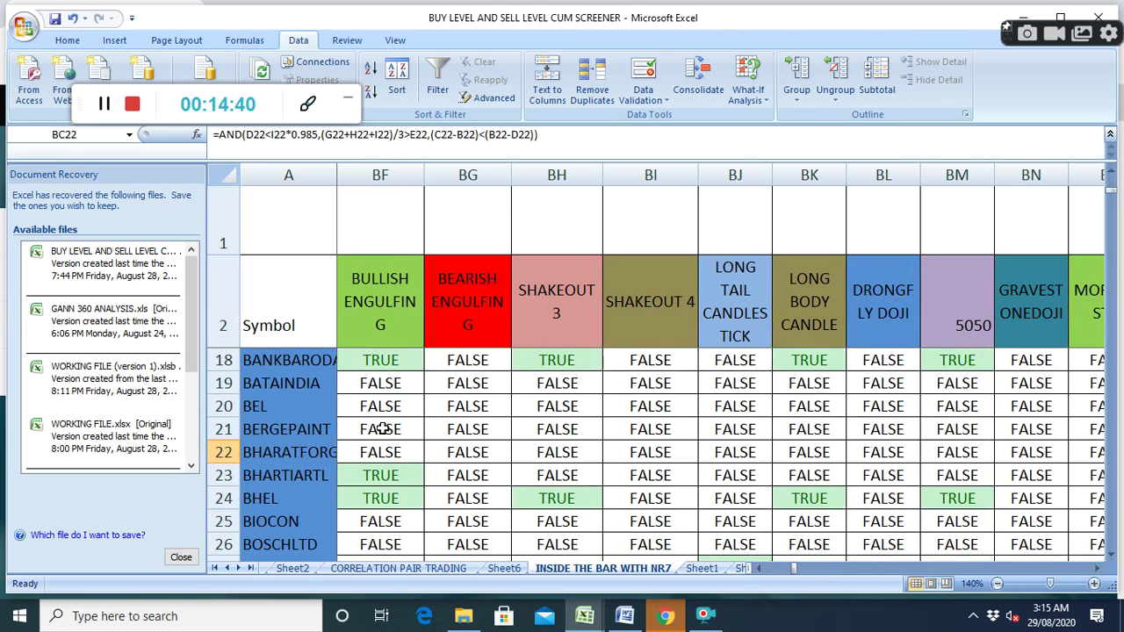
pyautogui.scroll(-10, 383, 428)
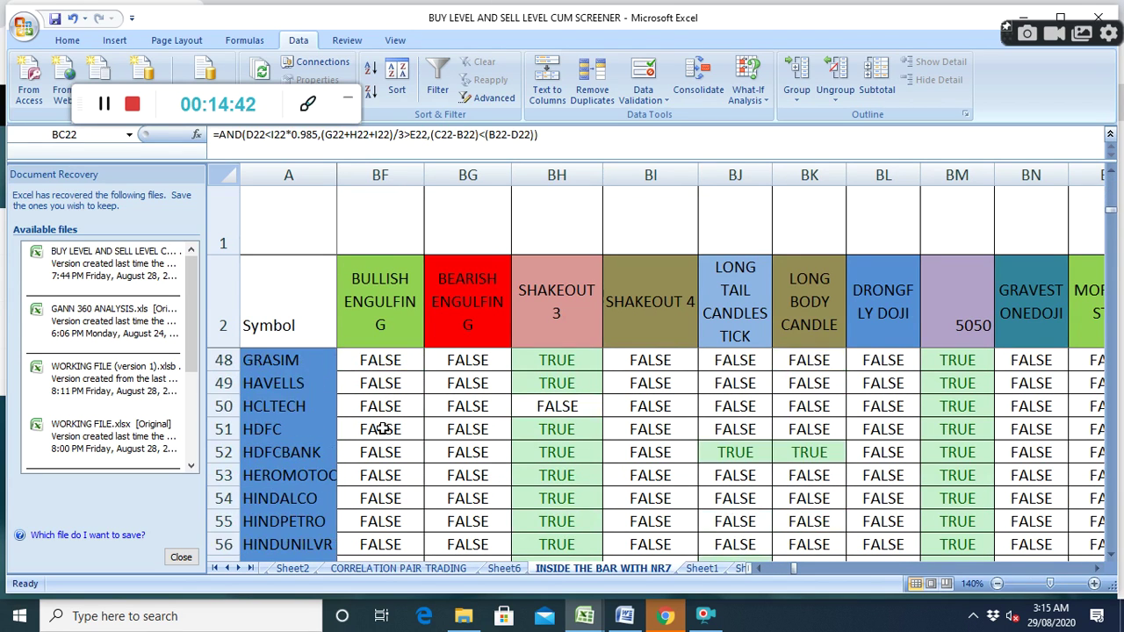
pyautogui.scroll(-20, 383, 429)
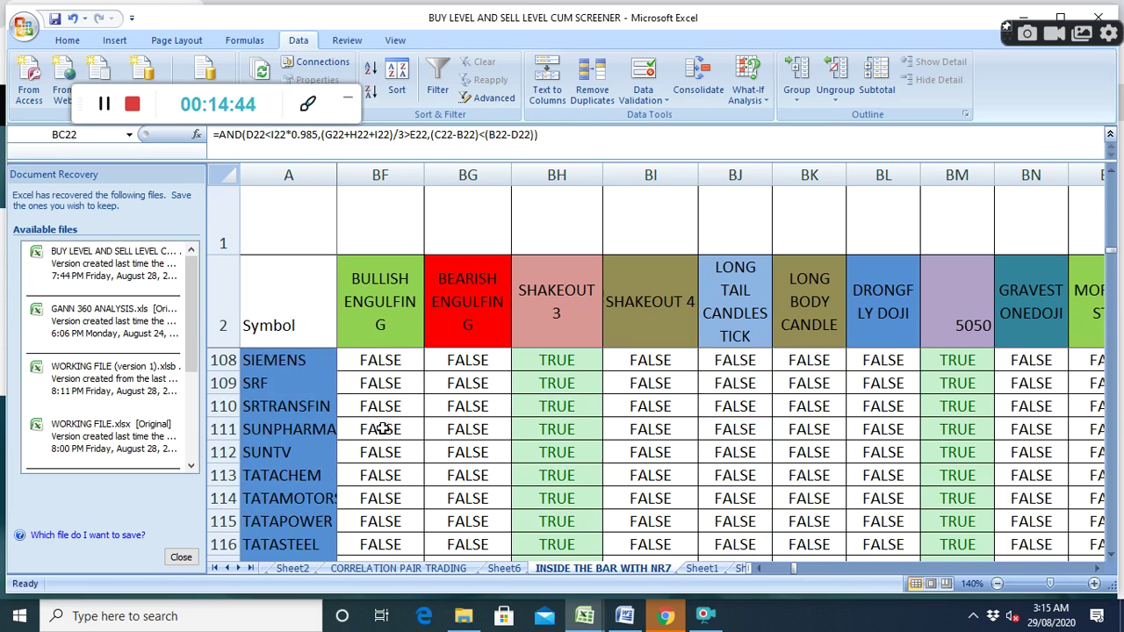
pyautogui.scroll(20, 382, 429)
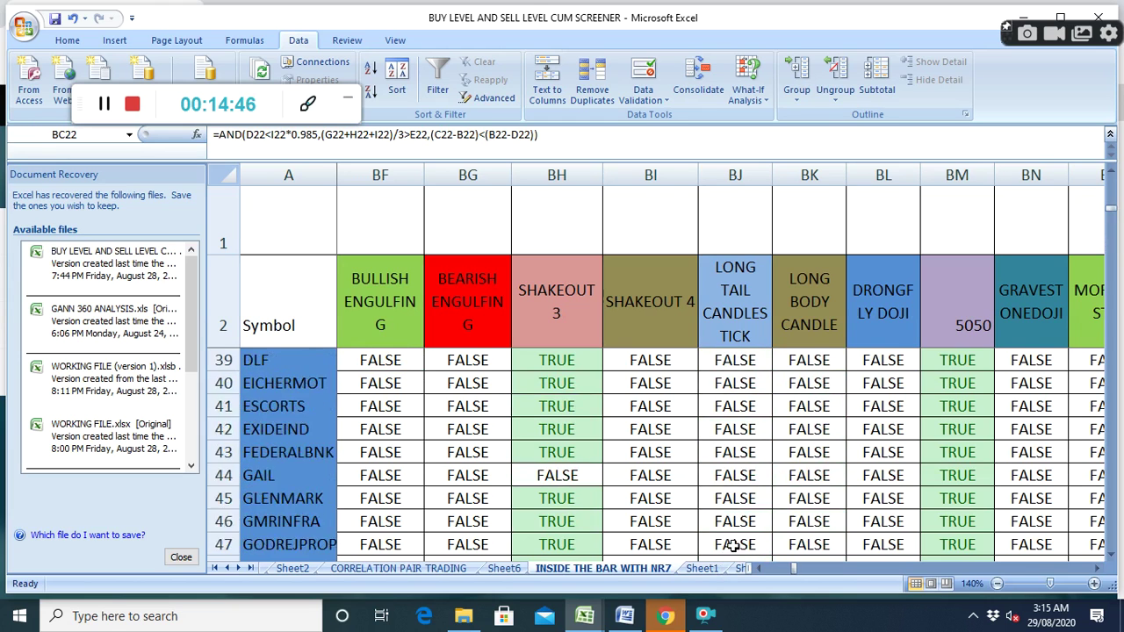
pyautogui.scroll(12, 735, 544)
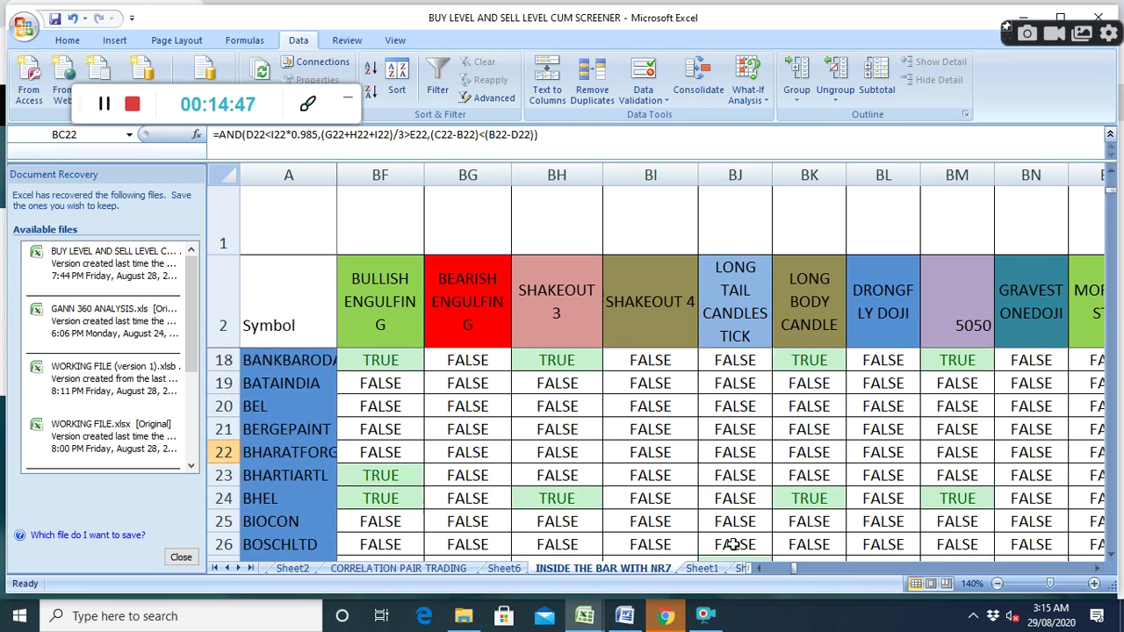
# Inspect the LONG BODY CANDLE formula for AXISBANK.
pyautogui.click(1096, 568)
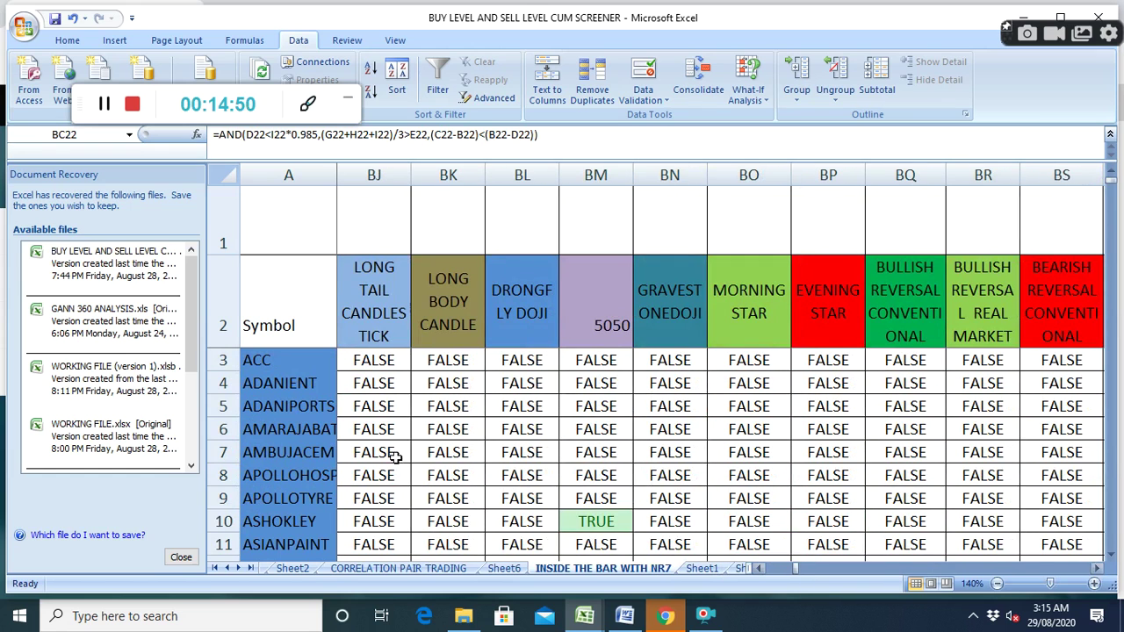
pyautogui.scroll(-2, 394, 457)
pyautogui.click(449, 460)
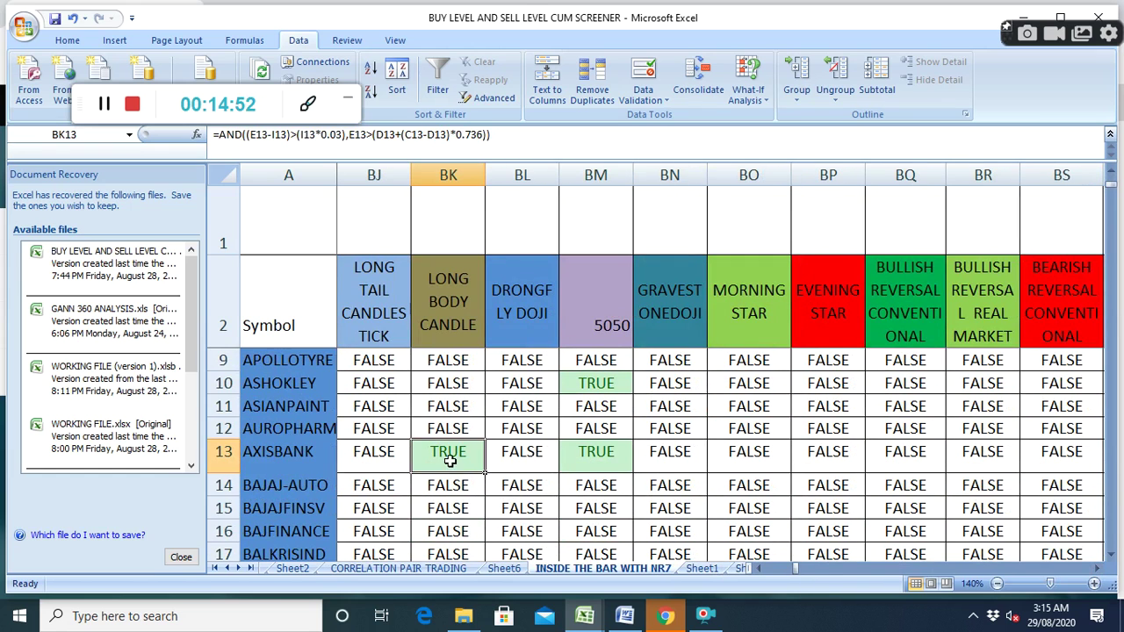
# Inspect the LONG BODY CANDLE formula for BANKBARODA and the LONG TAIL CANDLESTICK formula for BPCL.
pyautogui.scroll(-2, 446, 497)
pyautogui.click(447, 431)
pyautogui.scroll(-2, 444, 443)
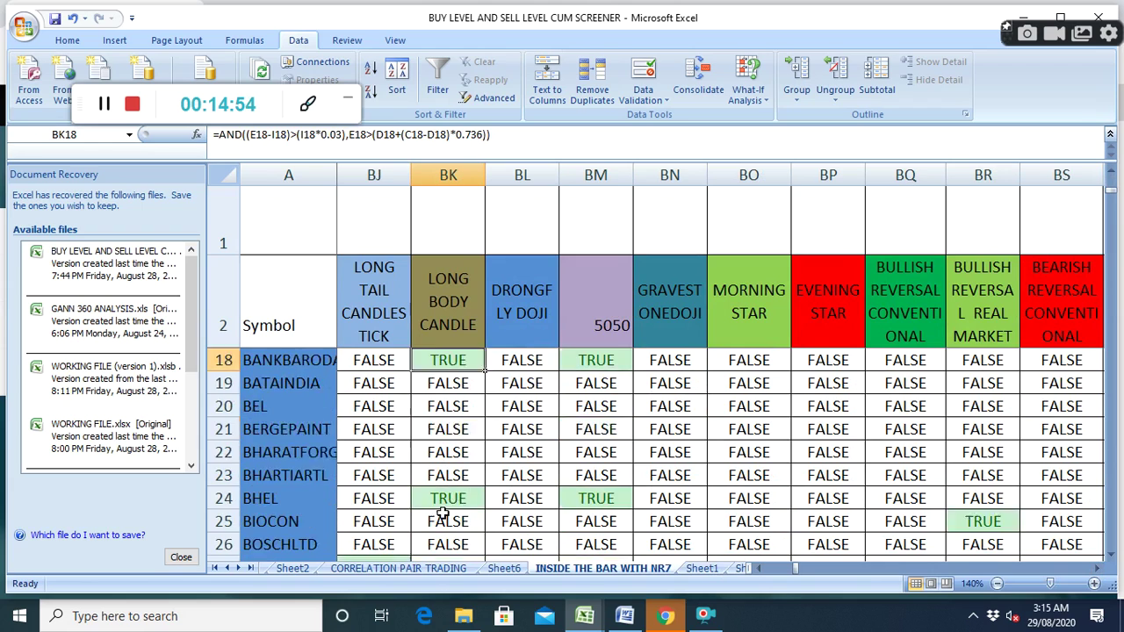
pyautogui.click(381, 498)
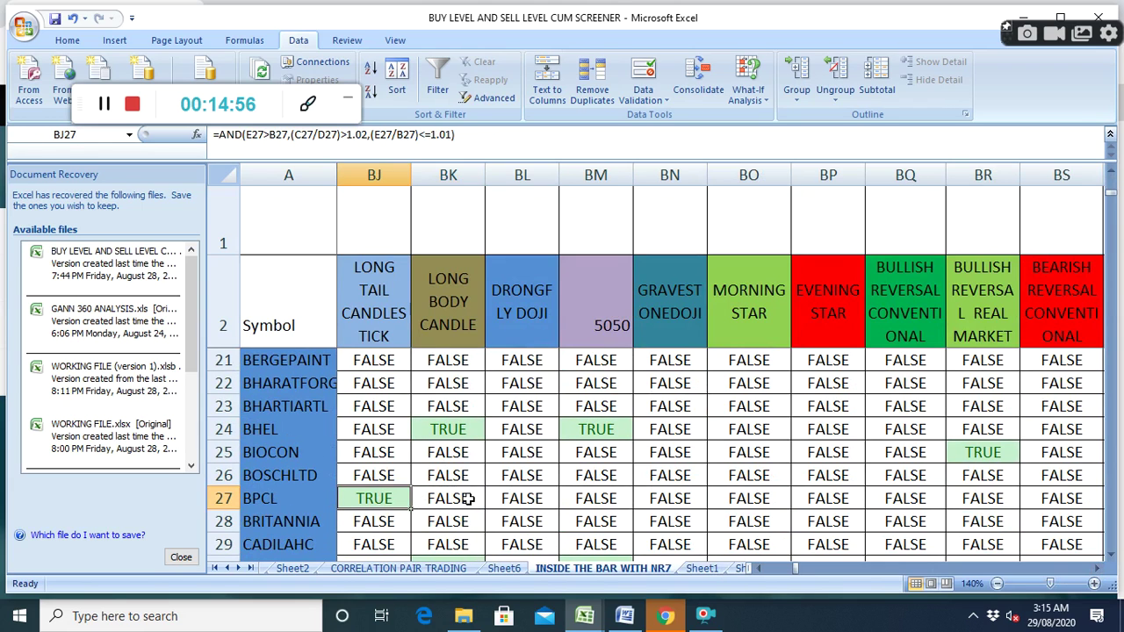
# Inspect the BULLISH REVERSAL REAL MARKET formula for BIOCON and the KICKERS SIGNAL formulas for BANKBARODA and BHEL.
pyautogui.scroll(-3, 468, 497)
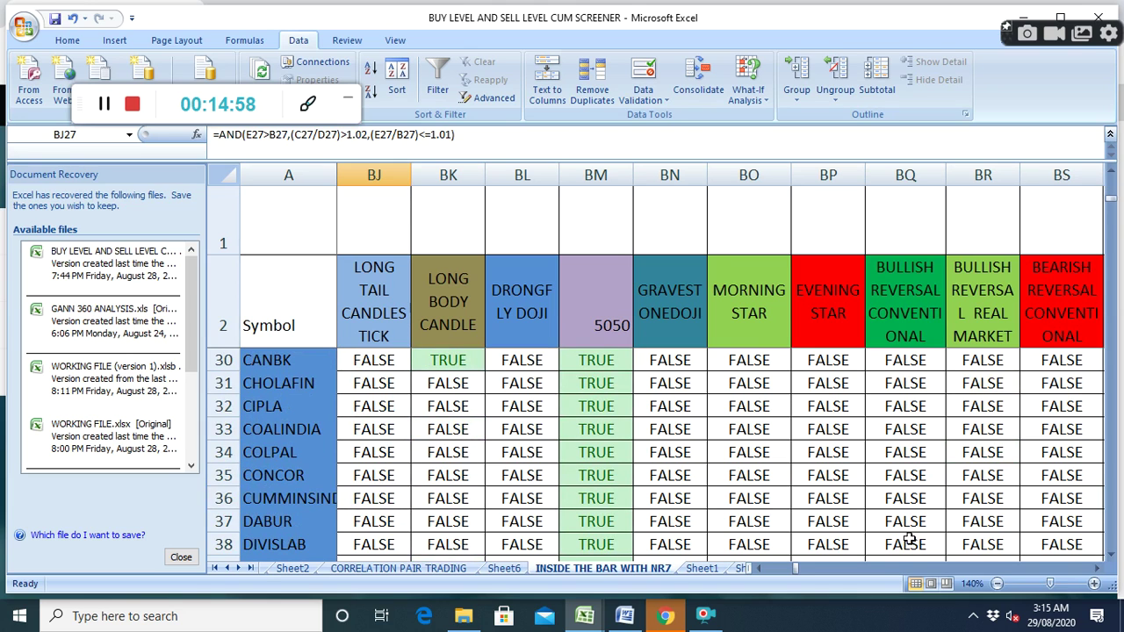
pyautogui.click(1097, 569)
pyautogui.doubleClick(1096, 568)
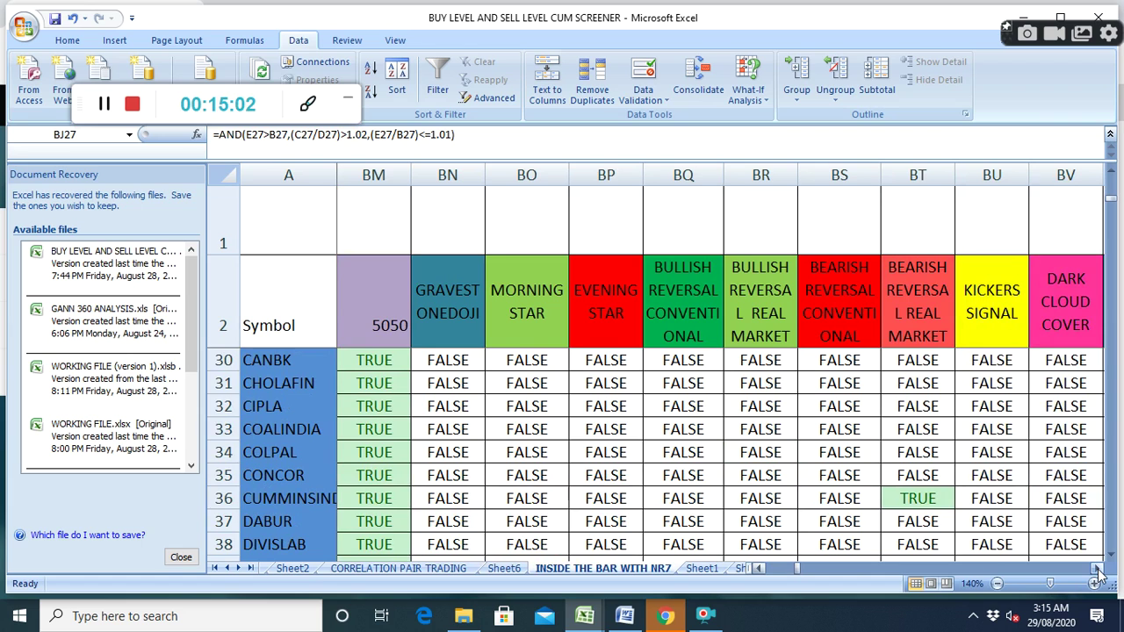
pyautogui.click(1097, 569)
pyautogui.scroll(6, 684, 531)
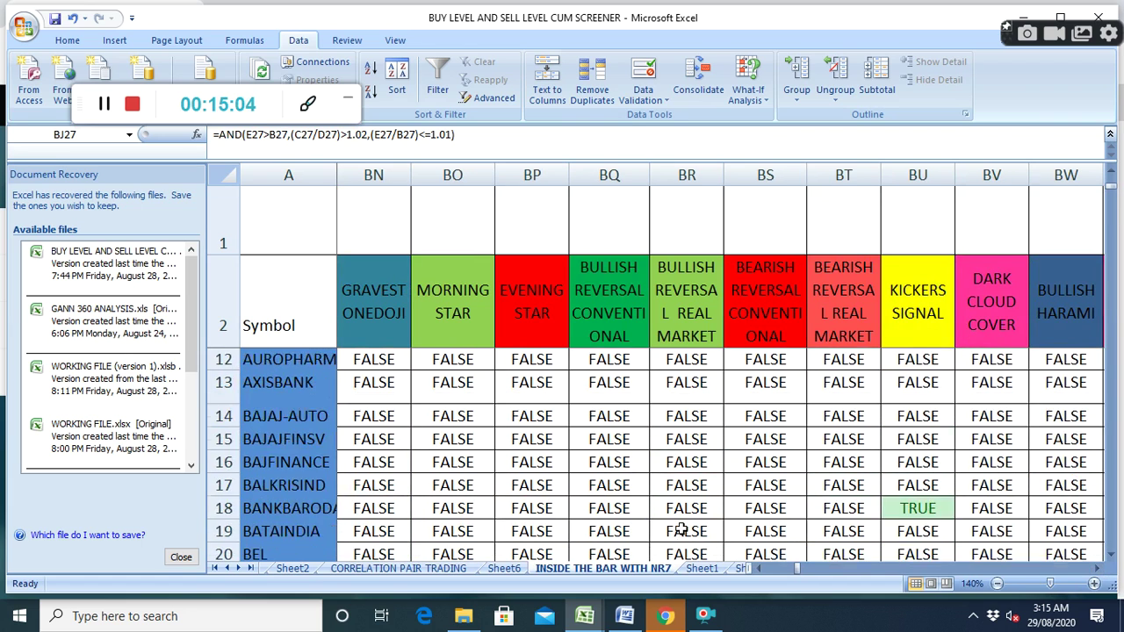
pyautogui.scroll(-2, 683, 530)
pyautogui.click(687, 524)
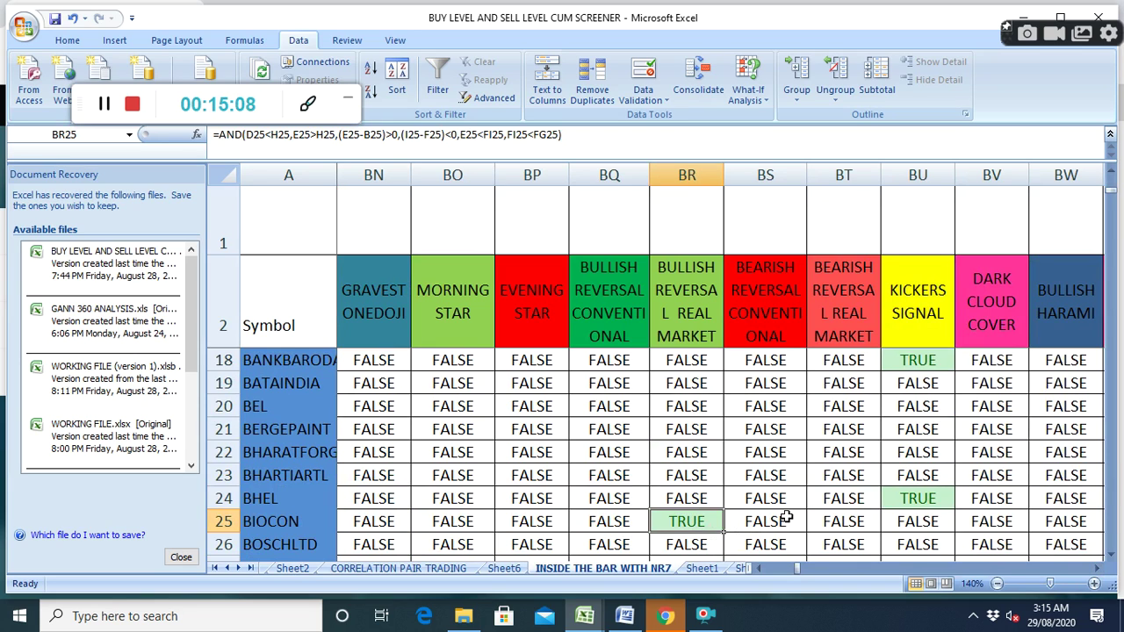
pyautogui.click(927, 369)
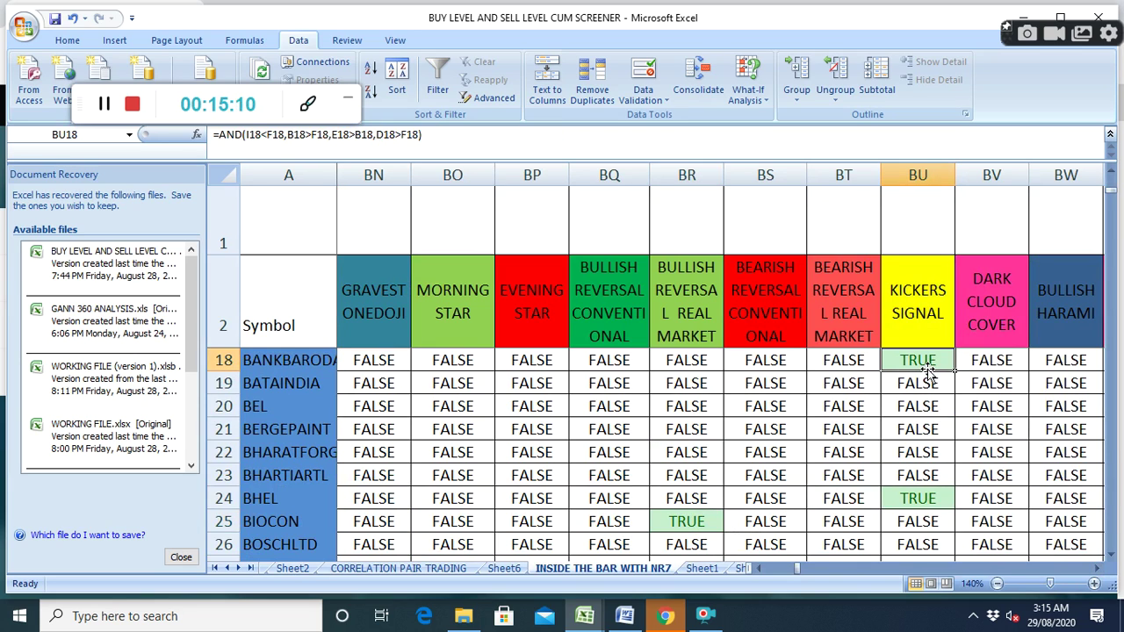
pyautogui.click(925, 500)
# Inspect the BEARISH REVERSAL REAL MARKET formulas for CUMMINSIND and EICHERMOT, and the KICKERS SIGNAL formula for GRASIM.
pyautogui.scroll(-5, 785, 539)
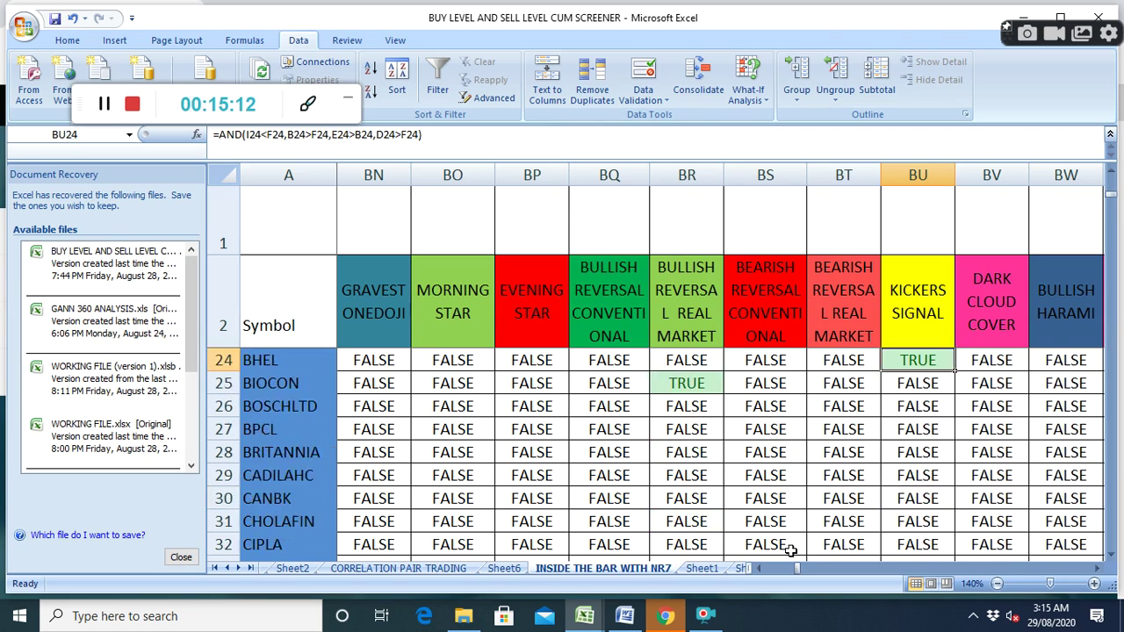
pyautogui.click(856, 439)
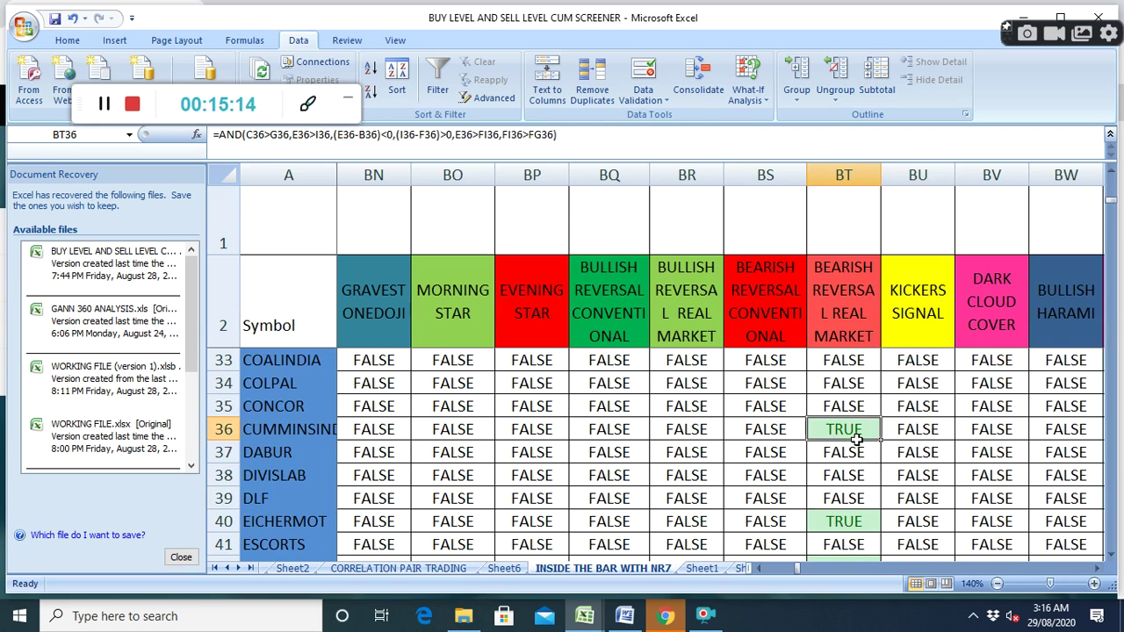
pyautogui.click(858, 522)
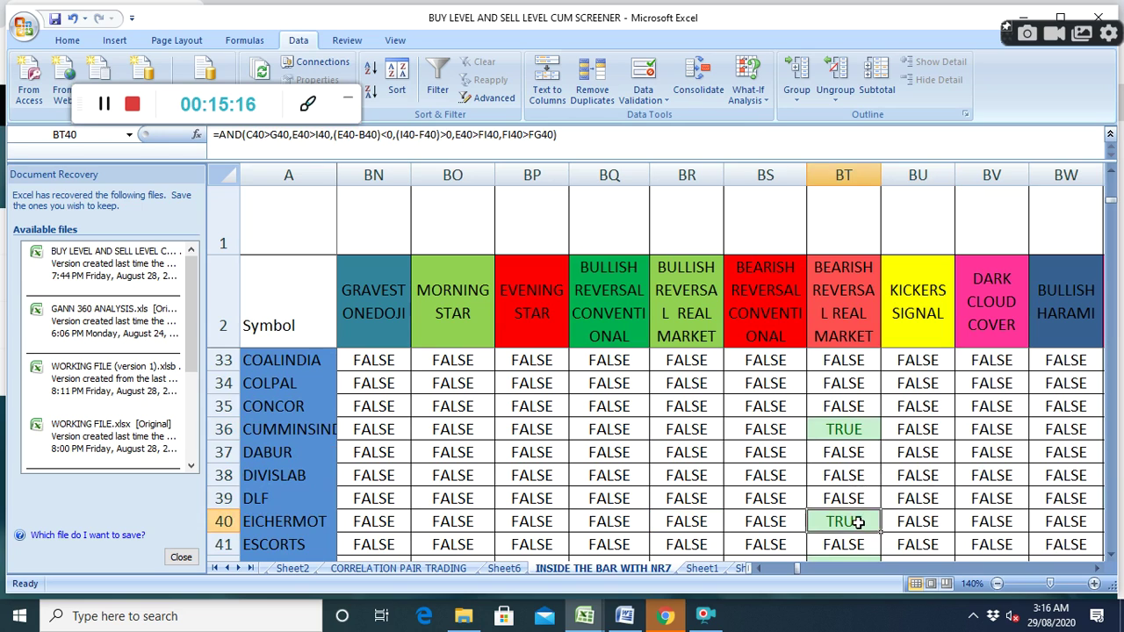
pyautogui.scroll(-3, 725, 524)
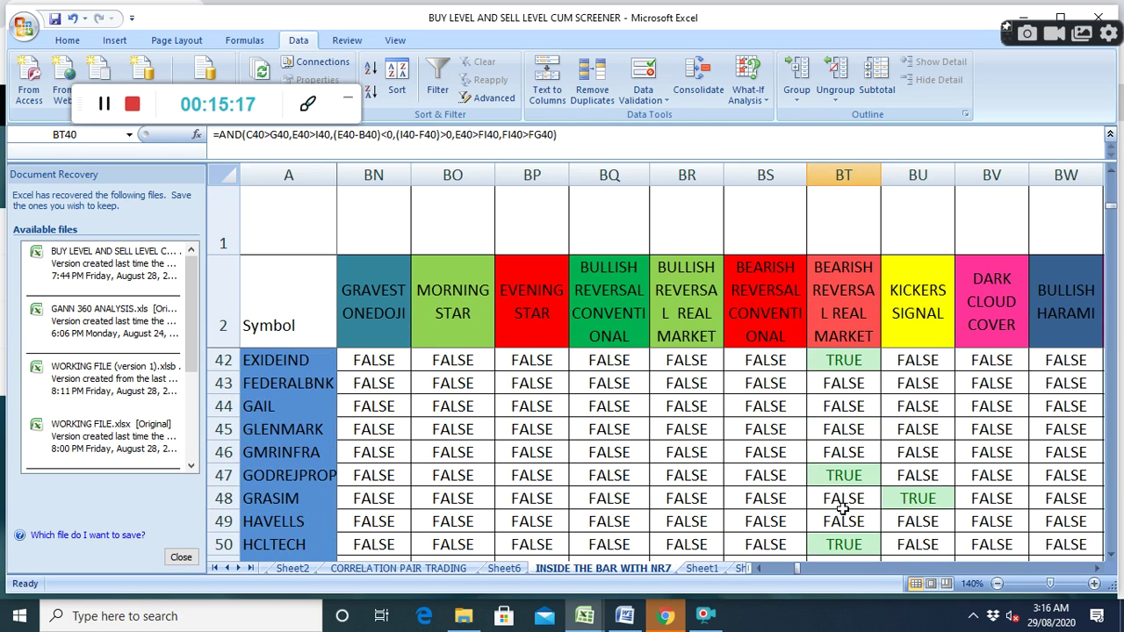
pyautogui.click(918, 500)
# Inspect the BEARISH REVERSAL REAL MARKET formulas for HCLTECH and HINDUNILVR, and the KICKERS SIGNAL formulas for HDFCBANK and IBULHSGFIN.
pyautogui.scroll(-1, 768, 536)
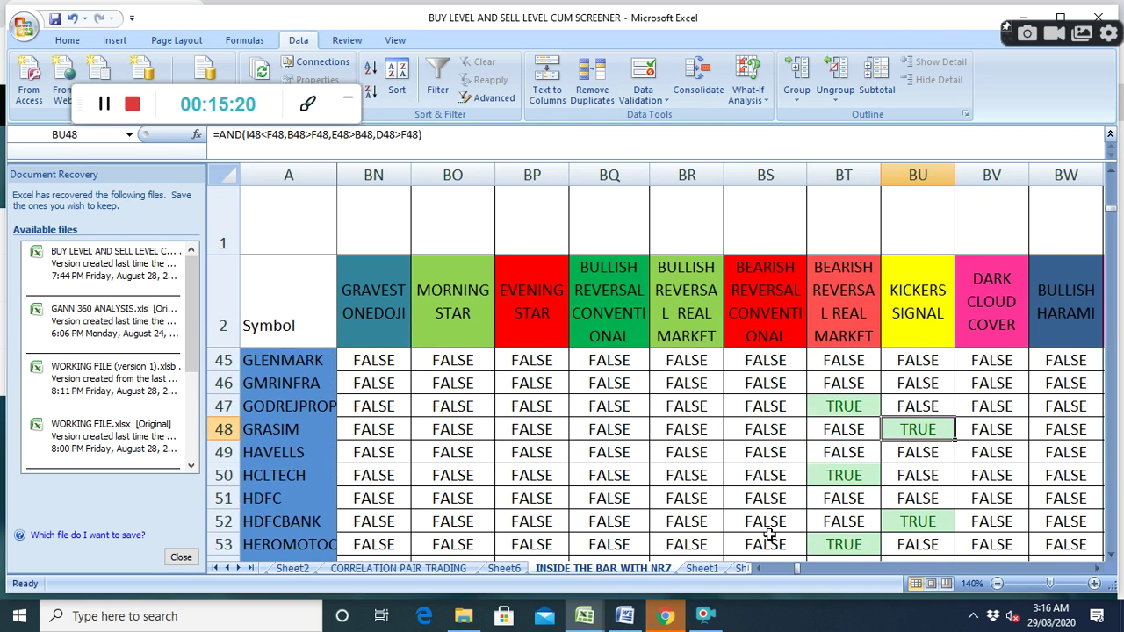
pyautogui.click(856, 475)
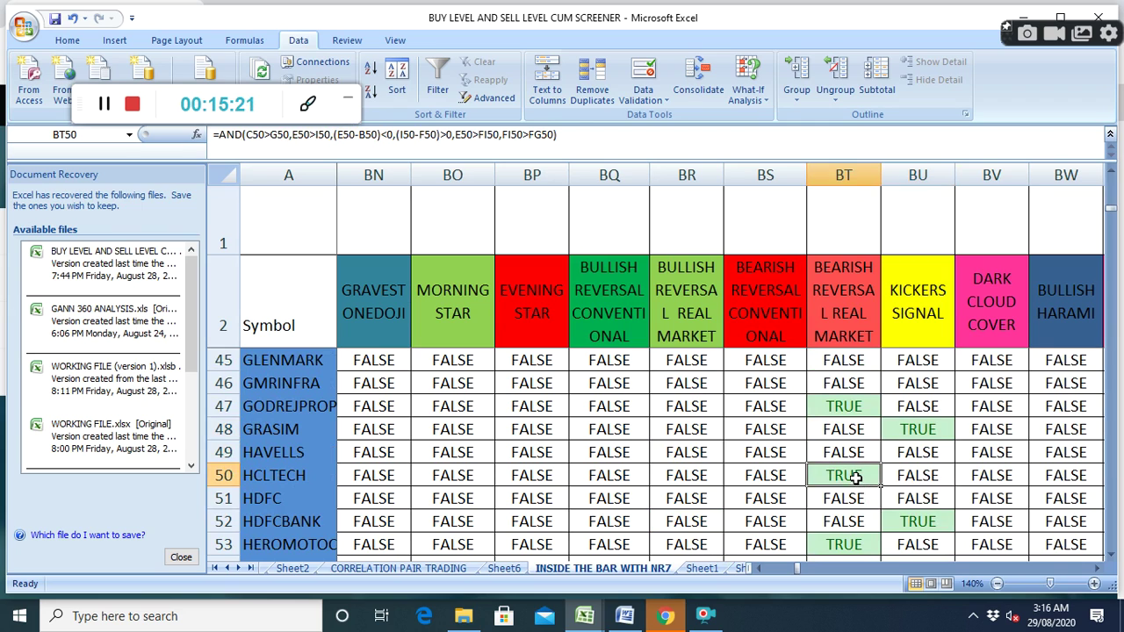
pyautogui.click(926, 524)
pyautogui.scroll(-2, 785, 543)
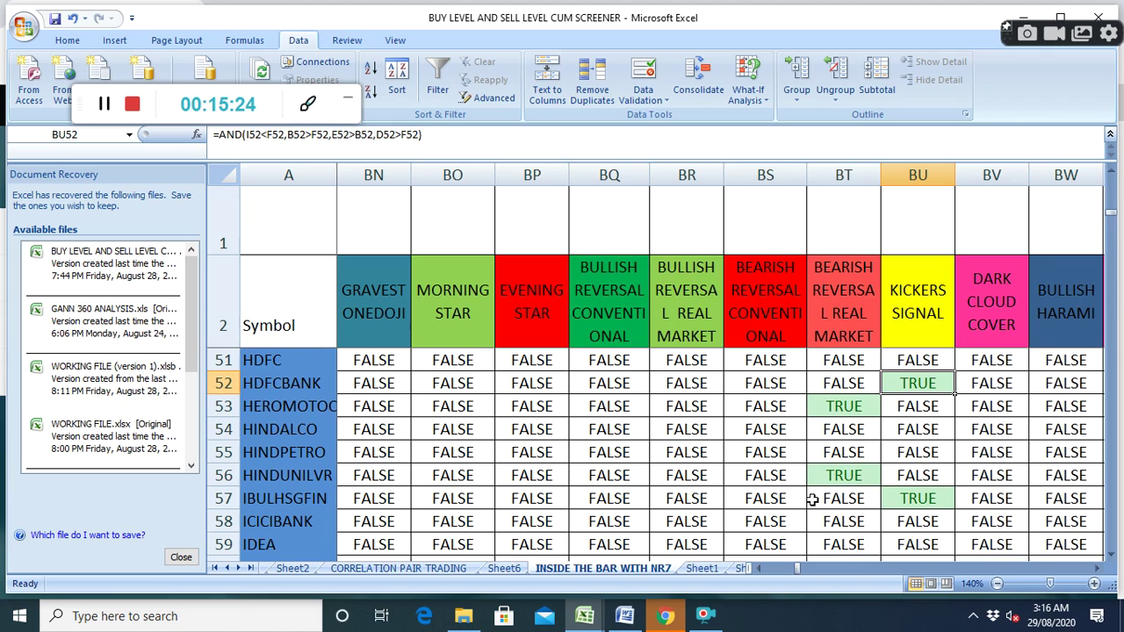
pyautogui.click(835, 475)
pyautogui.click(918, 500)
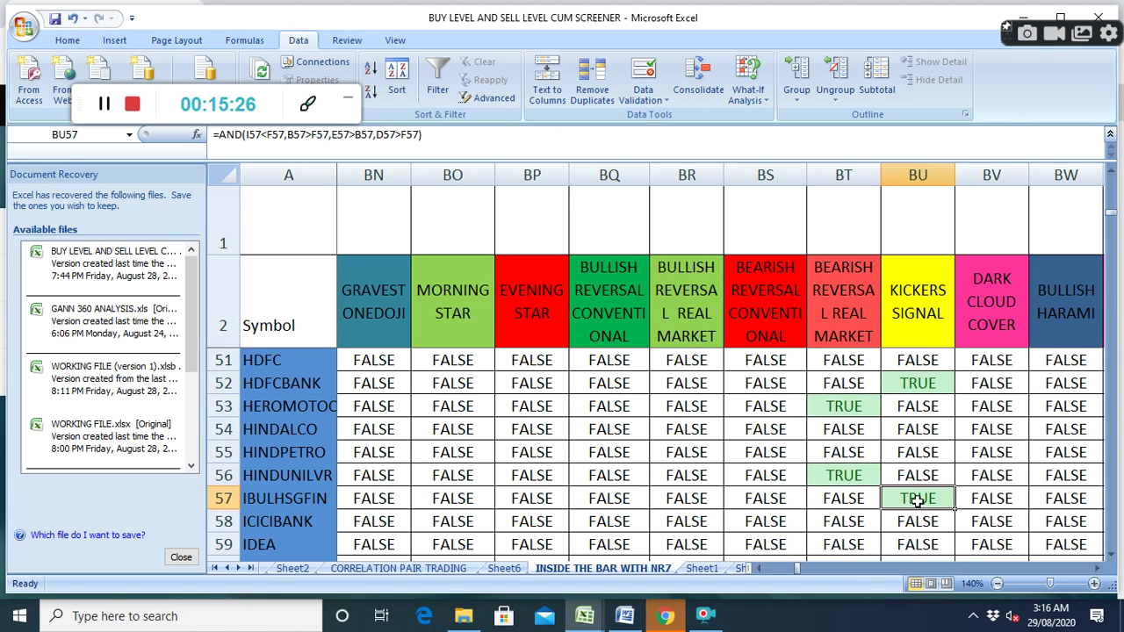
# Inspect the BEARISH HARAMI formula for M&M and the TRIANGULAR PATTERN BREAKOUT 1 formulas for LICHSGFIN and IDFCFIRSTB.
pyautogui.click(1096, 568)
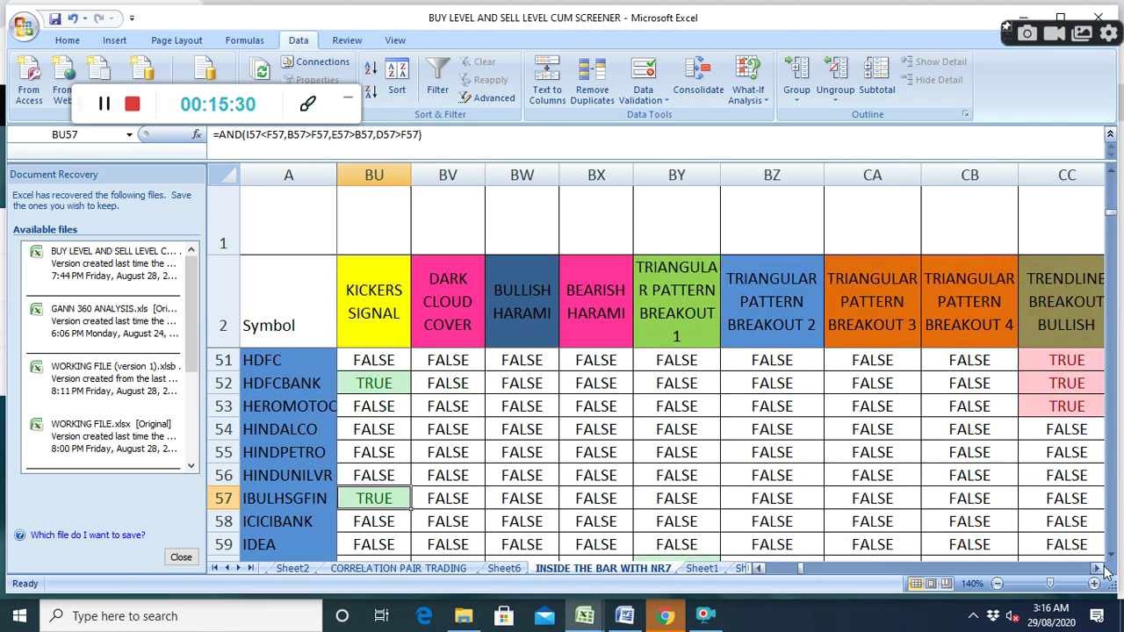
pyautogui.scroll(-2, 572, 494)
pyautogui.scroll(-5, 573, 494)
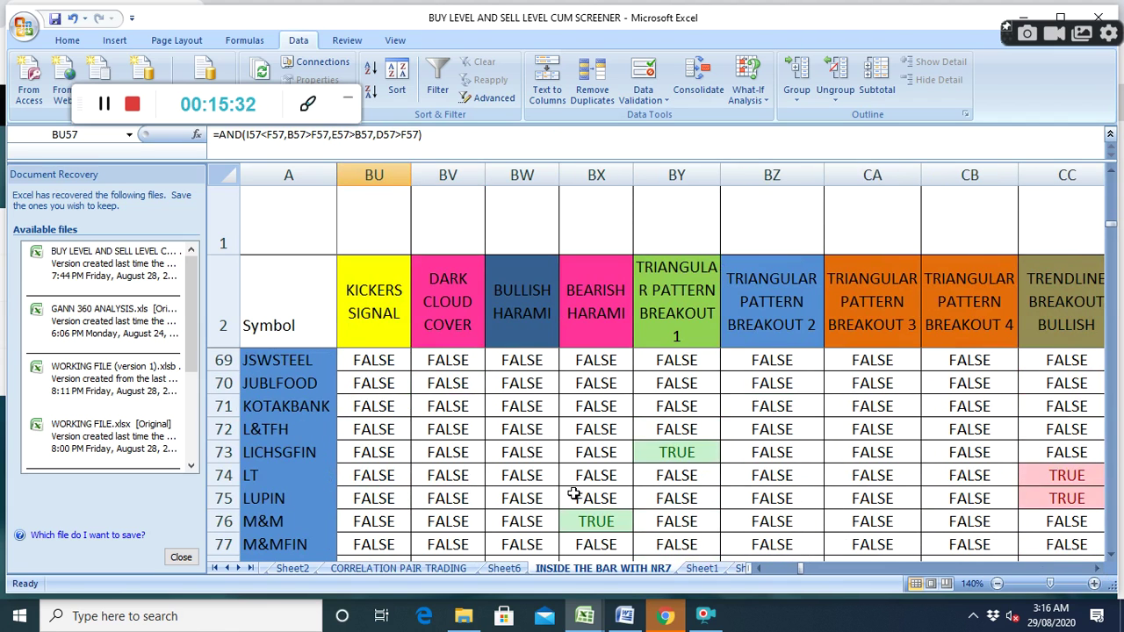
pyautogui.click(605, 453)
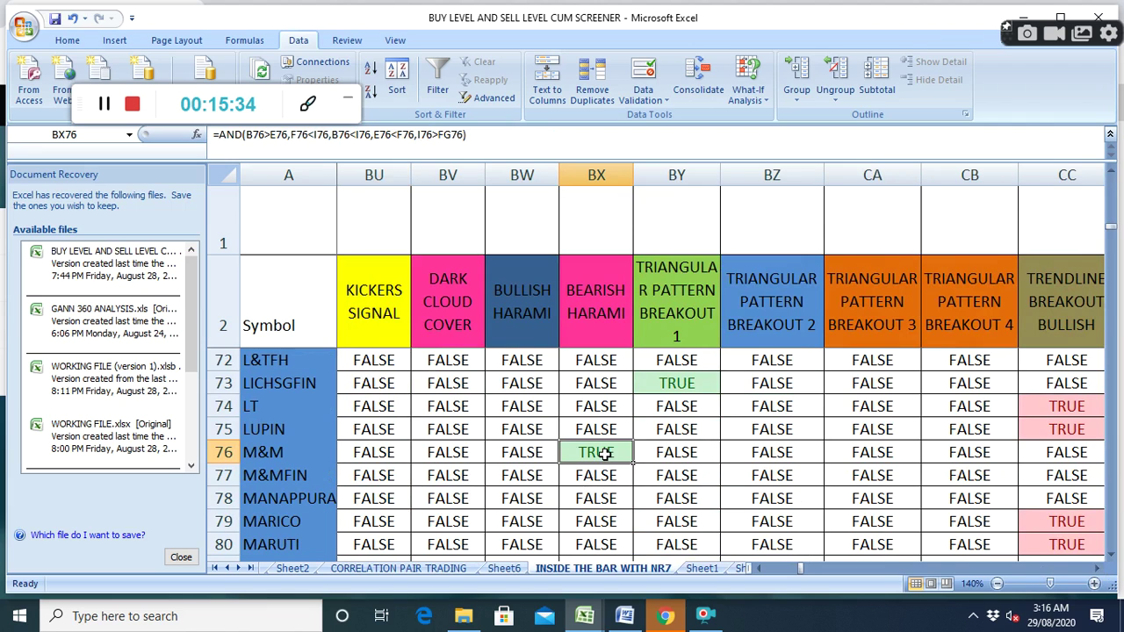
pyautogui.click(677, 390)
pyautogui.scroll(4, 670, 409)
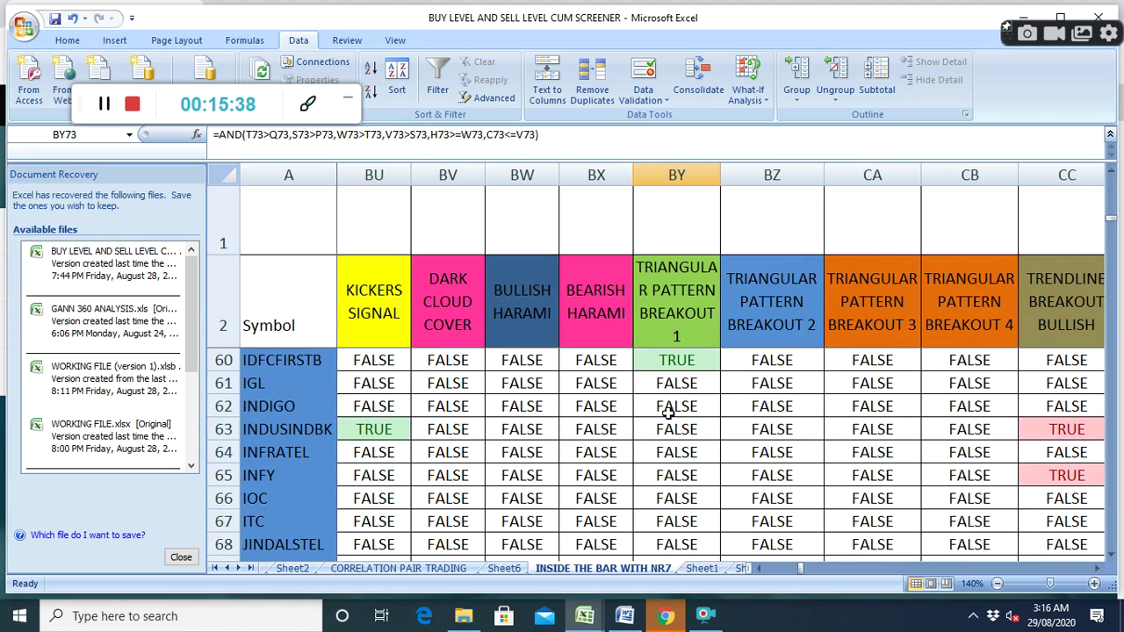
pyautogui.click(677, 362)
# Review the pattern columns from ACC down, rechecking LICHSGFIN's TRIANGULAR PATTERN BREAKOUT 1 formula and inspecting MFSL's BEARISH HARAMI formula.
pyautogui.scroll(4, 679, 420)
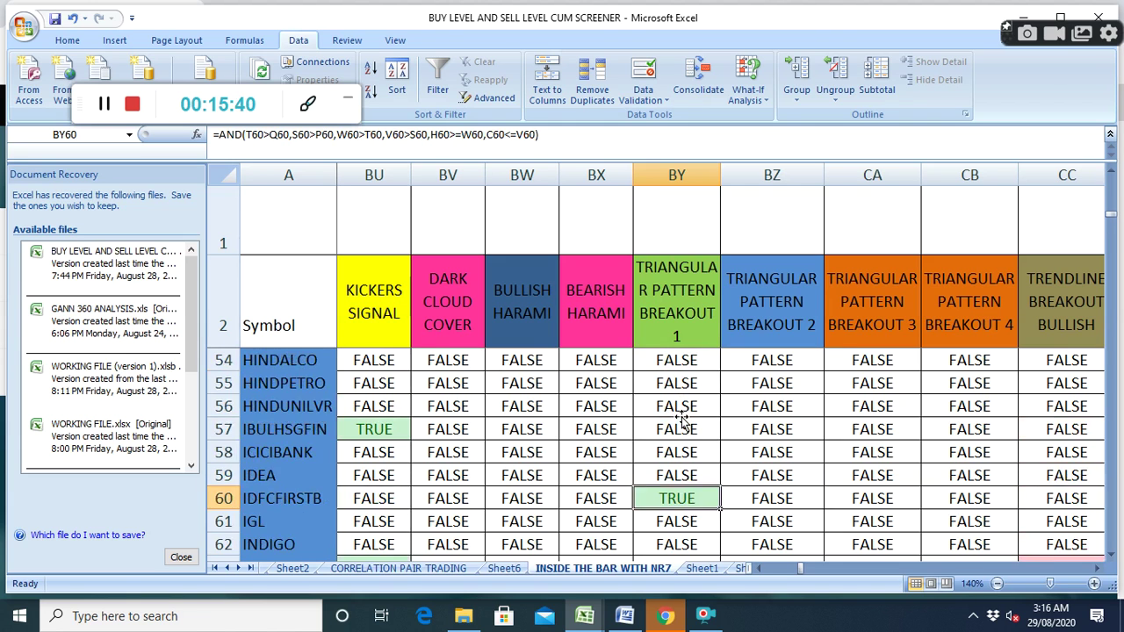
pyautogui.scroll(15, 678, 420)
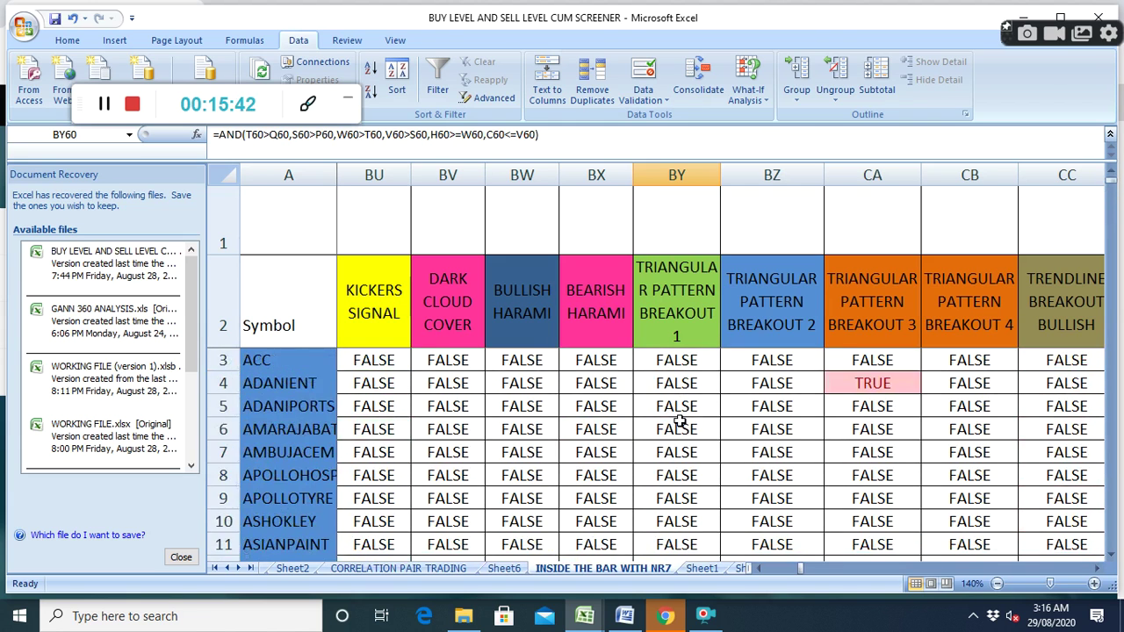
pyautogui.scroll(-6, 678, 420)
pyautogui.scroll(-16, 677, 423)
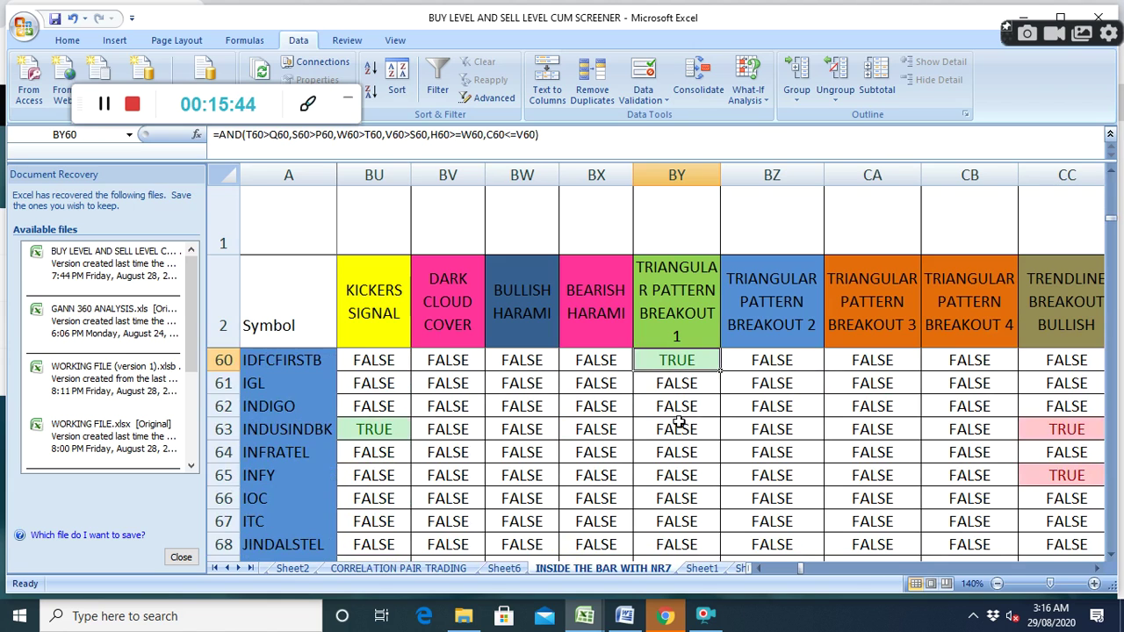
pyautogui.click(676, 448)
pyautogui.scroll(-3, 667, 483)
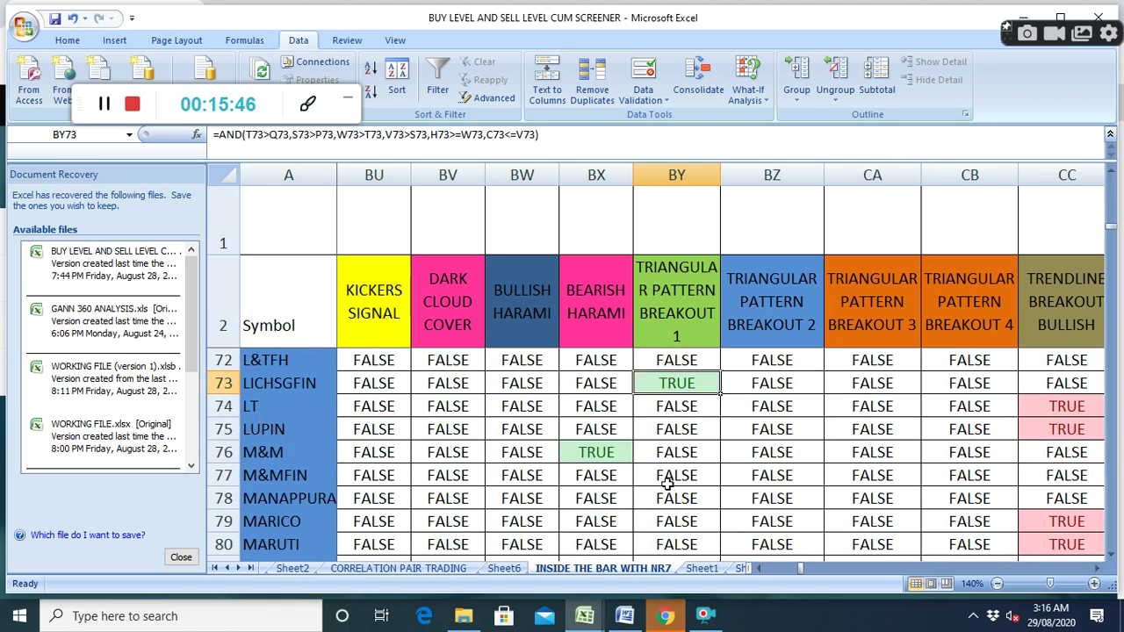
pyautogui.scroll(1, 667, 483)
pyautogui.click(607, 522)
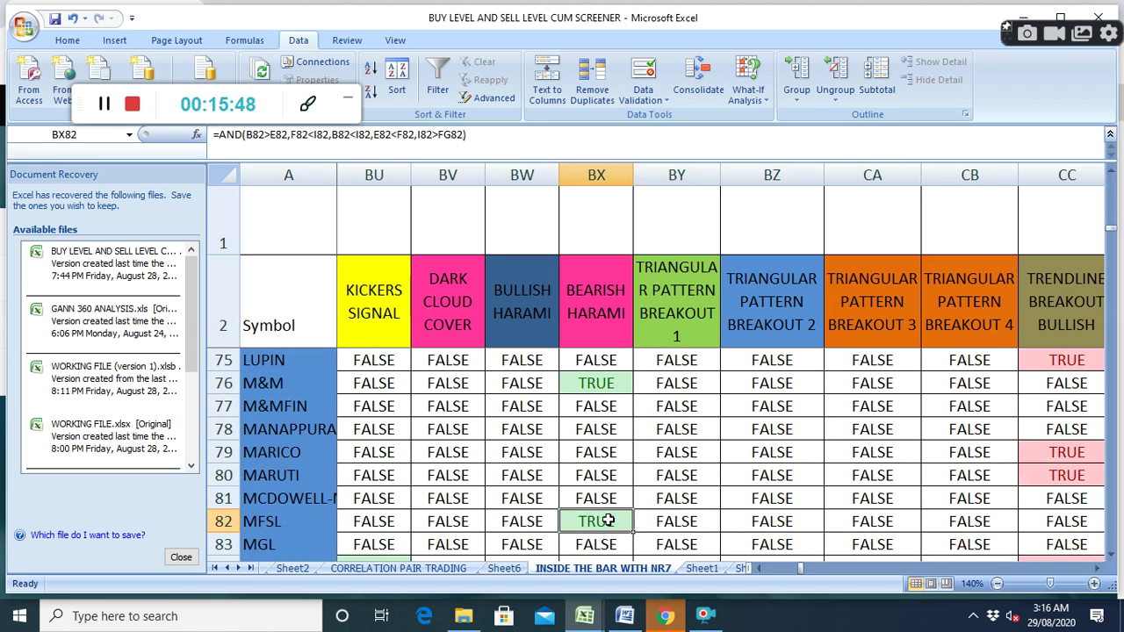
# Inspect the TRIANGULAR PATTERN BREAKOUT 1 formula for SUNTV and the BEARISH HARAMI formula for TVSMOTOR.
pyautogui.scroll(-3, 658, 519)
pyautogui.scroll(-9, 663, 517)
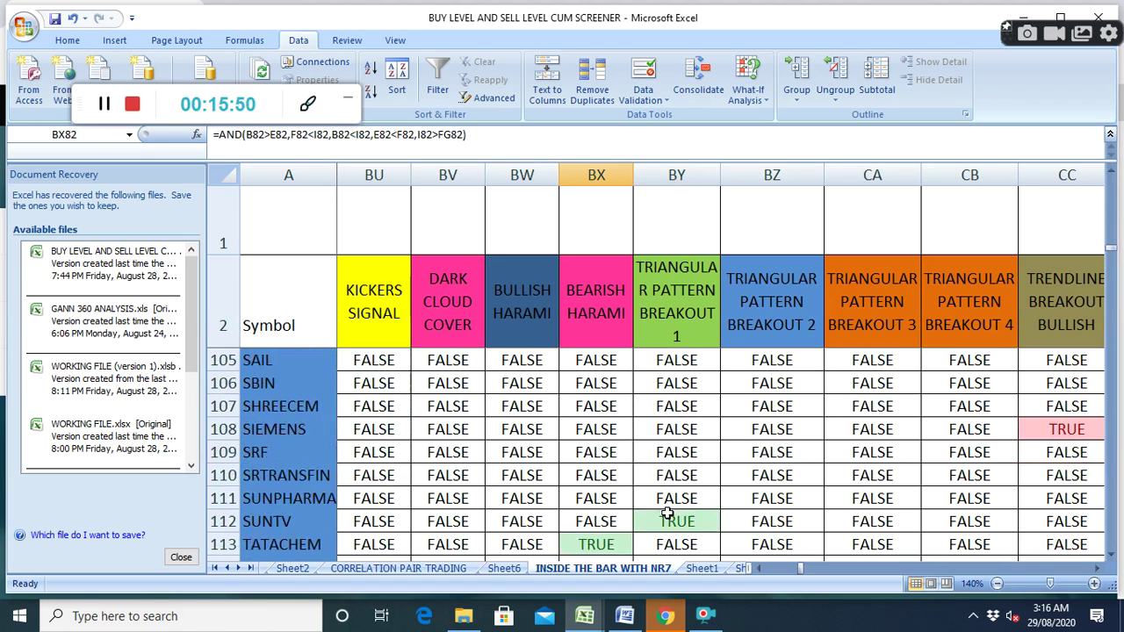
pyautogui.click(695, 384)
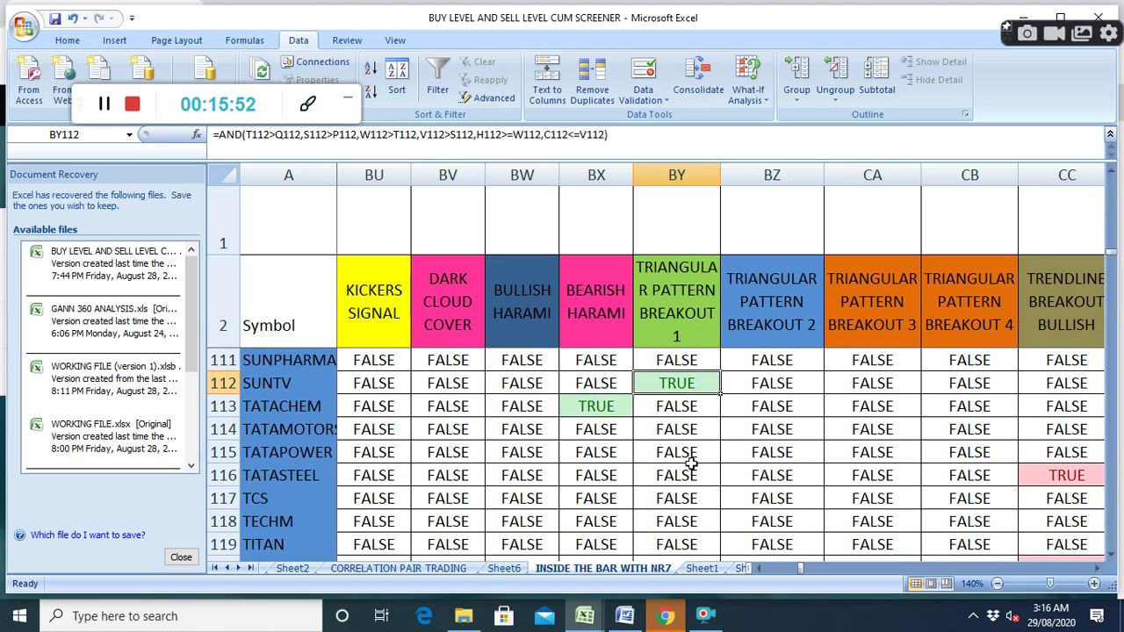
pyautogui.scroll(-2, 691, 493)
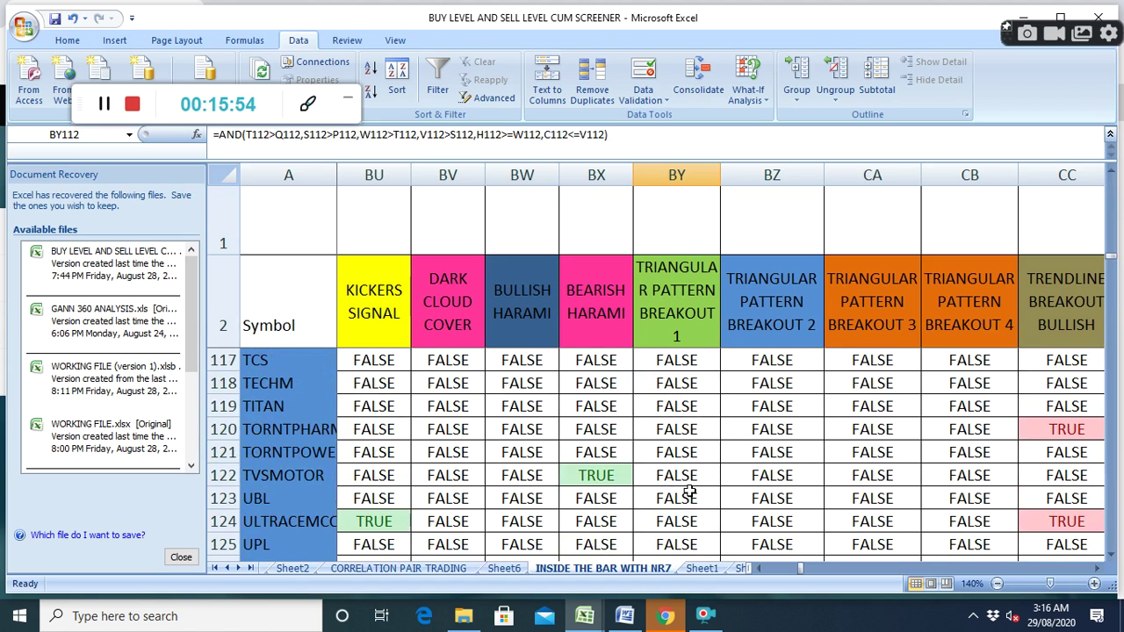
pyautogui.click(603, 477)
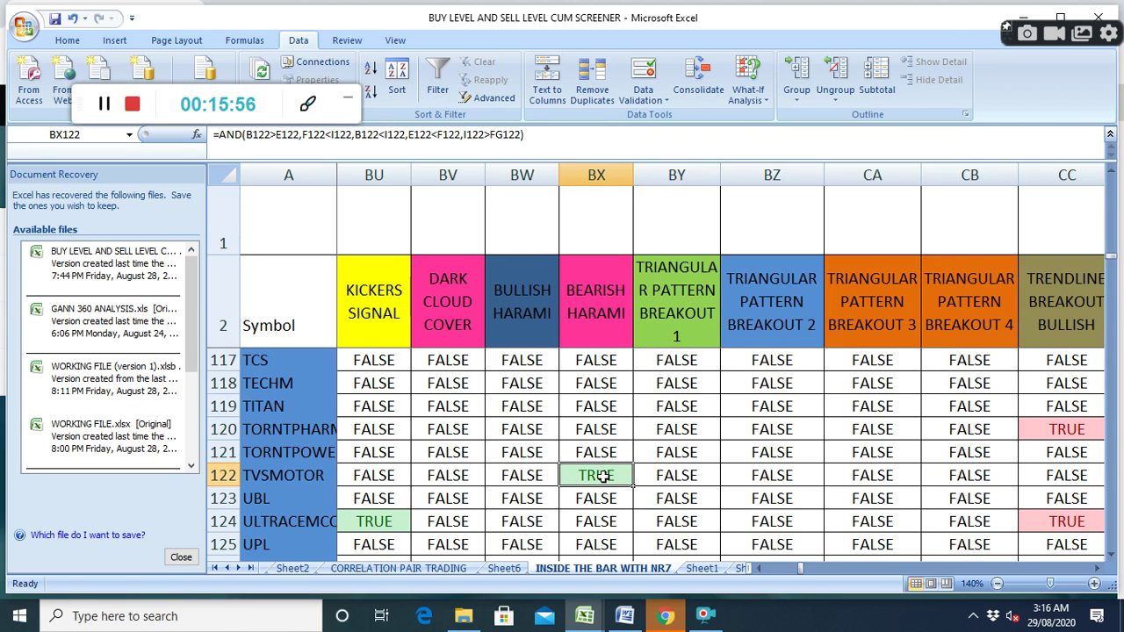
# Inspect the KICKERS SIGNAL formula for ULTRACEMCO and the BEARISH HARAMI formula for WIPRO.
pyautogui.click(389, 521)
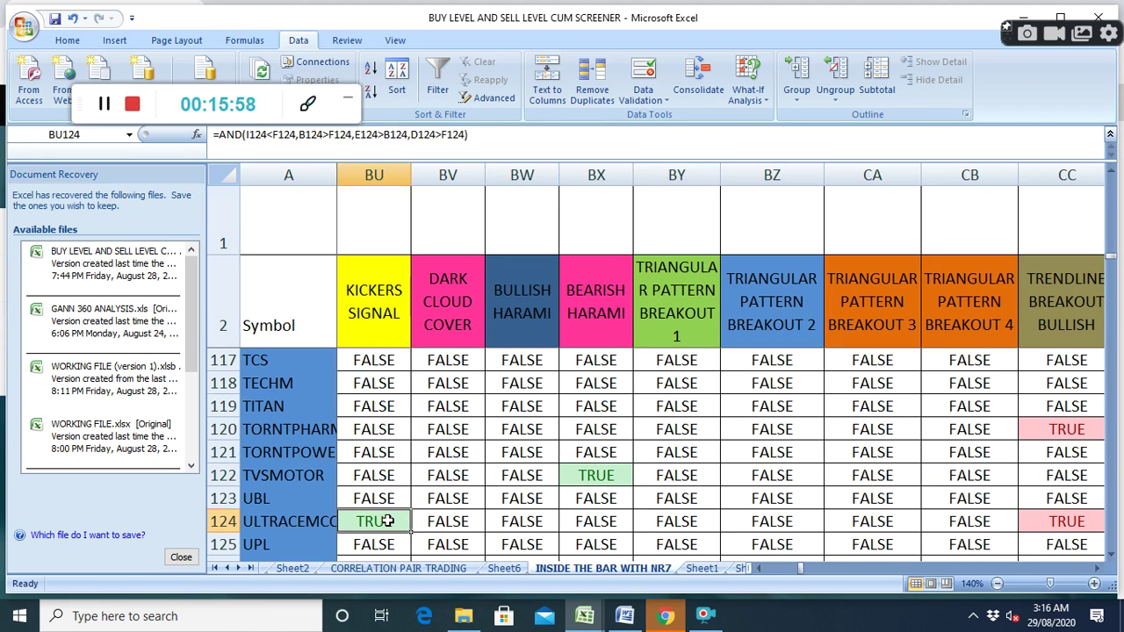
pyautogui.scroll(-2, 579, 511)
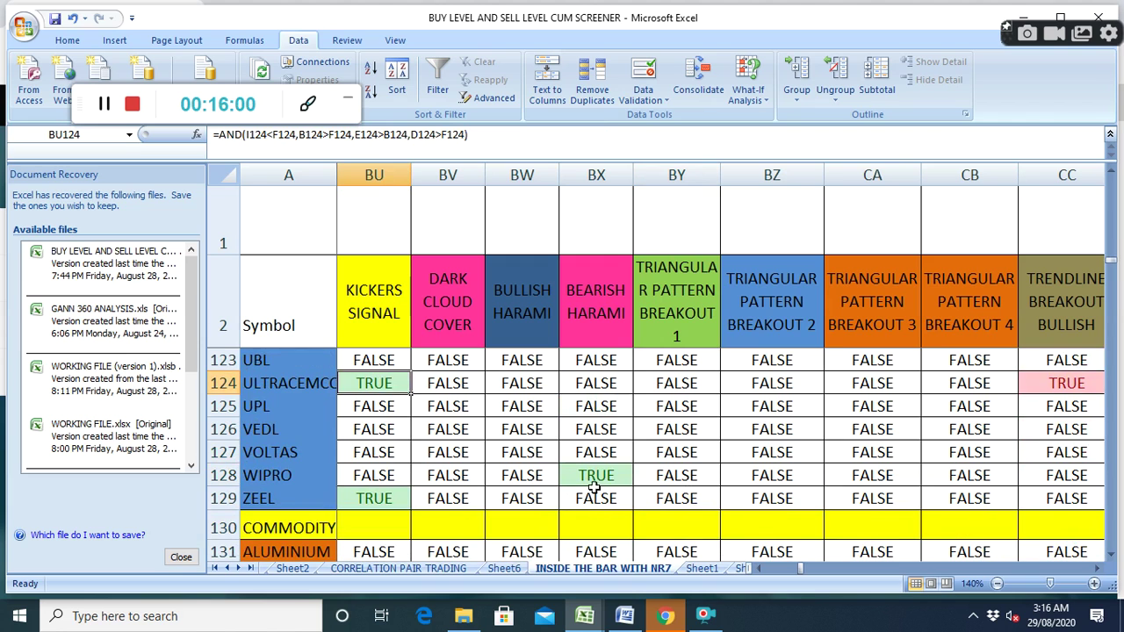
pyautogui.click(595, 479)
# Inspect the TRENDLINE BREAKOUT BULLISH formulas for AXISBANK, BAJAJFINSV, BAJFINANCE and BANKBARODA.
pyautogui.scroll(12, 741, 482)
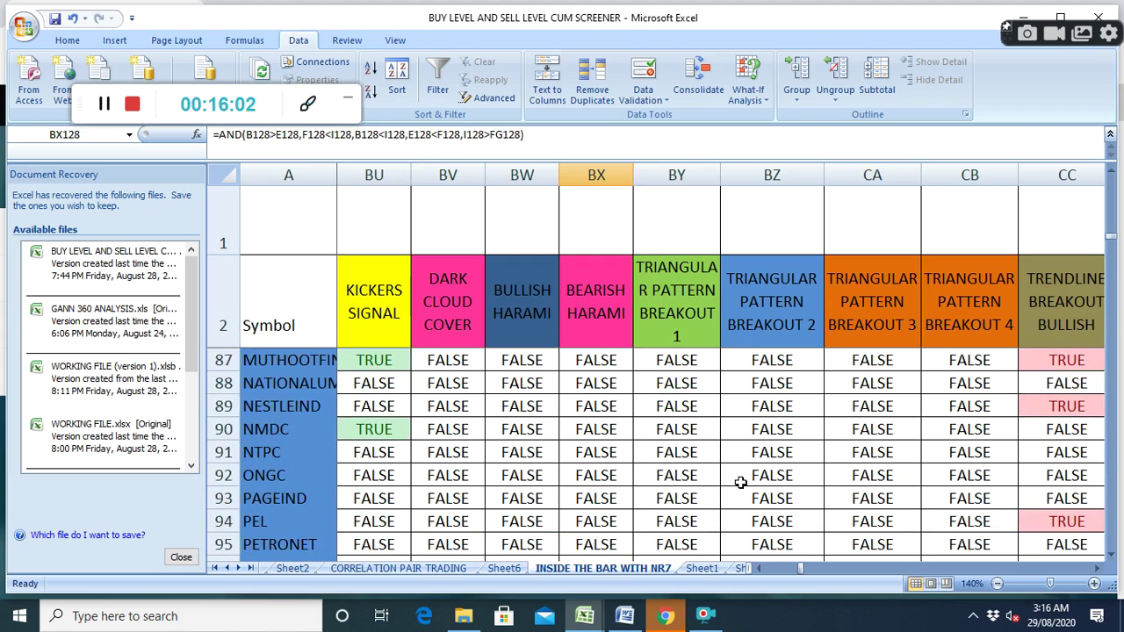
pyautogui.scroll(20, 740, 482)
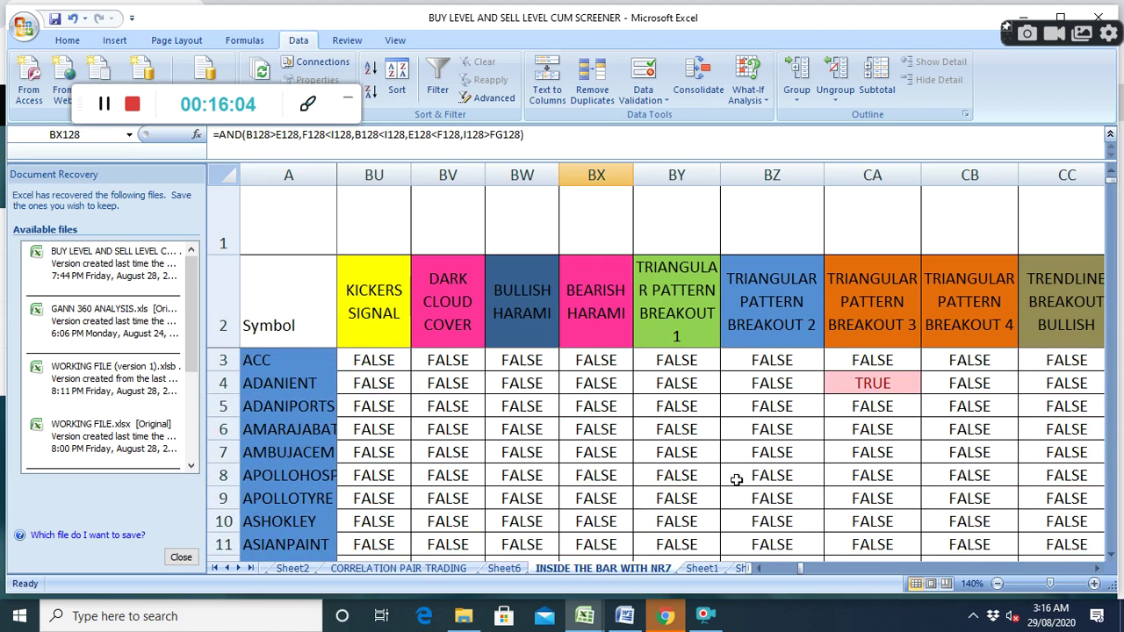
pyautogui.click(1094, 568)
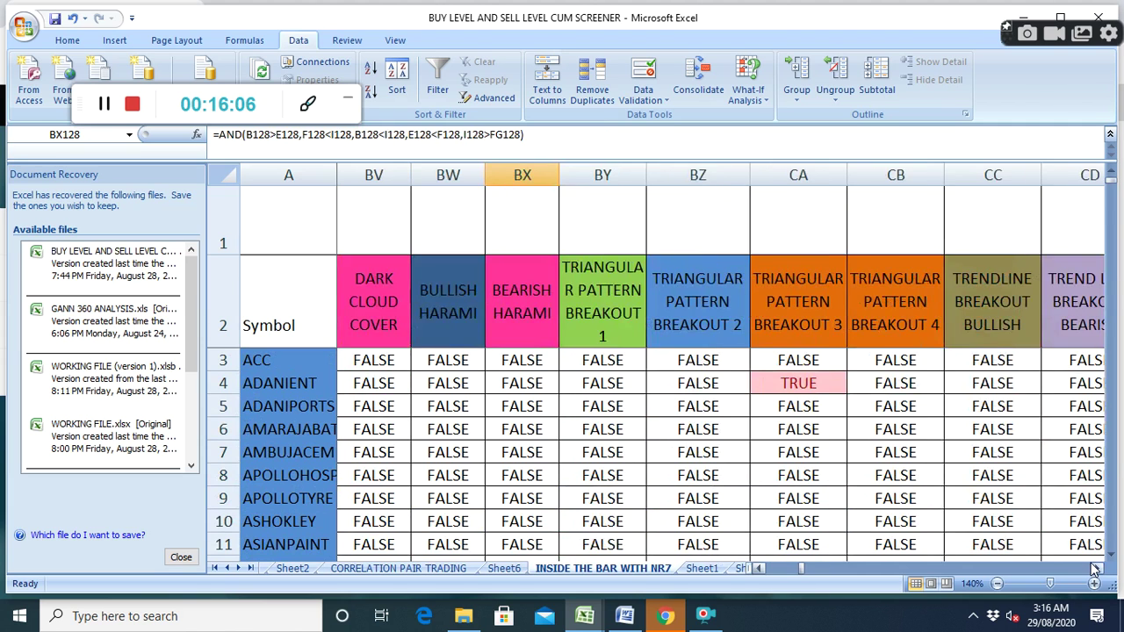
pyautogui.click(1093, 568)
pyautogui.click(1094, 568)
pyautogui.click(1094, 568)
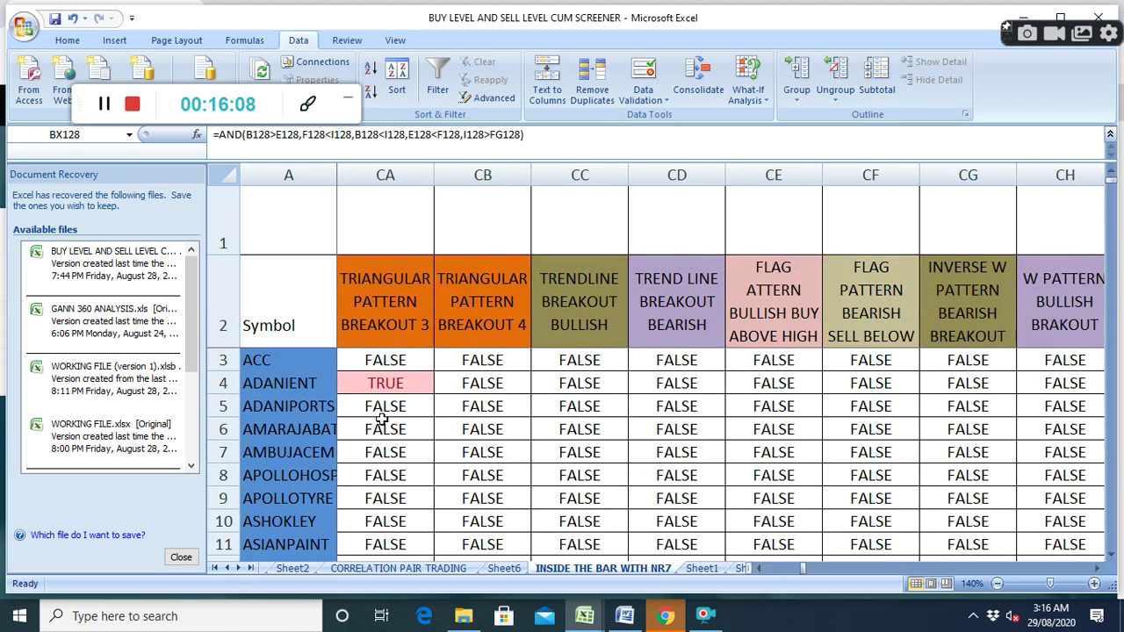
pyautogui.scroll(-2, 440, 434)
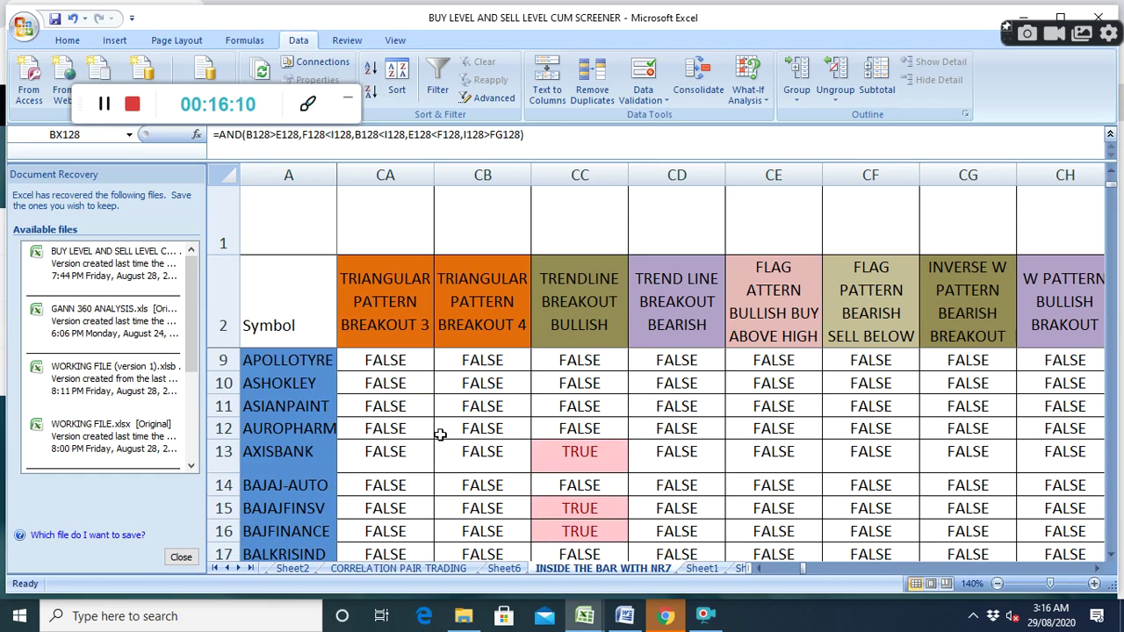
pyautogui.click(595, 452)
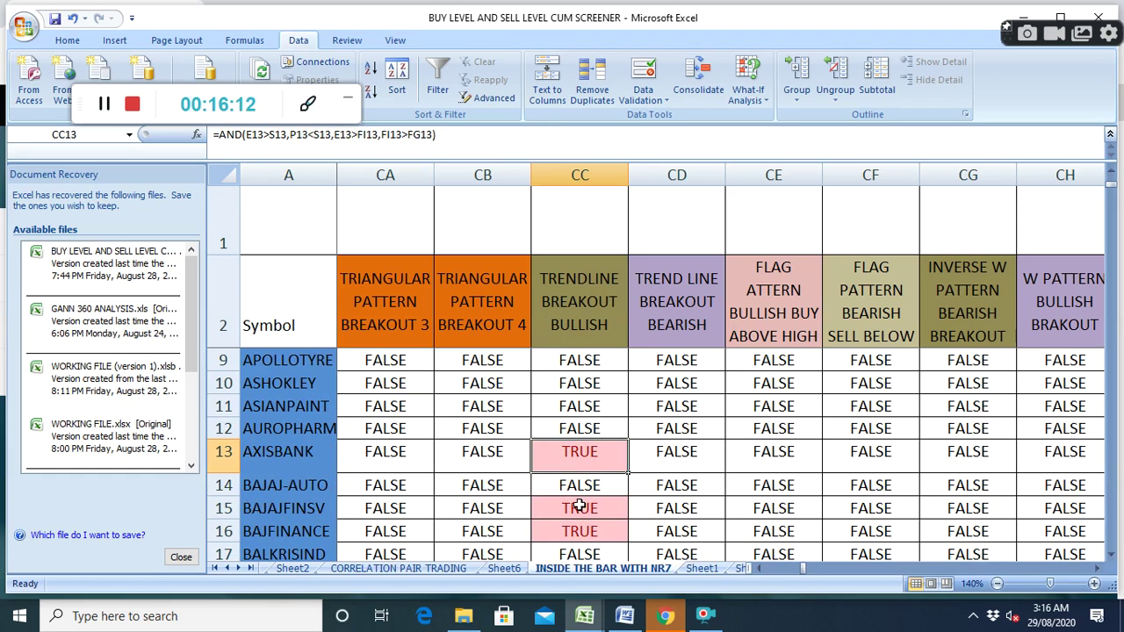
pyautogui.click(580, 507)
pyautogui.scroll(-1, 580, 509)
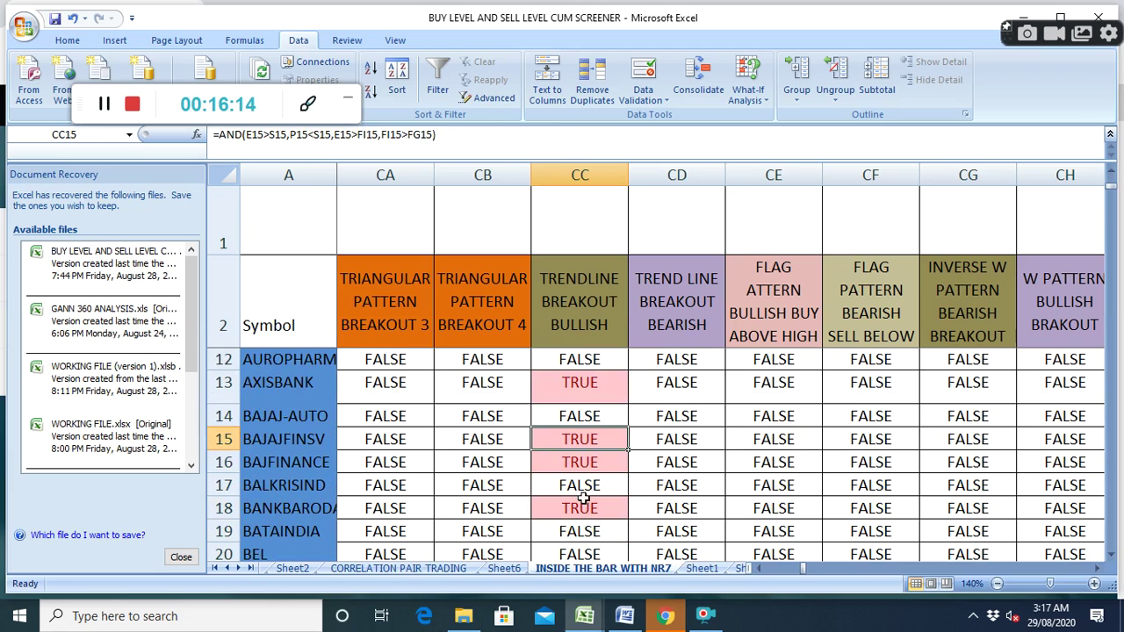
pyautogui.click(587, 463)
pyautogui.click(581, 510)
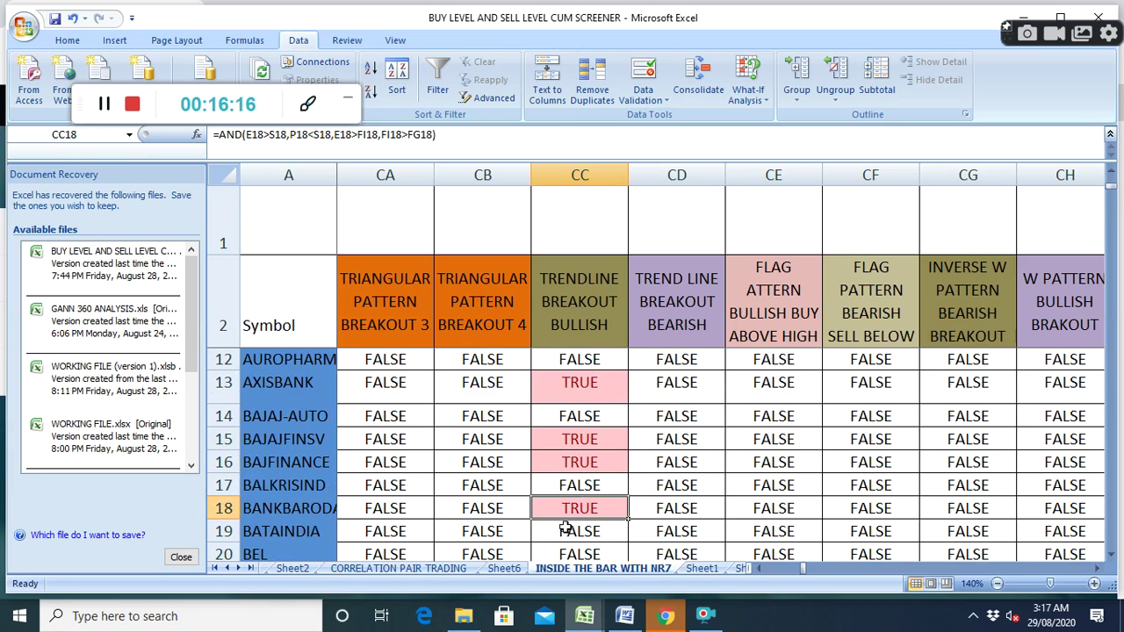
# Inspect the TRENDLINE BREAKOUT BULLISH formulas for CANBK, CIPLA and GLENMARK.
pyautogui.scroll(-3, 570, 519)
pyautogui.scroll(-2, 566, 525)
pyautogui.click(577, 436)
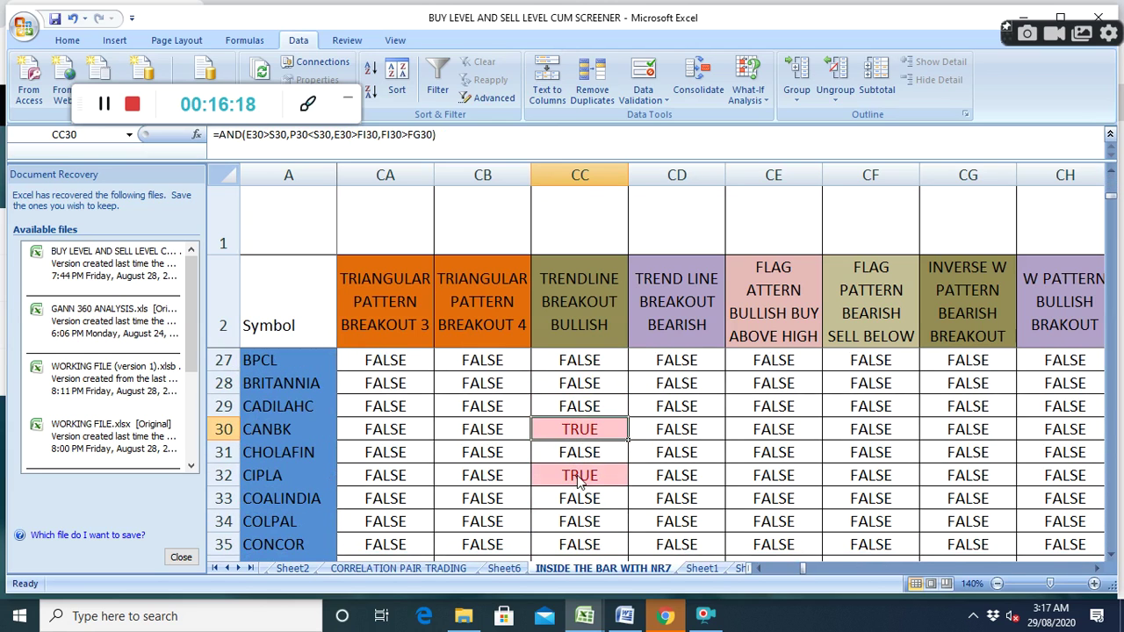
pyautogui.click(580, 479)
pyautogui.scroll(-4, 582, 508)
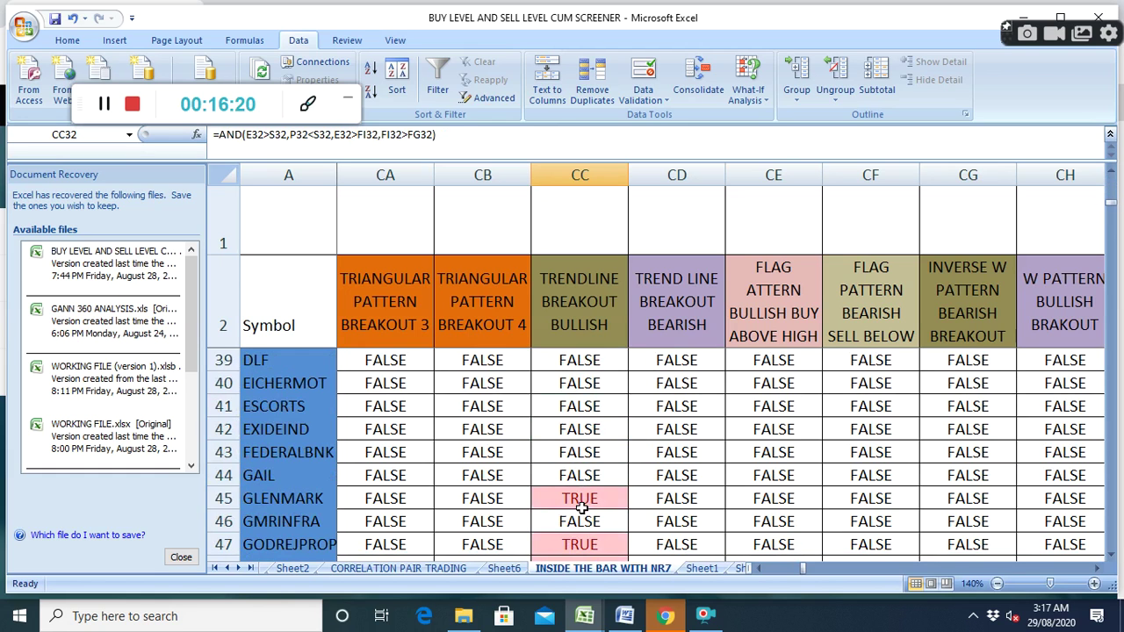
pyautogui.click(581, 508)
pyautogui.scroll(-4, 579, 509)
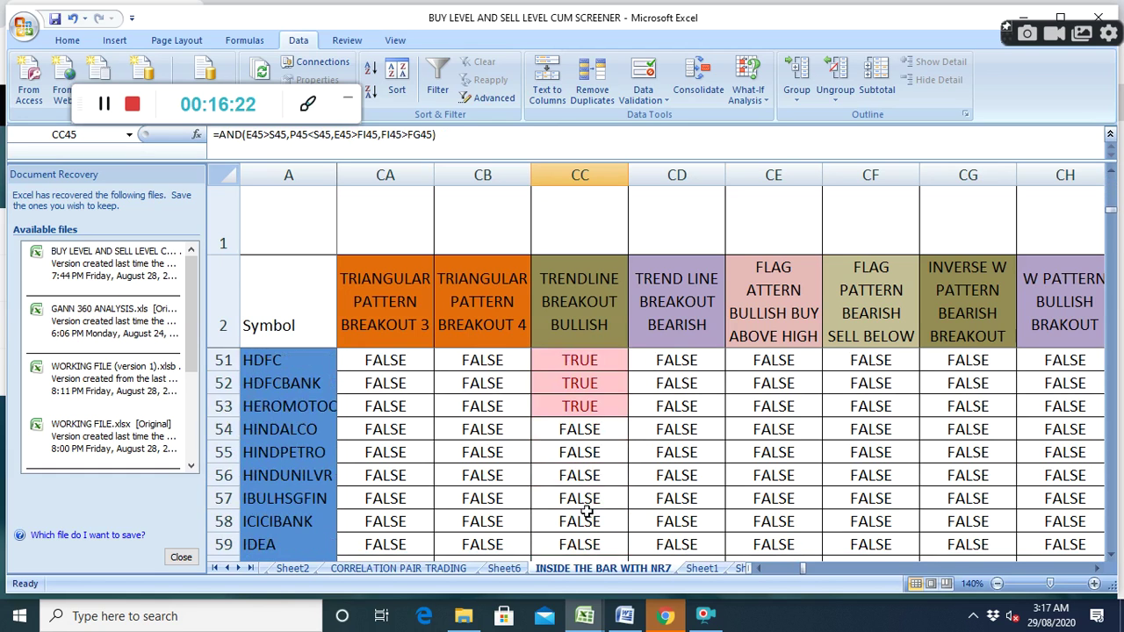
# Review the flag, W pattern, double top and bottom, and head-and-shoulder columns from ACC down through the commodity rows.
pyautogui.scroll(4, 773, 546)
pyautogui.scroll(12, 772, 547)
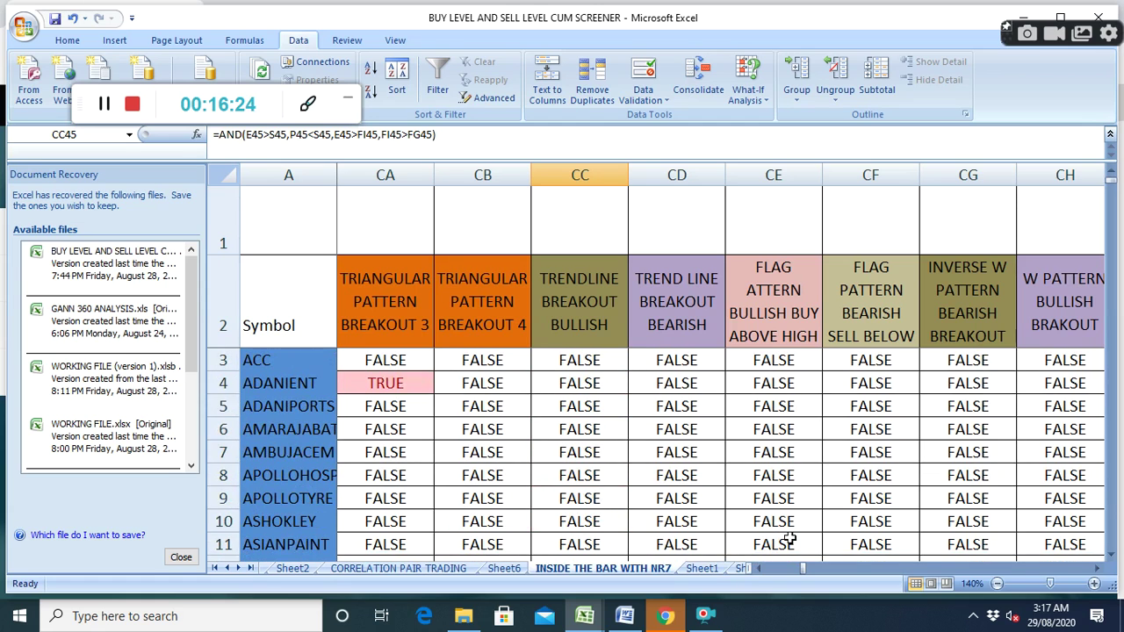
pyautogui.click(1098, 569)
pyautogui.click(1097, 569)
pyautogui.click(1098, 569)
pyautogui.click(1097, 569)
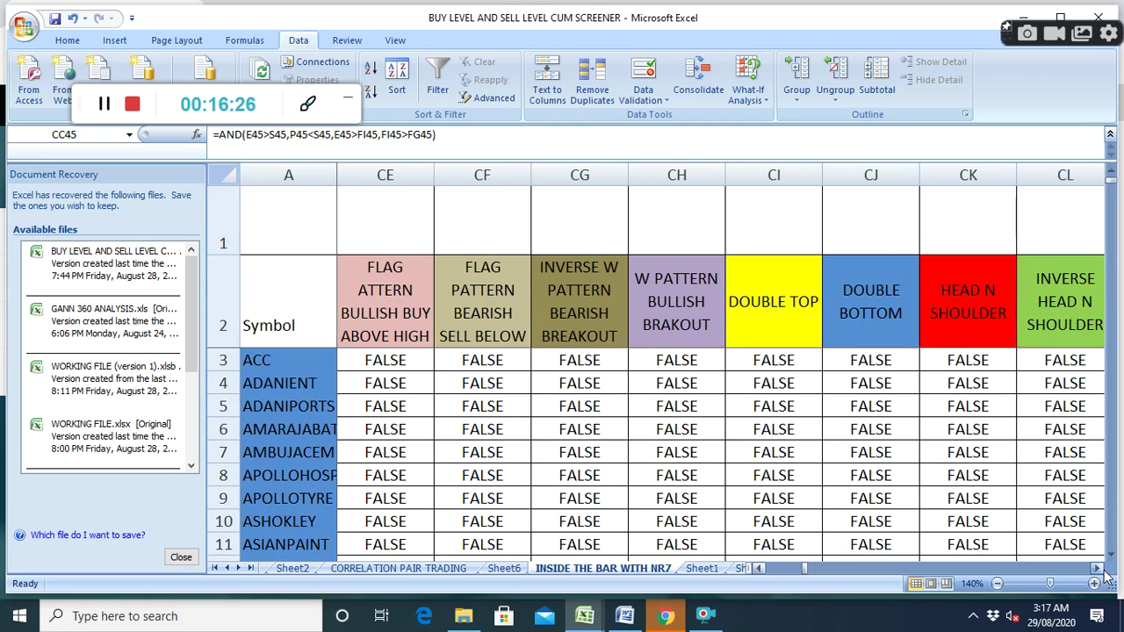
pyautogui.scroll(-14, 582, 472)
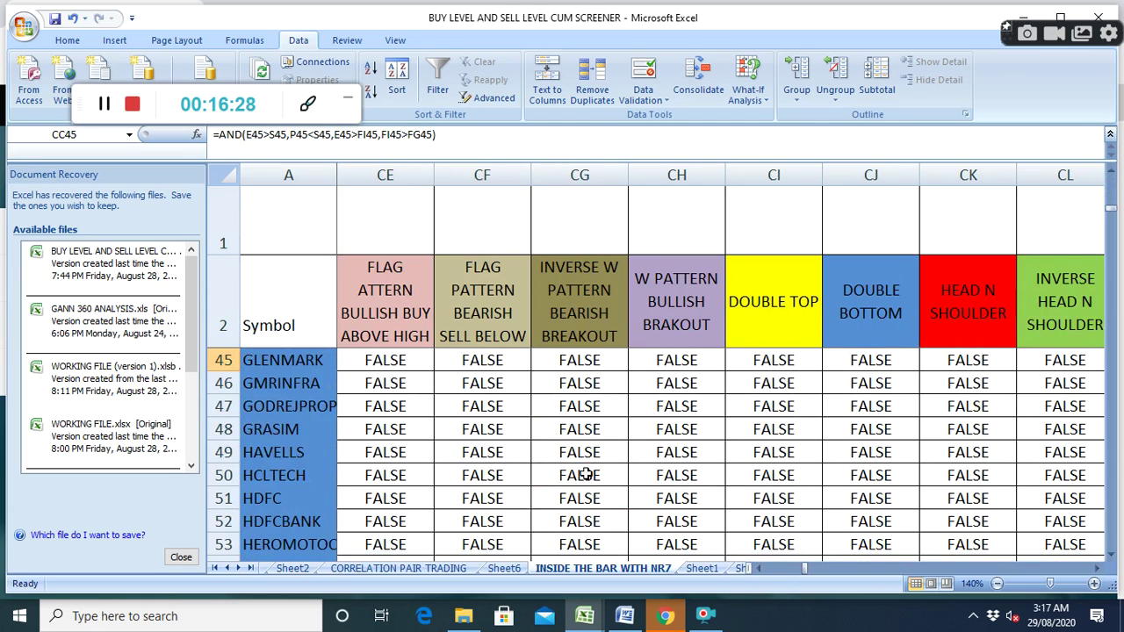
pyautogui.scroll(-20, 586, 474)
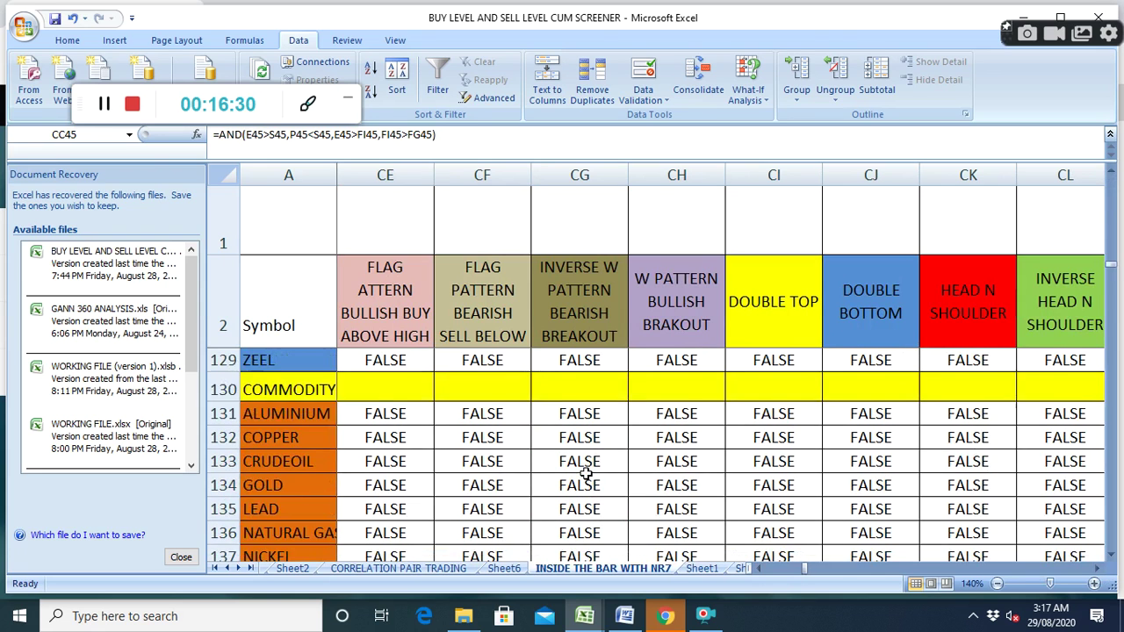
pyautogui.scroll(-5, 585, 474)
pyautogui.scroll(20, 586, 475)
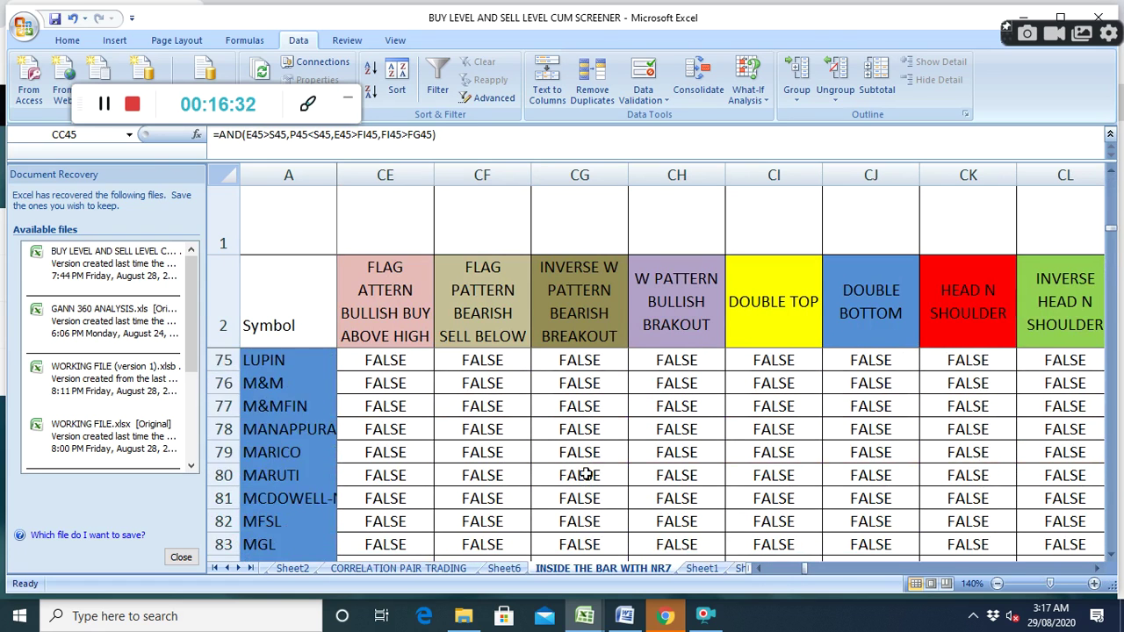
pyautogui.scroll(20, 582, 474)
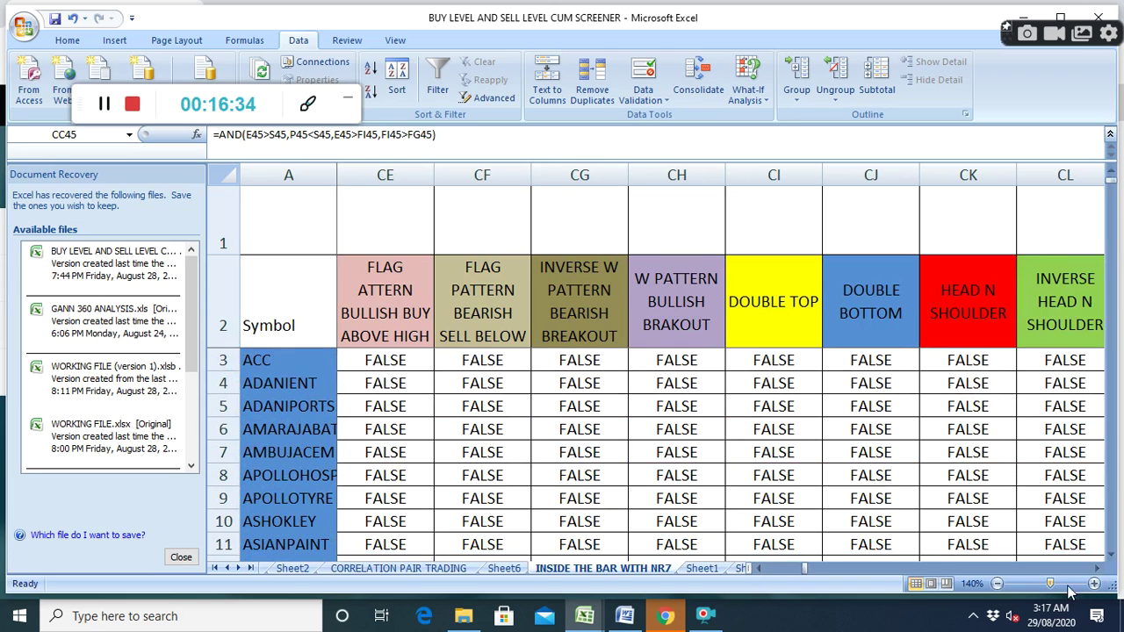
# Review the BULLISH and BEARISH ABONDONED BABY columns for the symbols around COALINDIA to GODREJPROP.
pyautogui.click(1097, 568)
pyautogui.click(1096, 568)
pyautogui.click(1096, 569)
pyautogui.click(1097, 568)
pyautogui.click(1096, 568)
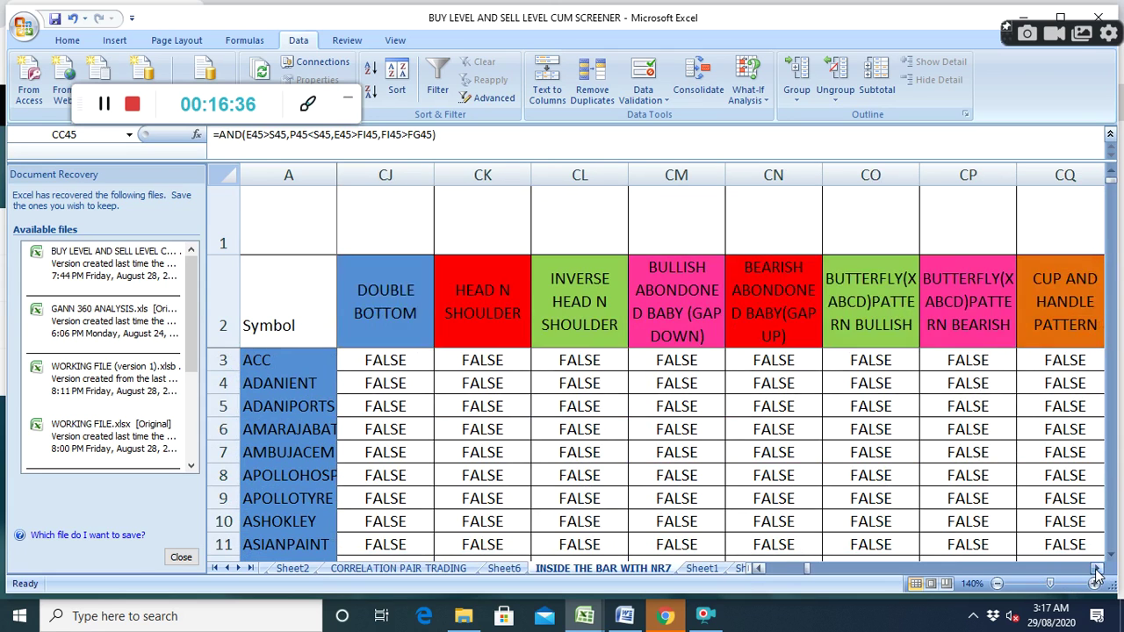
pyautogui.click(1096, 569)
pyautogui.scroll(-12, 663, 473)
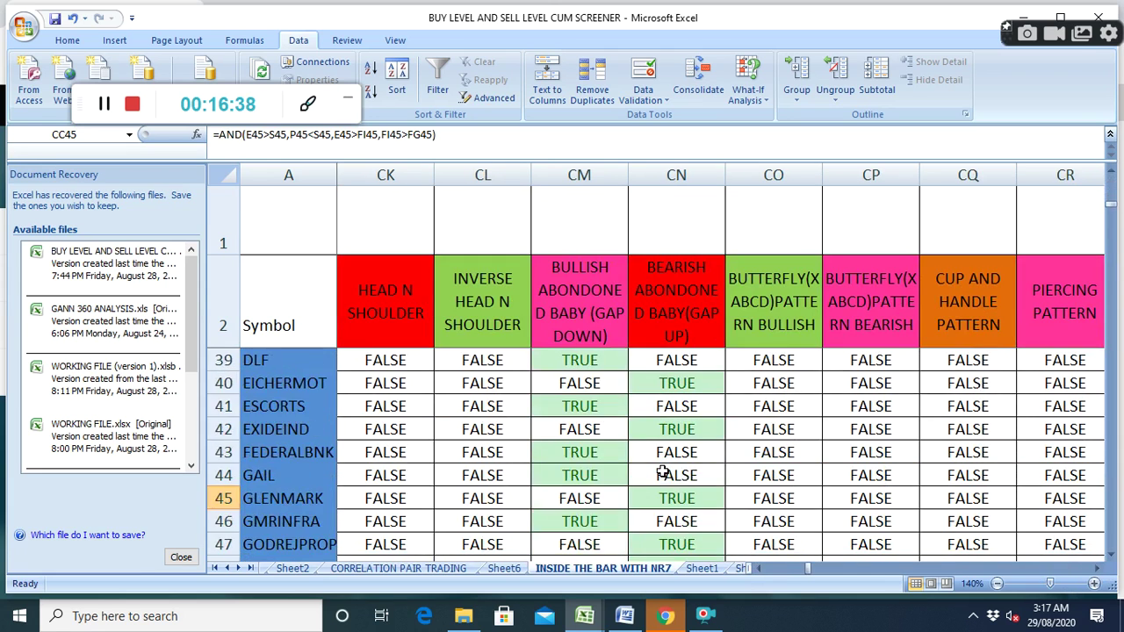
pyautogui.scroll(2, 663, 473)
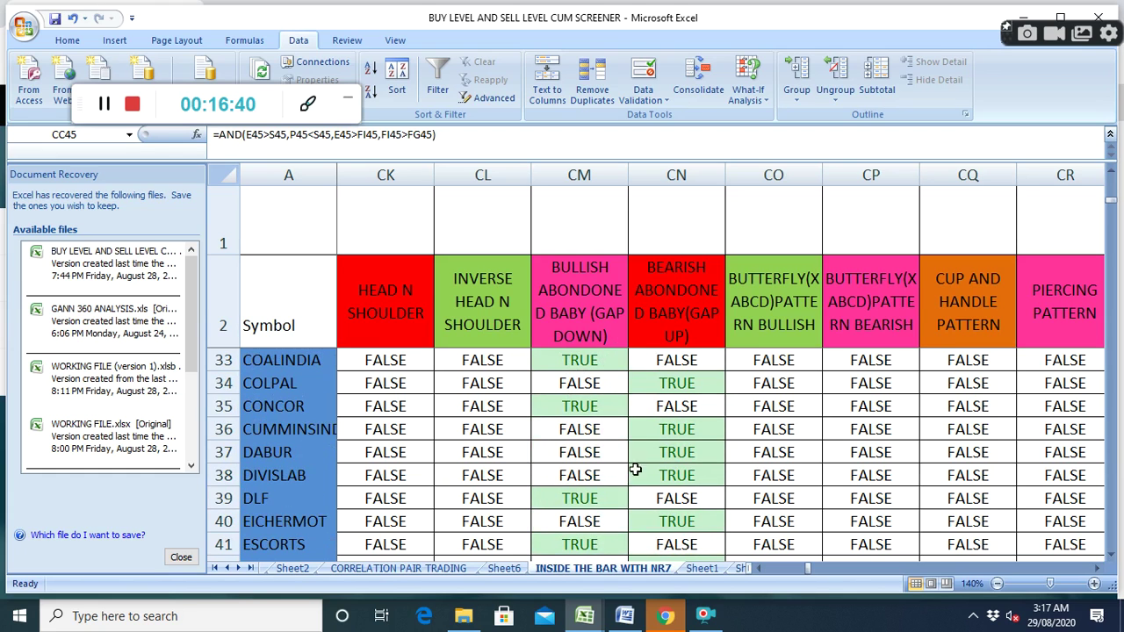
# Review the butterfly, CUP AND HANDLE PATTERN and PIERCING PATTERN columns from ESCORTS up to ACC.
pyautogui.click(1096, 568)
pyautogui.click(1097, 568)
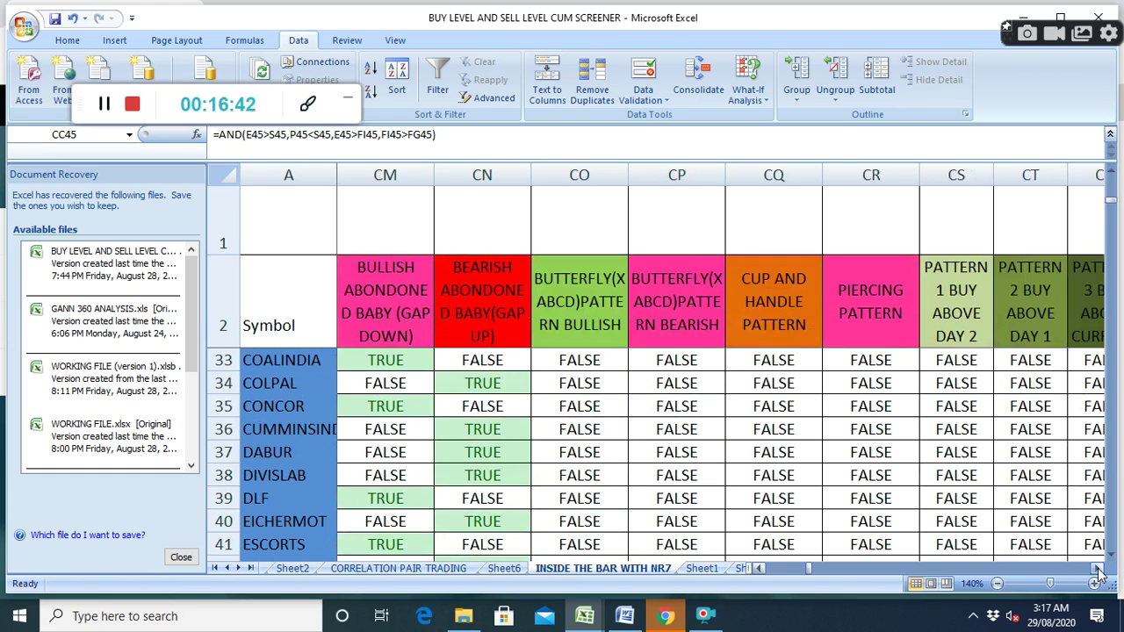
pyautogui.click(1096, 568)
pyautogui.scroll(9, 629, 445)
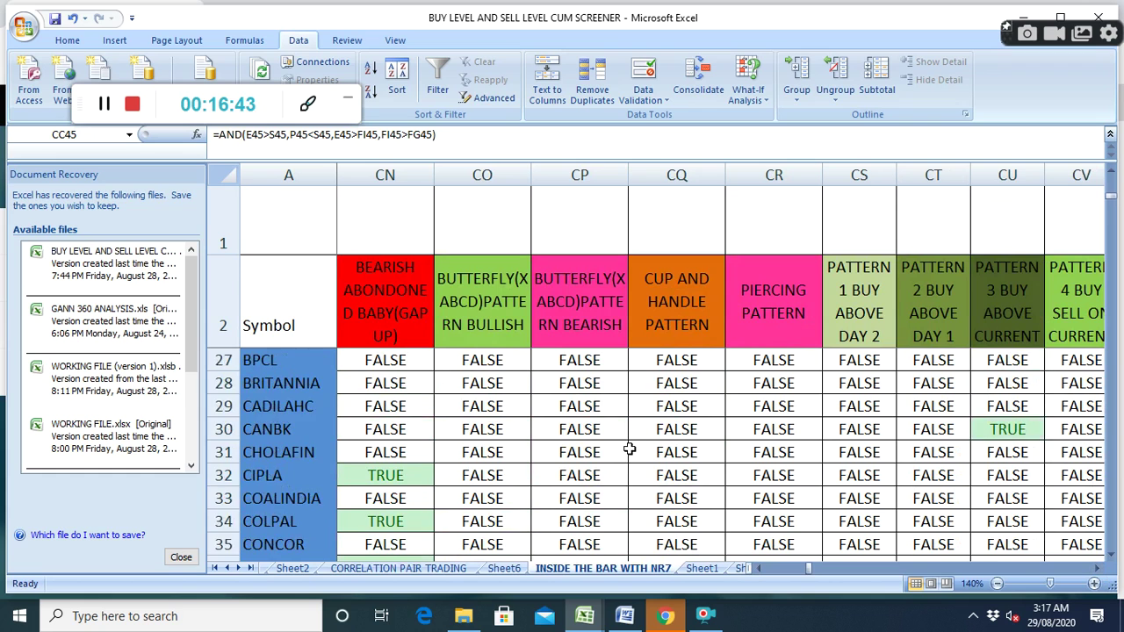
pyautogui.scroll(1, 659, 462)
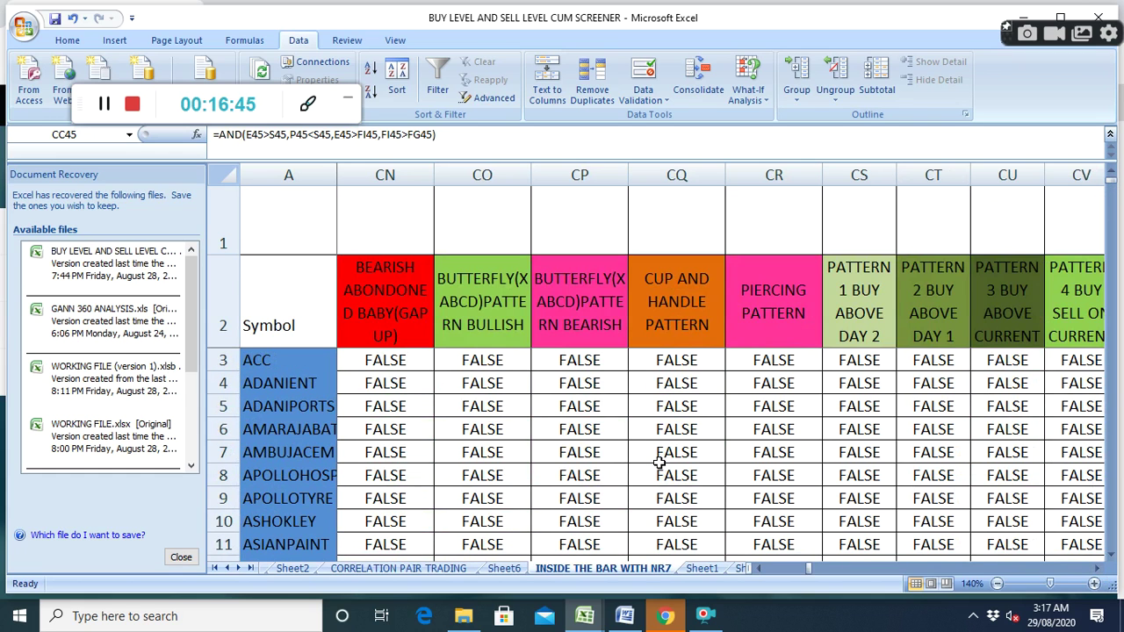
# Inspect the PATTERN 1 BUY ABOVE DAY 2 formula for BAJFINANCE.
pyautogui.click(1097, 569)
pyautogui.click(1097, 568)
pyautogui.click(1097, 569)
pyautogui.click(1096, 569)
pyautogui.click(1096, 568)
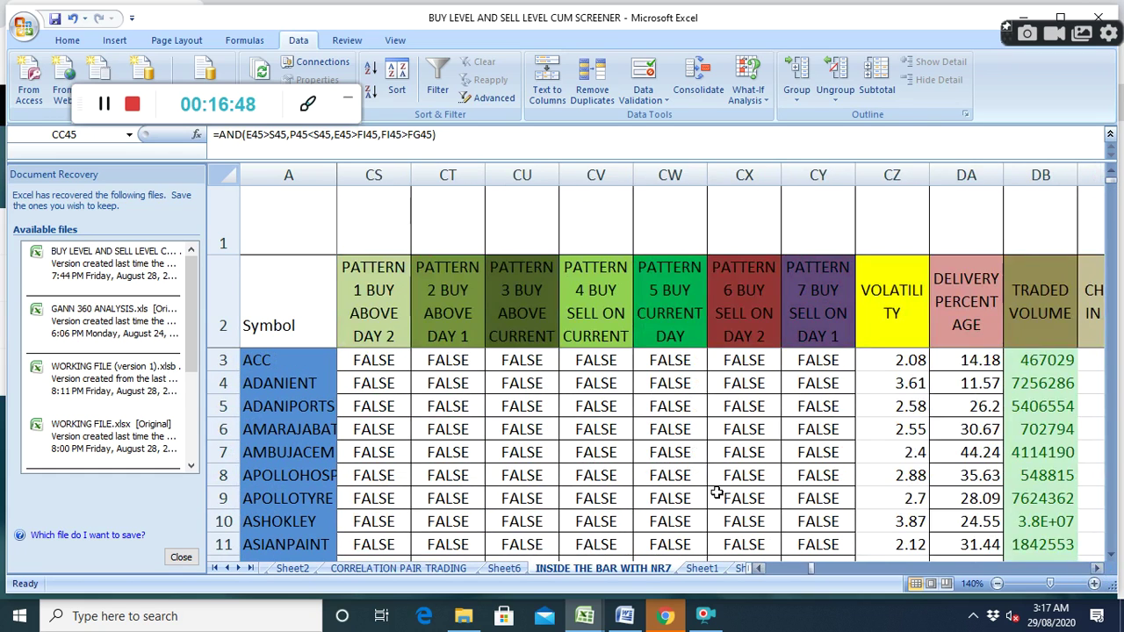
pyautogui.scroll(-3, 647, 459)
pyautogui.click(364, 462)
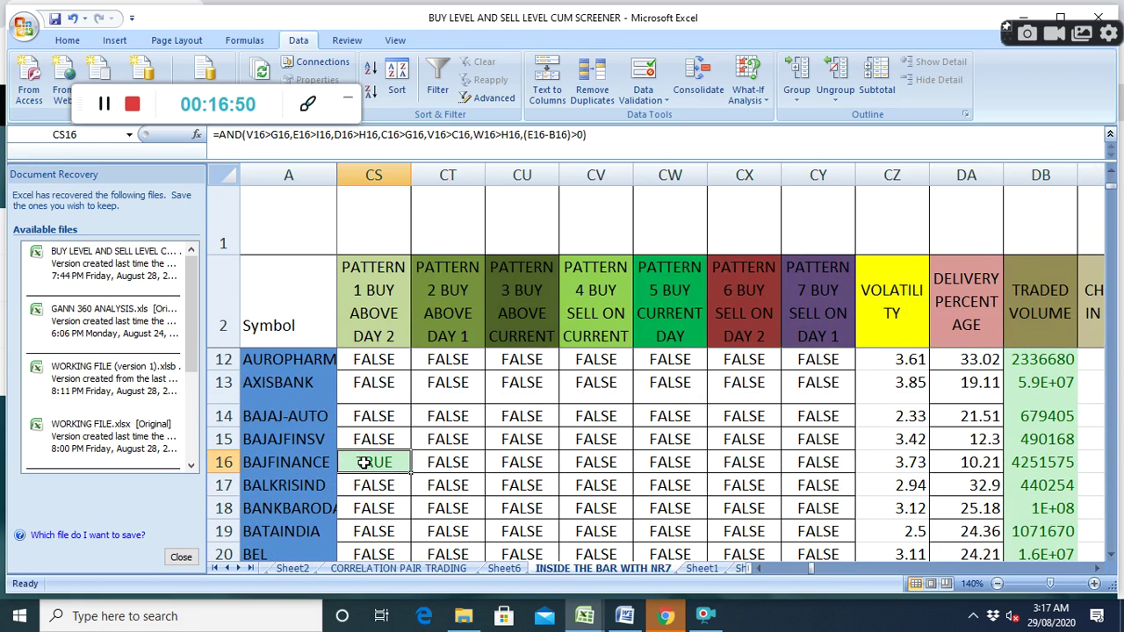
# Inspect the PATTERN 3 BUY ABOVE CURRENT formulas for BHARTIARTL, CANBK and IBULHSGFIN, and CANBK's PATTERN 5 BUY CURRENT DAY formula.
pyautogui.scroll(-2, 536, 490)
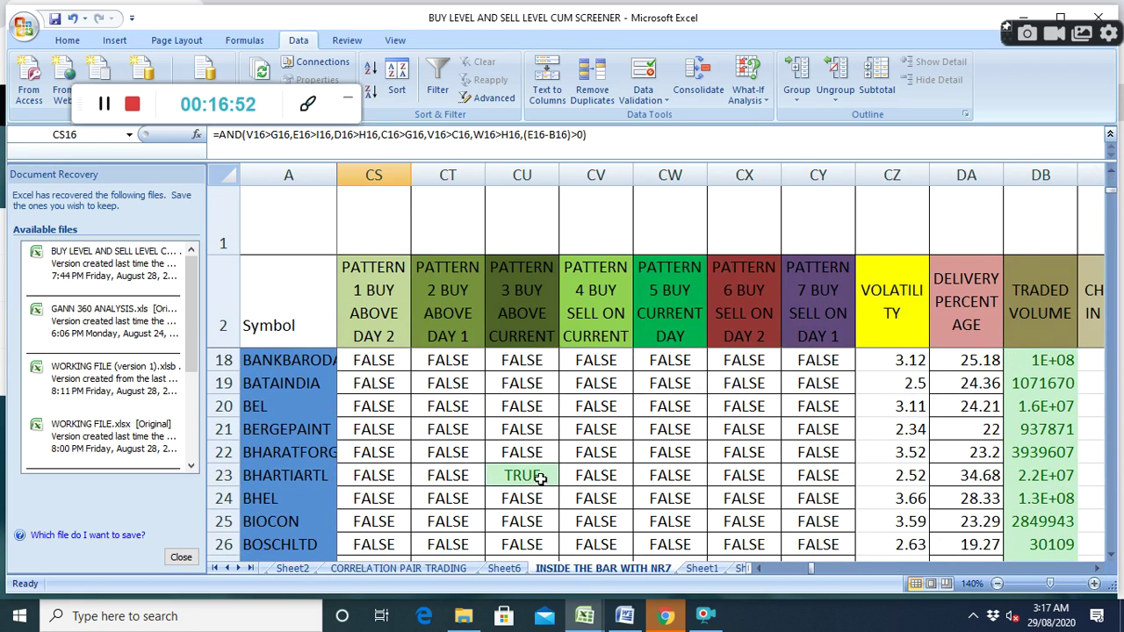
pyautogui.click(540, 478)
pyautogui.scroll(-2, 542, 527)
pyautogui.click(539, 520)
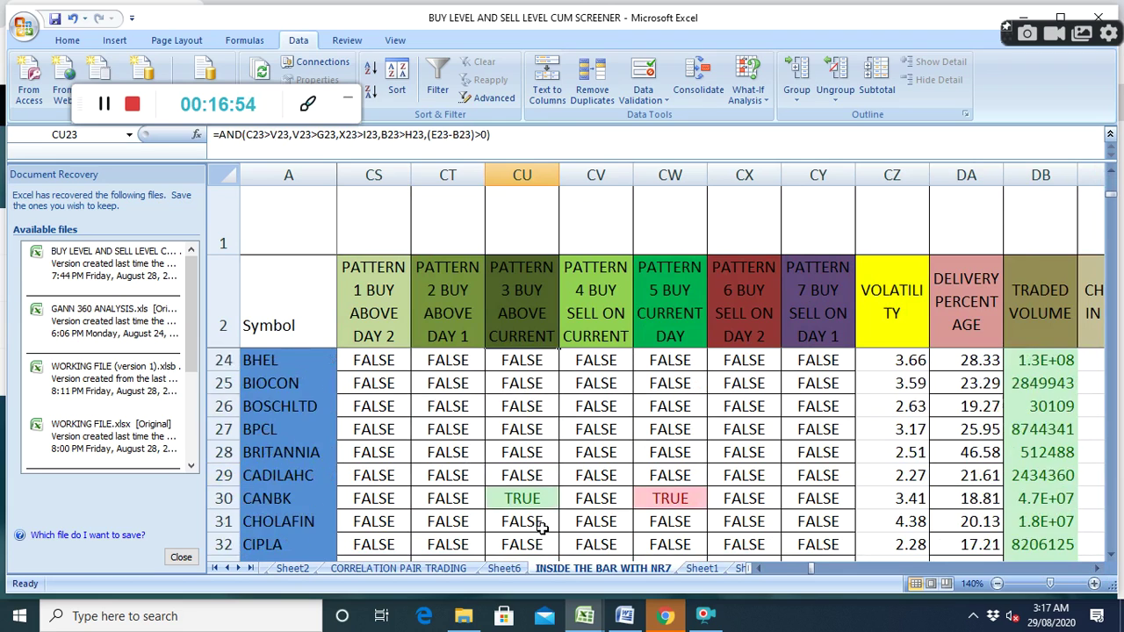
pyautogui.scroll(-1, 542, 518)
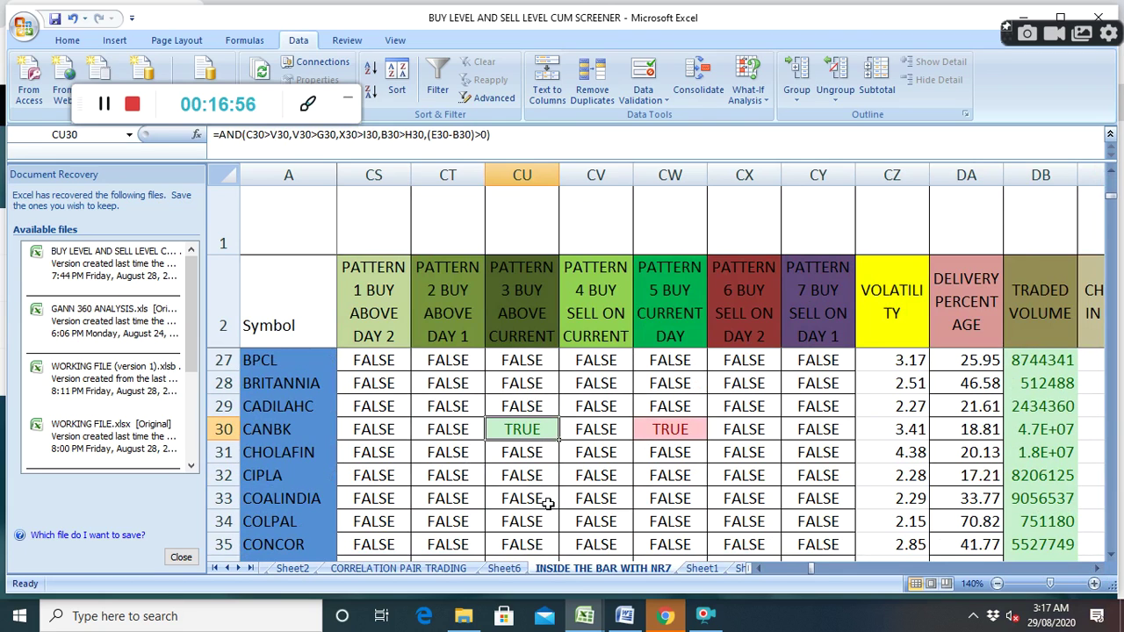
pyautogui.click(641, 435)
pyautogui.scroll(-8, 606, 492)
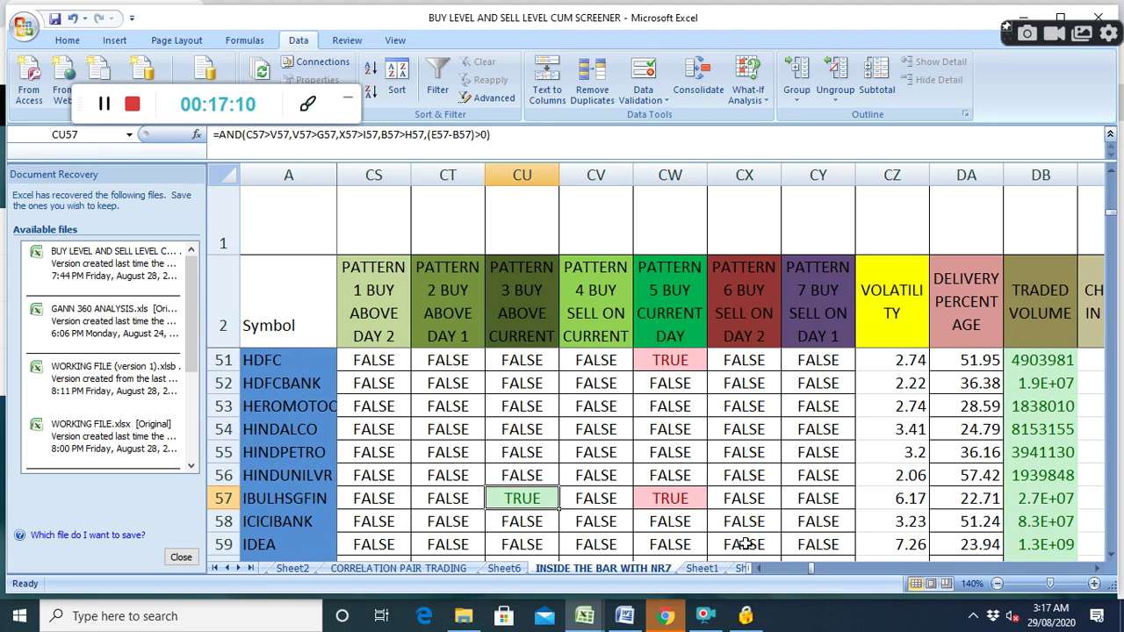
# Review the INSIDE THE BAR, NR7 and NR4 columns down to the commodity, BANKNIFTY and NIFTY rows.
pyautogui.moveTo(814, 568); pyautogui.dragTo(784, 571)
pyautogui.scroll(-20, 676, 501)
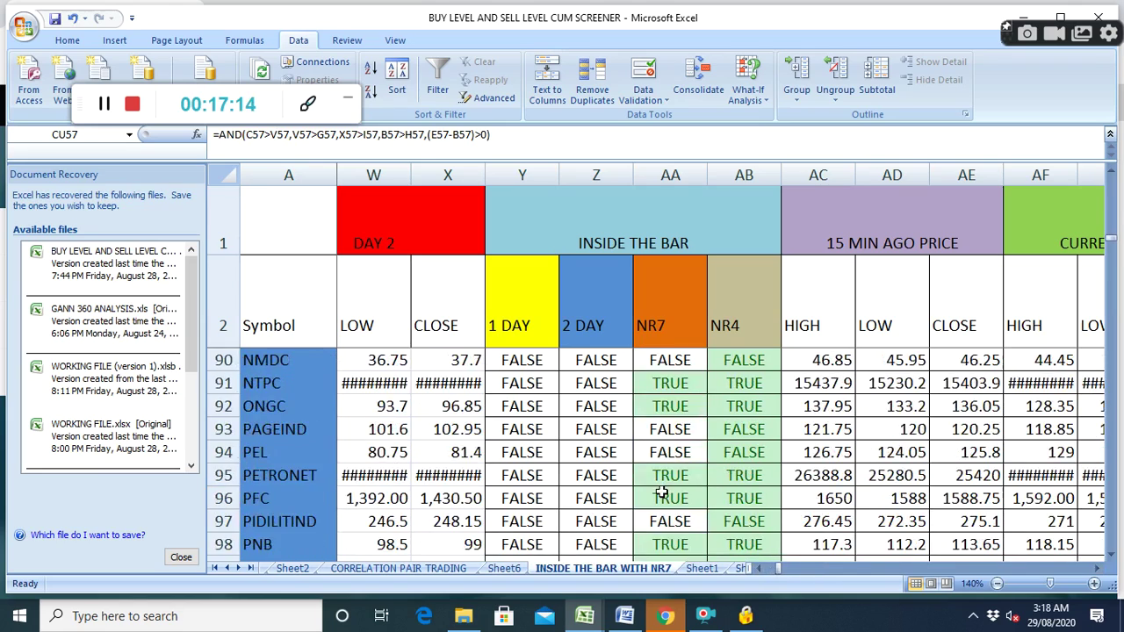
pyautogui.scroll(-2, 662, 491)
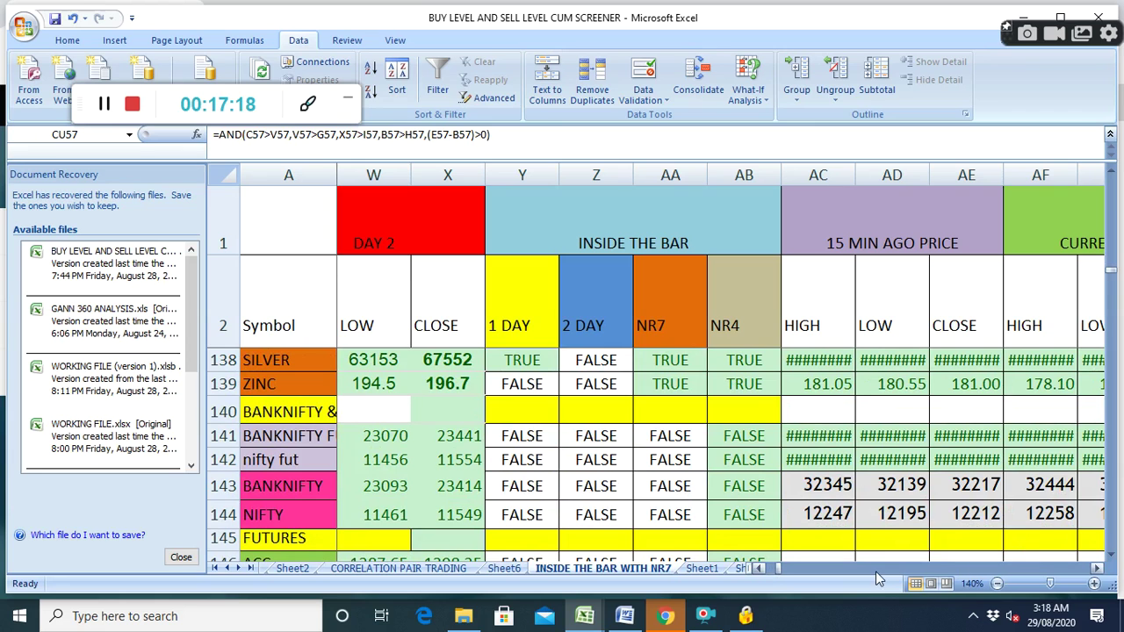
# Inspect the MASTER3.5 LONG formulas for the BANKNIFTY futures and BANKNIFTY rows.
pyautogui.moveTo(780, 569); pyautogui.dragTo(783, 571)
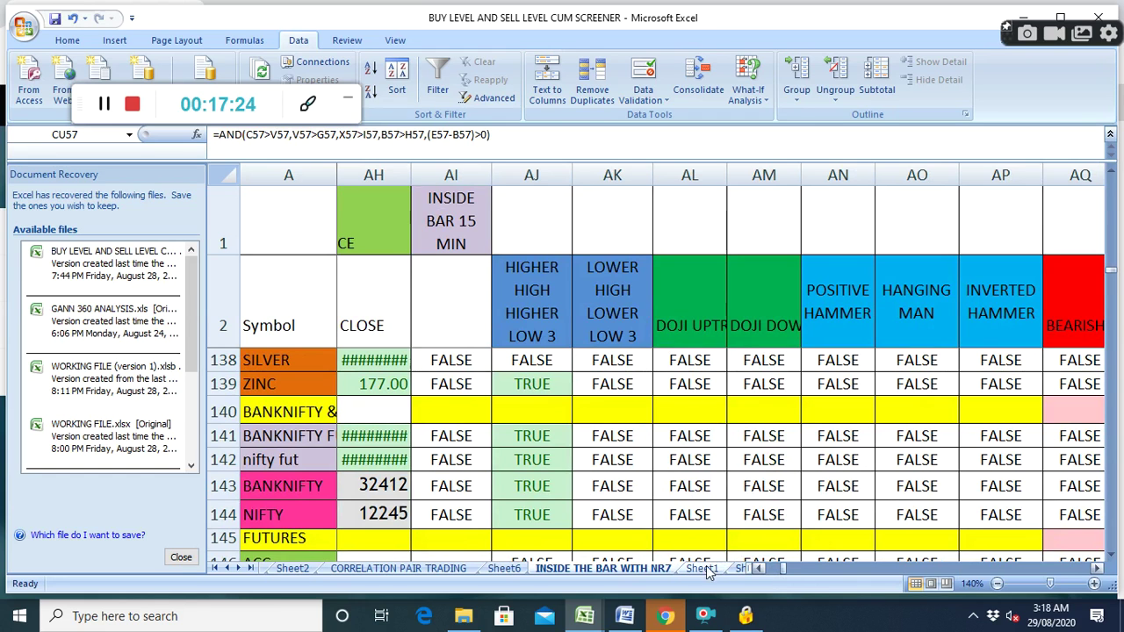
pyautogui.click(1097, 569)
pyautogui.click(1096, 569)
pyautogui.click(1096, 569)
pyautogui.click(1096, 569)
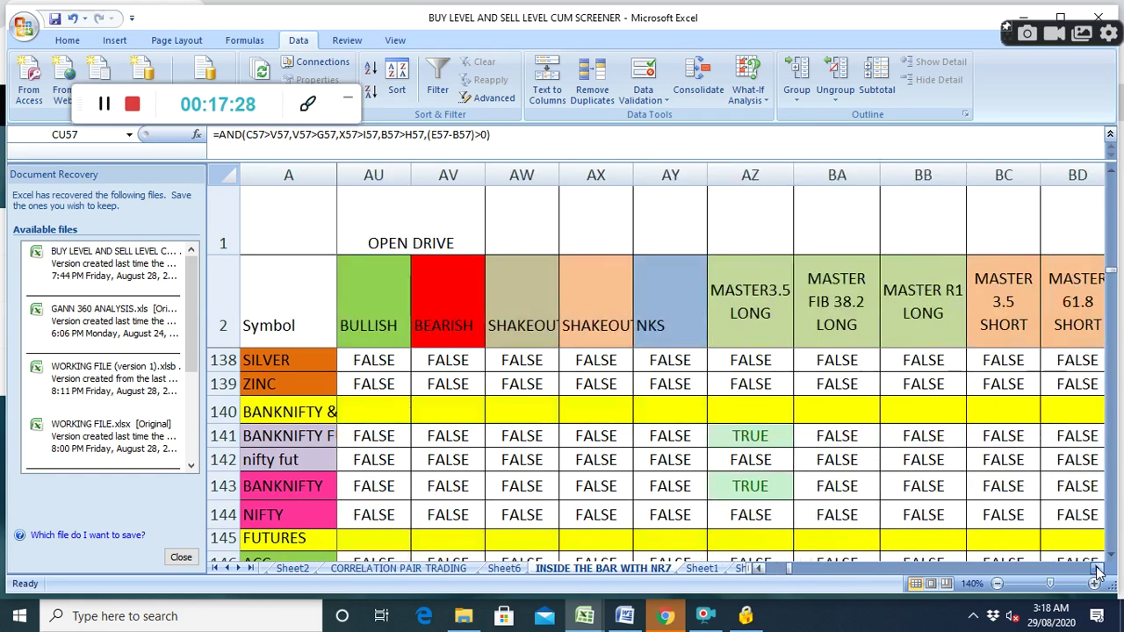
pyautogui.click(1096, 569)
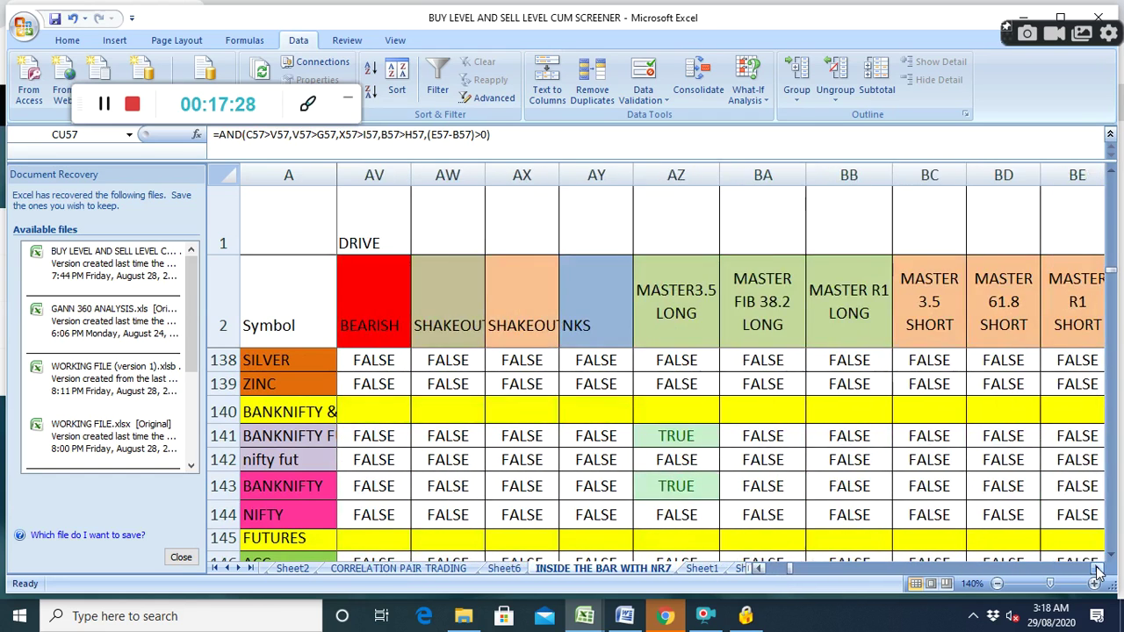
pyautogui.click(698, 434)
pyautogui.click(696, 486)
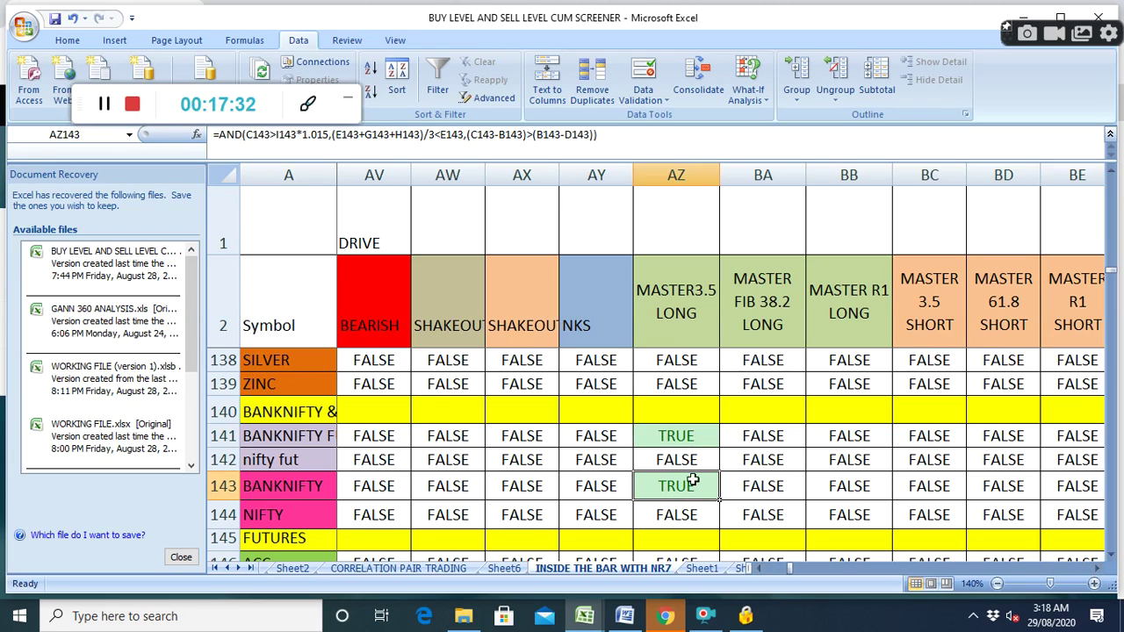
# Compare the MASTER3.5 LONG formula of the BANKNIFTY futures row with that of the BANKNIFTY row.
pyautogui.click(690, 439)
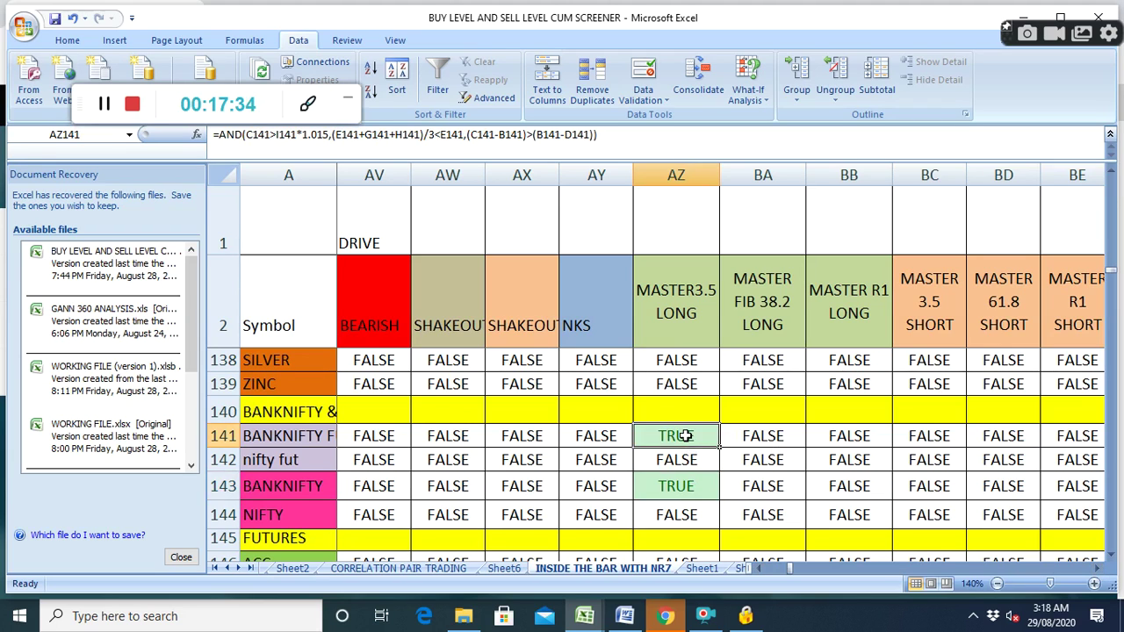
pyautogui.click(686, 493)
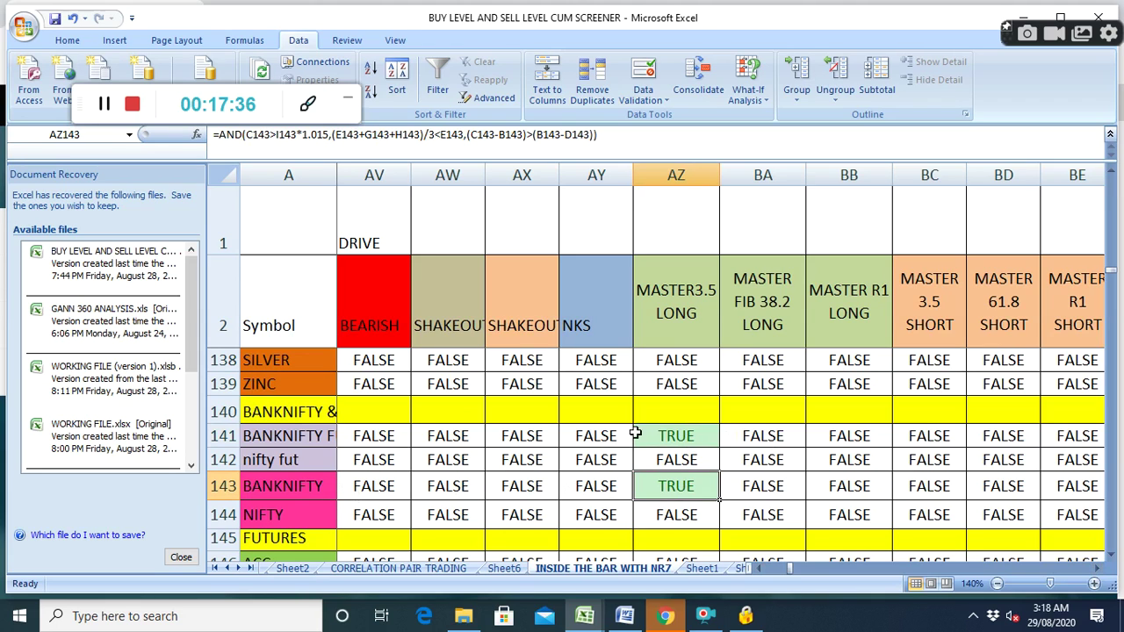
pyautogui.click(690, 437)
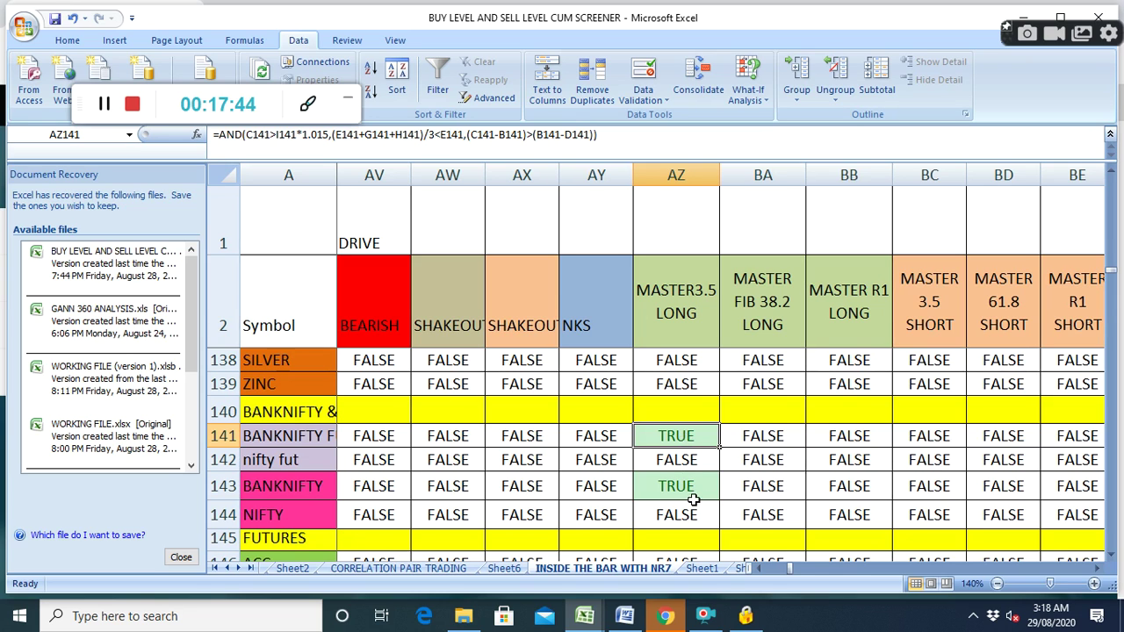
# Inspect the LONG BODY CANDLE and 5050 formulas for the BANKNIFTY row.
pyautogui.click(1095, 572)
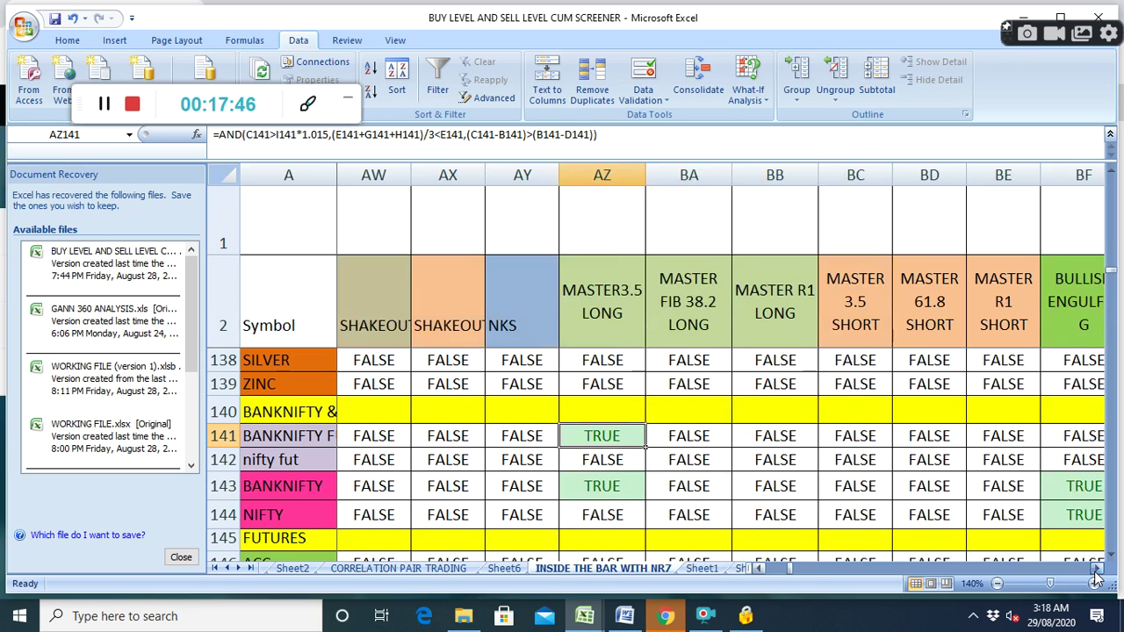
pyautogui.click(1095, 572)
pyautogui.click(1095, 573)
pyautogui.click(1095, 572)
pyautogui.click(1095, 573)
pyautogui.click(1095, 573)
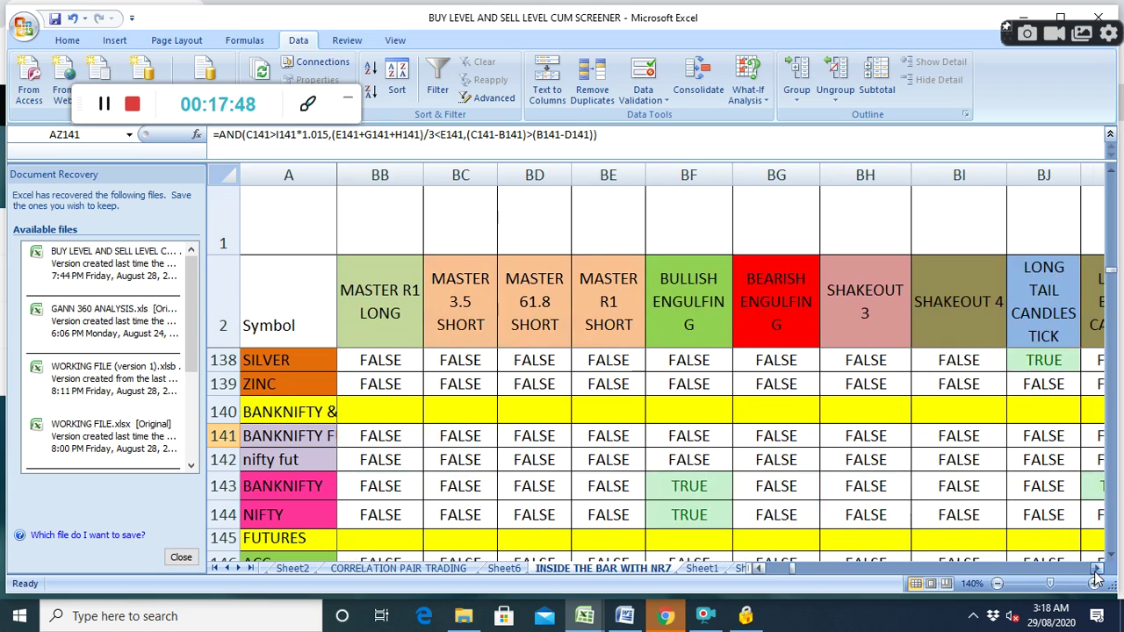
pyautogui.click(1095, 572)
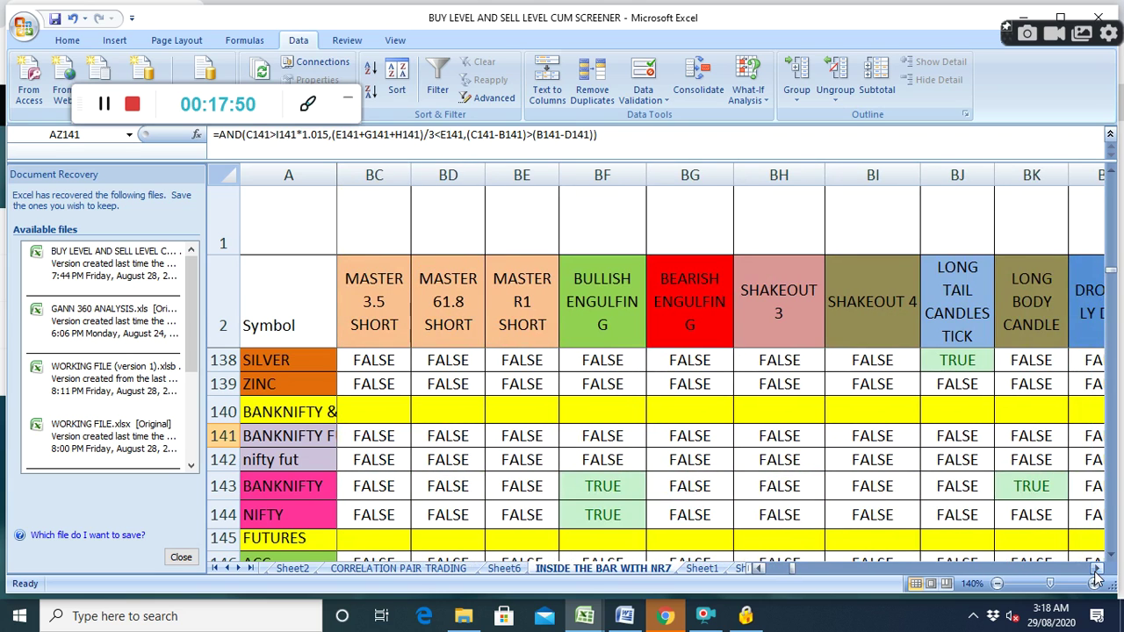
pyautogui.click(1095, 572)
pyautogui.click(1095, 573)
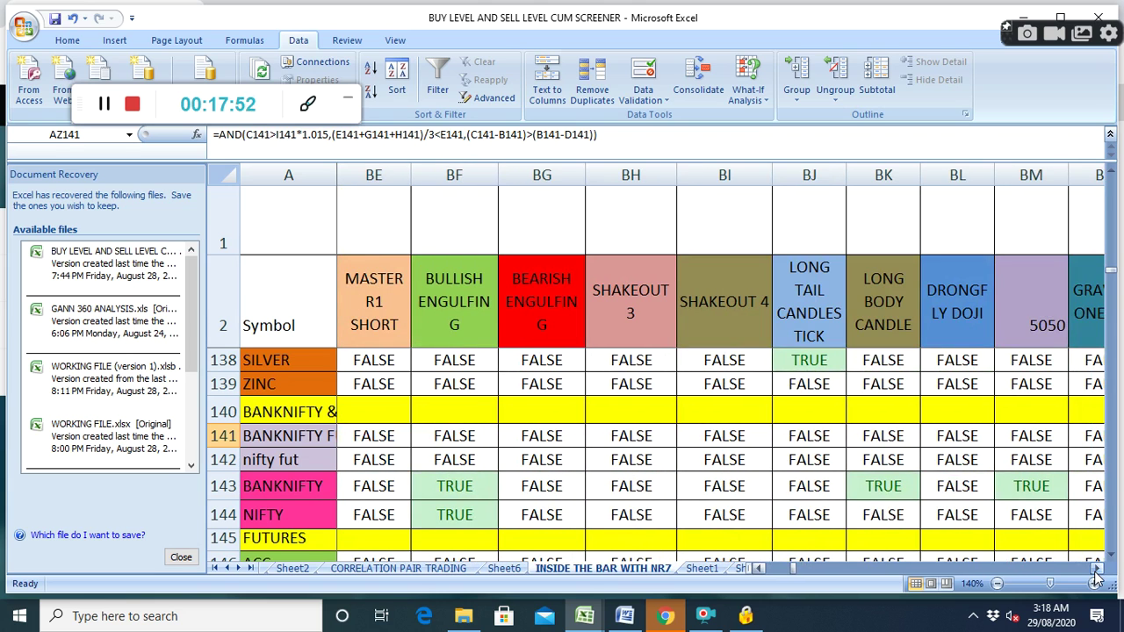
pyautogui.click(1095, 572)
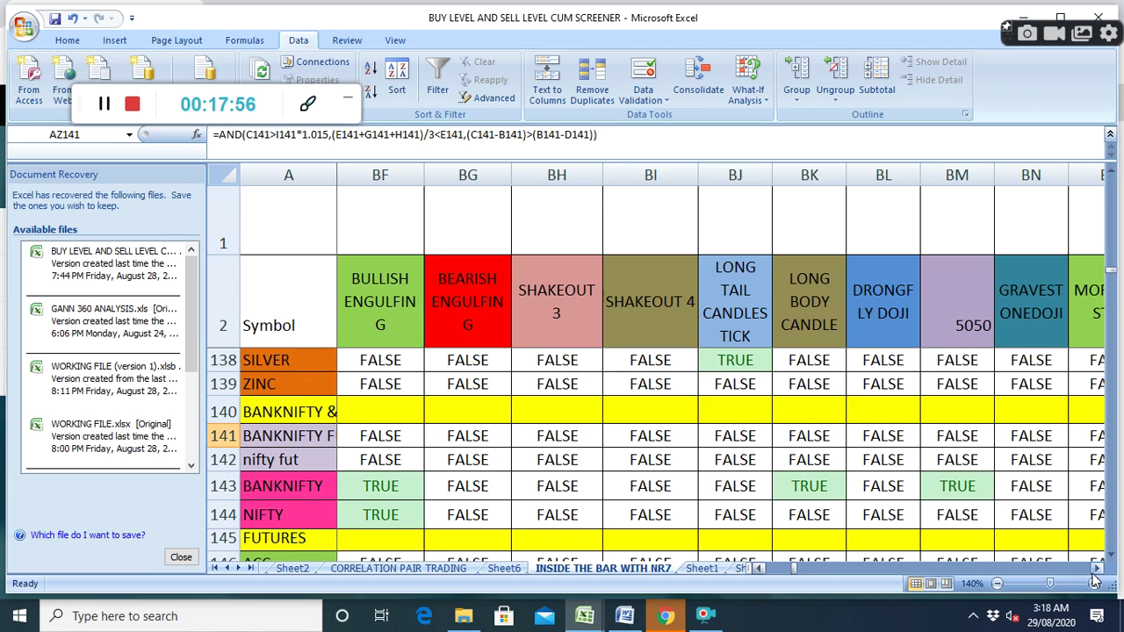
pyautogui.click(820, 486)
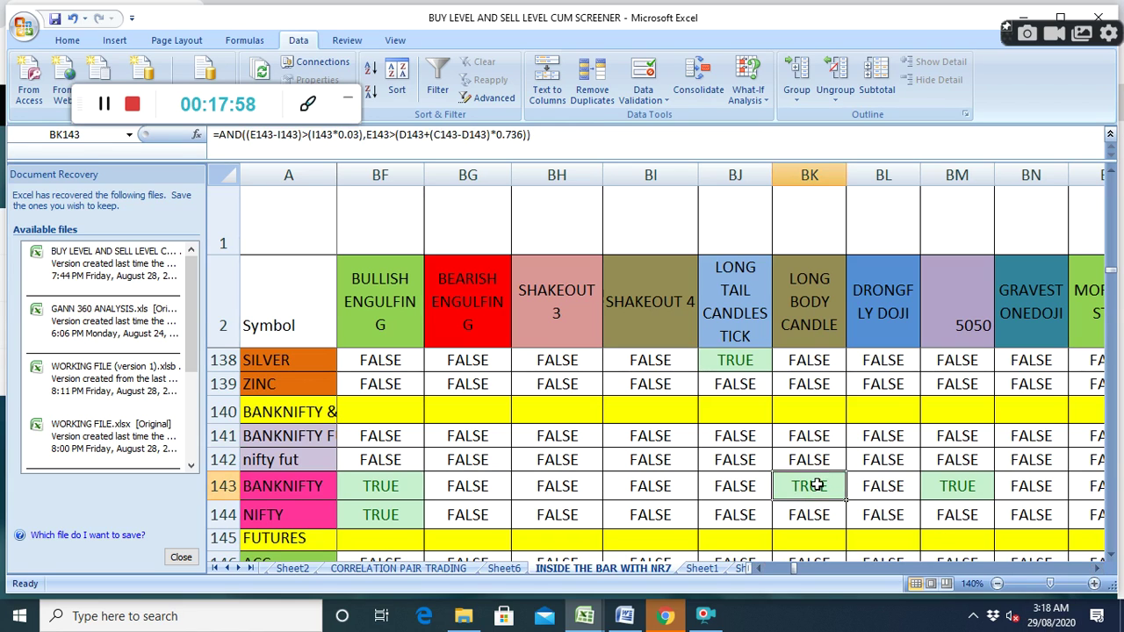
pyautogui.click(963, 494)
# Inspect the BEARISH REVERSAL REAL MARKET formula for BANKNIFTY futures and the KICKERS SIGNAL formula for nifty fut.
pyautogui.click(1096, 569)
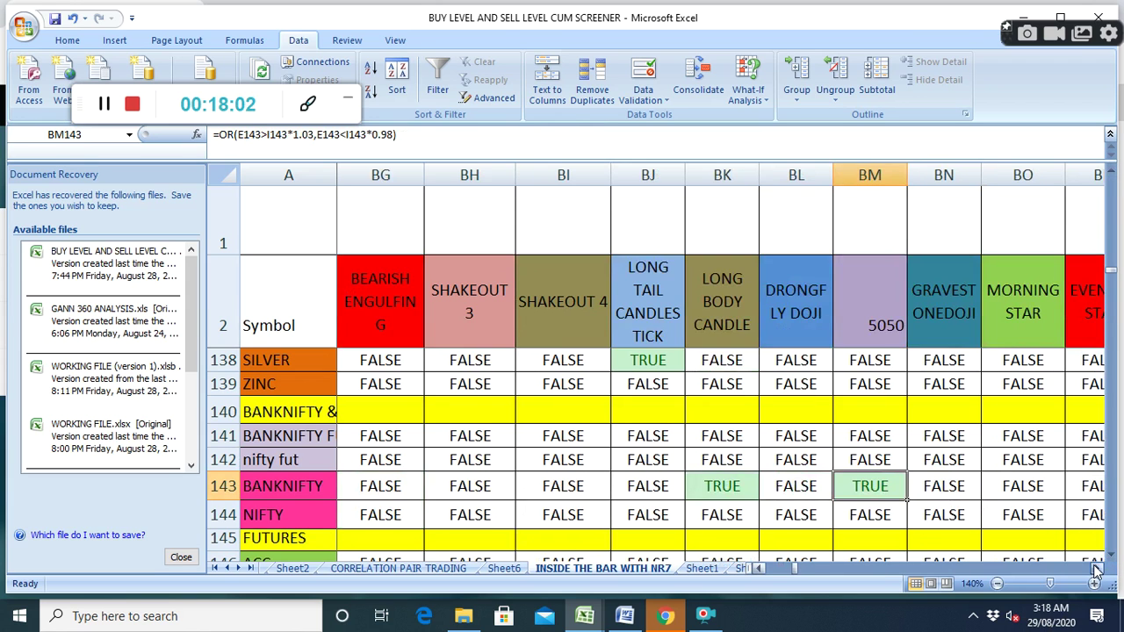
pyautogui.click(1096, 568)
pyautogui.click(1096, 568)
pyautogui.click(1096, 569)
pyautogui.click(1096, 568)
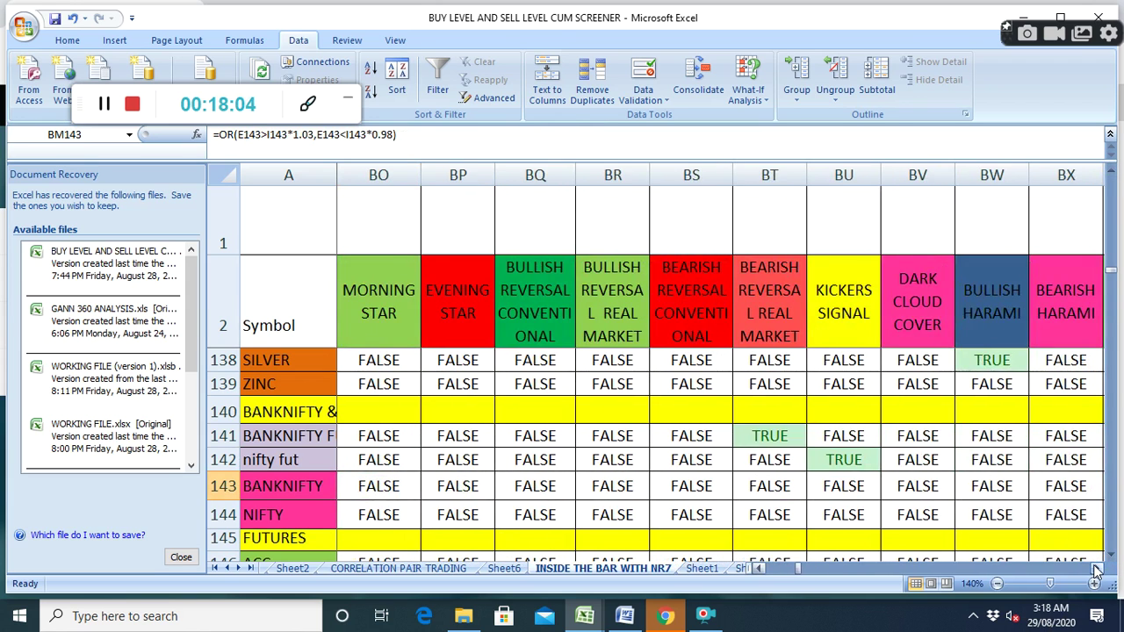
pyautogui.click(1096, 568)
pyautogui.click(1096, 568)
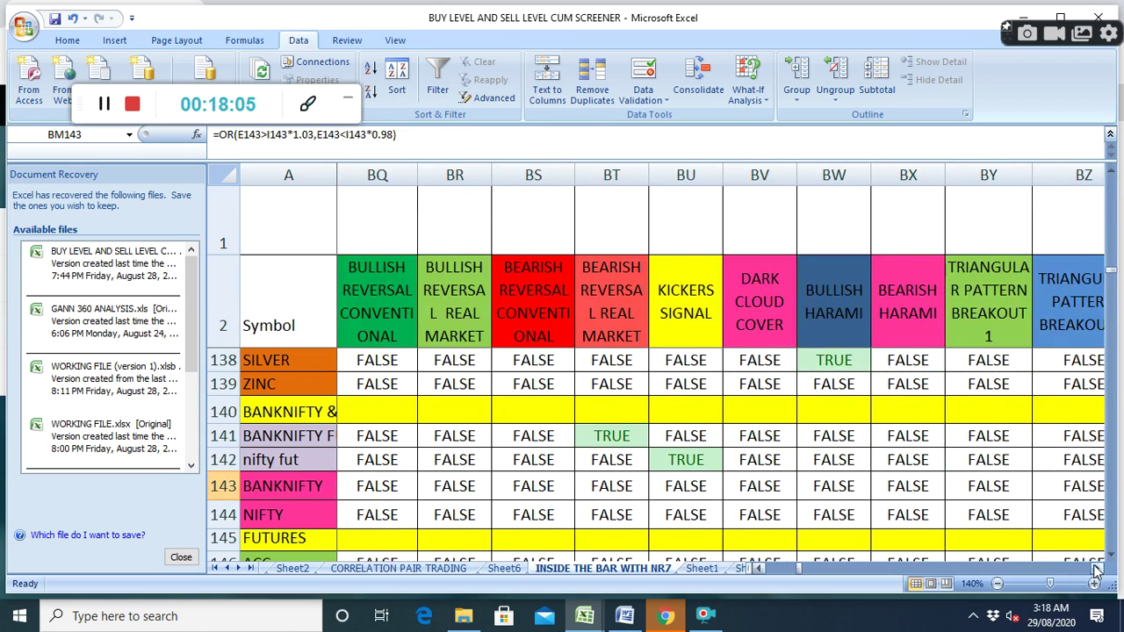
pyautogui.click(620, 435)
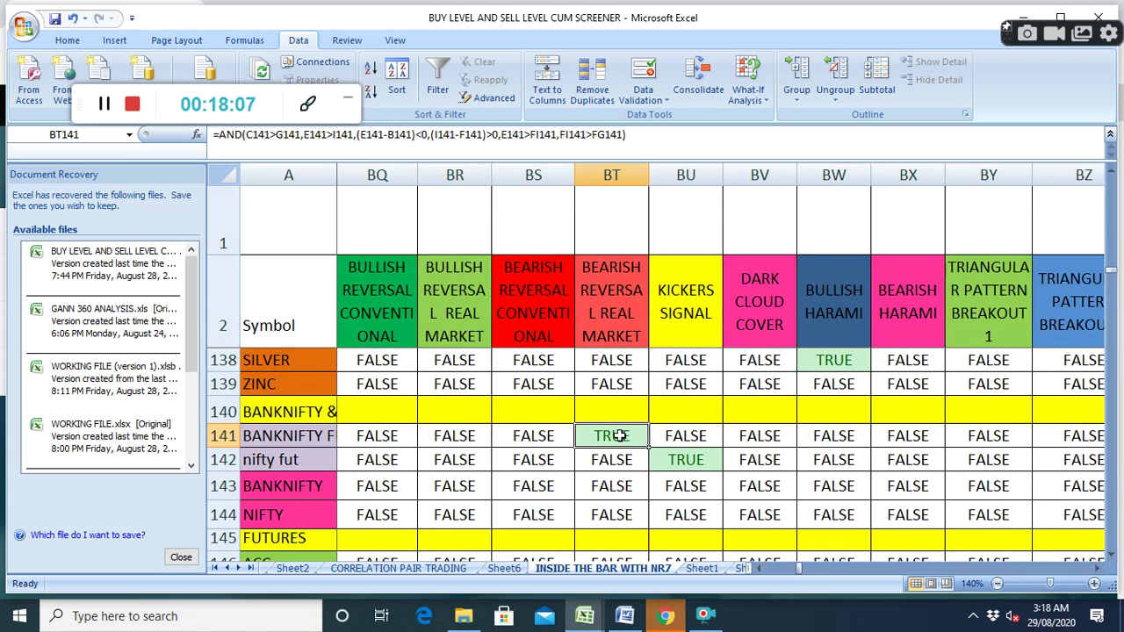
pyautogui.click(683, 457)
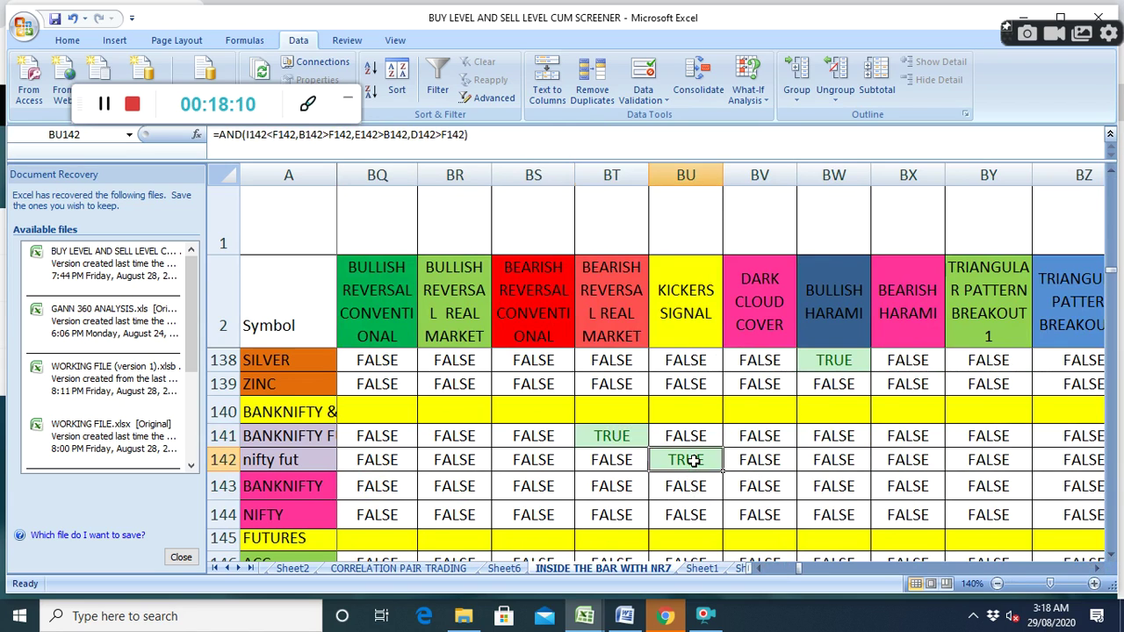
pyautogui.click(620, 438)
pyautogui.click(685, 460)
# Review the harami, triangular pattern, trendline breakout and flag pattern columns for the BANKNIFTY and NIFTY rows.
pyautogui.click(1096, 569)
pyautogui.click(1096, 569)
pyautogui.click(1096, 569)
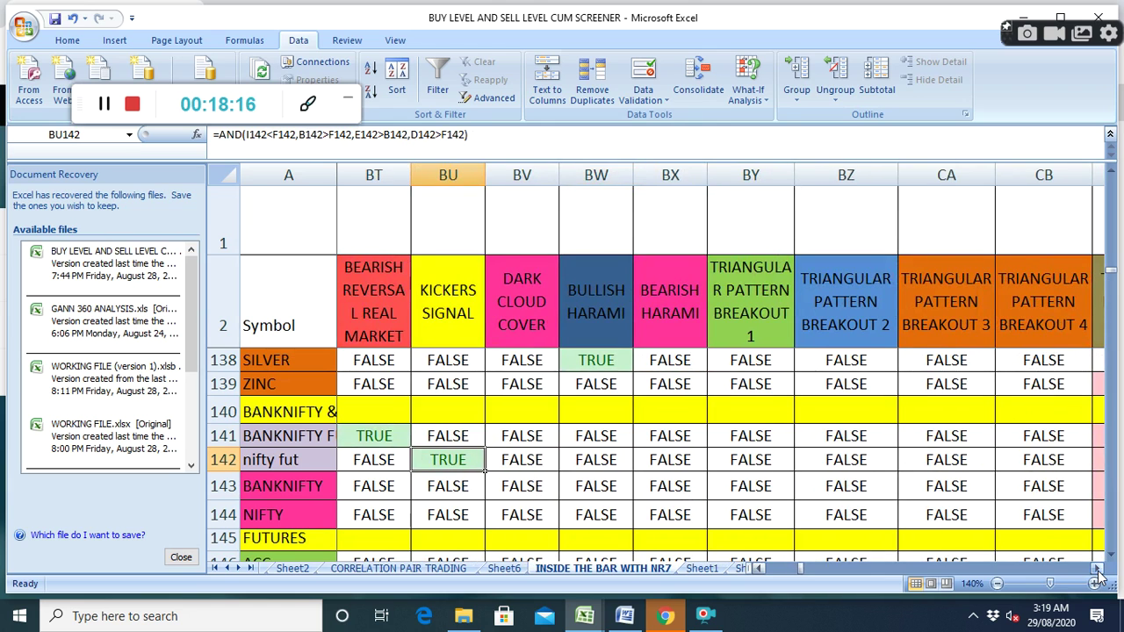
pyautogui.click(1097, 571)
pyautogui.click(1097, 571)
pyautogui.click(1097, 571)
pyautogui.click(1097, 570)
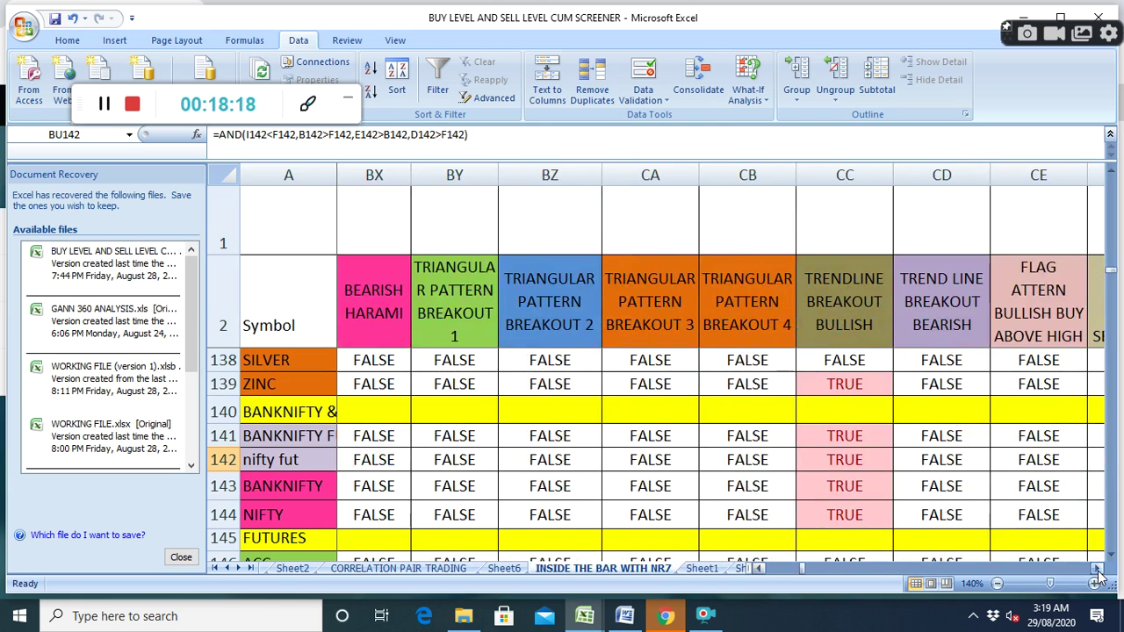
pyautogui.click(1097, 571)
pyautogui.click(1097, 571)
pyautogui.click(1097, 571)
pyautogui.click(1097, 571)
pyautogui.click(1096, 571)
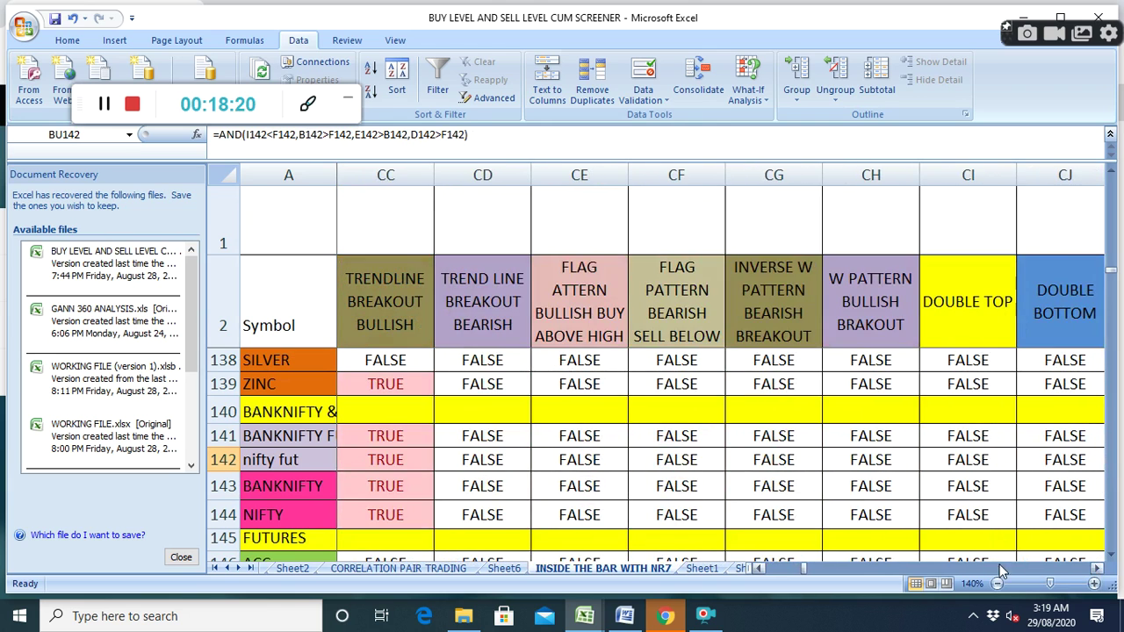
# Review the BANKNIFTY and NIFTY rows from the DOUBLE TOP column through the numbered PATTERN 1 to PATTERN 7 screeners.
pyautogui.click(1096, 571)
pyautogui.click(1097, 571)
pyautogui.click(1097, 571)
pyautogui.click(1096, 571)
pyautogui.click(1097, 570)
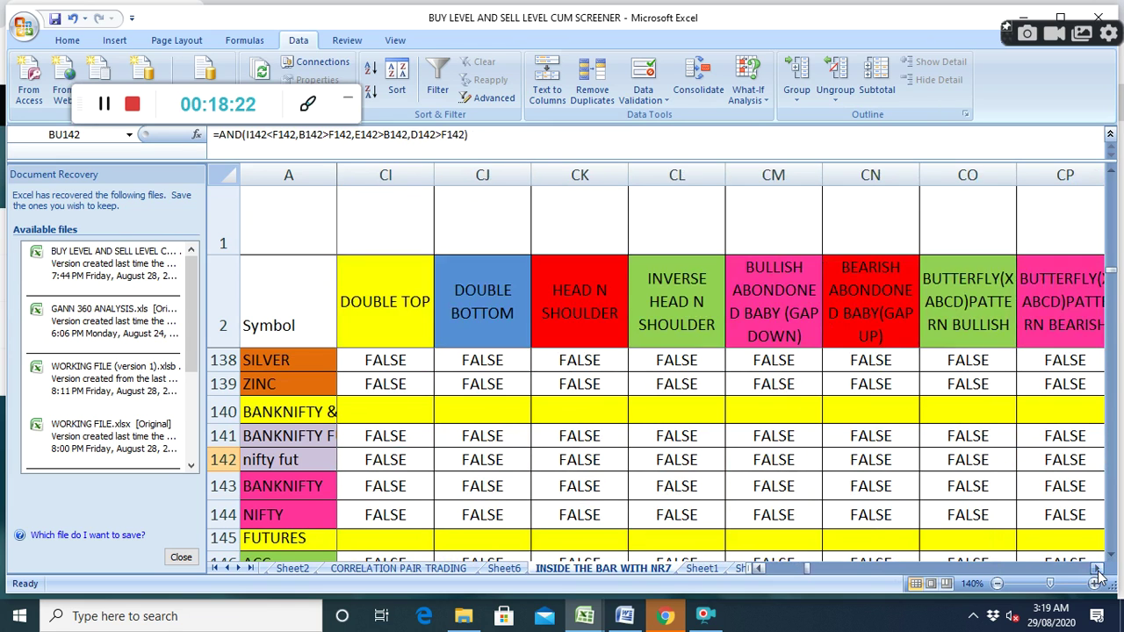
pyautogui.click(1097, 571)
pyautogui.click(1097, 570)
pyautogui.click(1097, 571)
pyautogui.click(1097, 571)
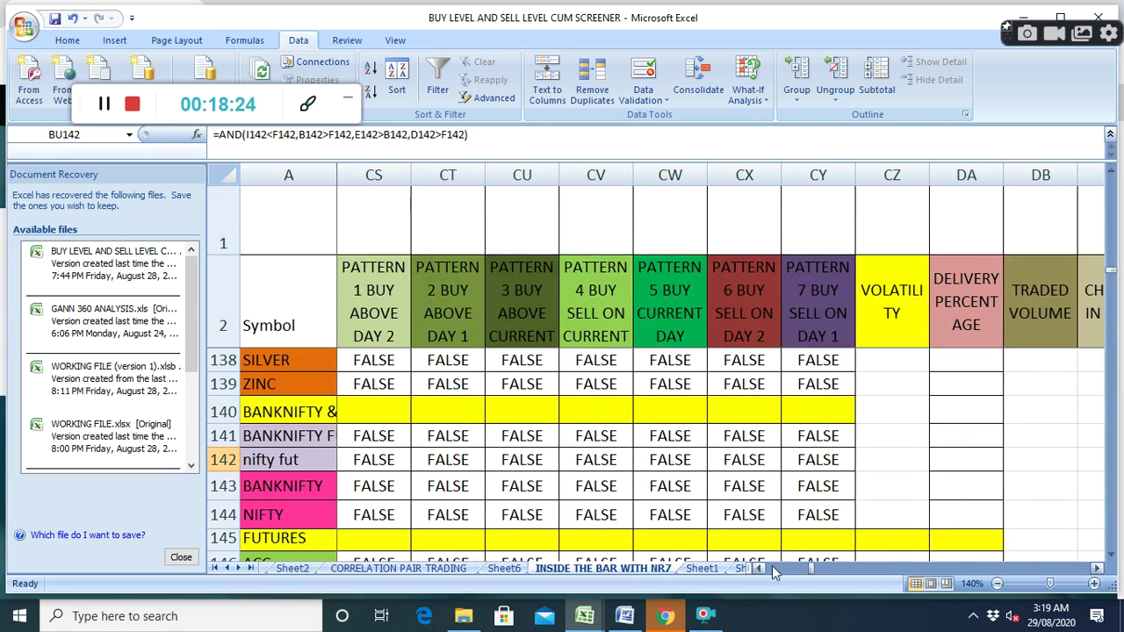
pyautogui.click(134, 108)
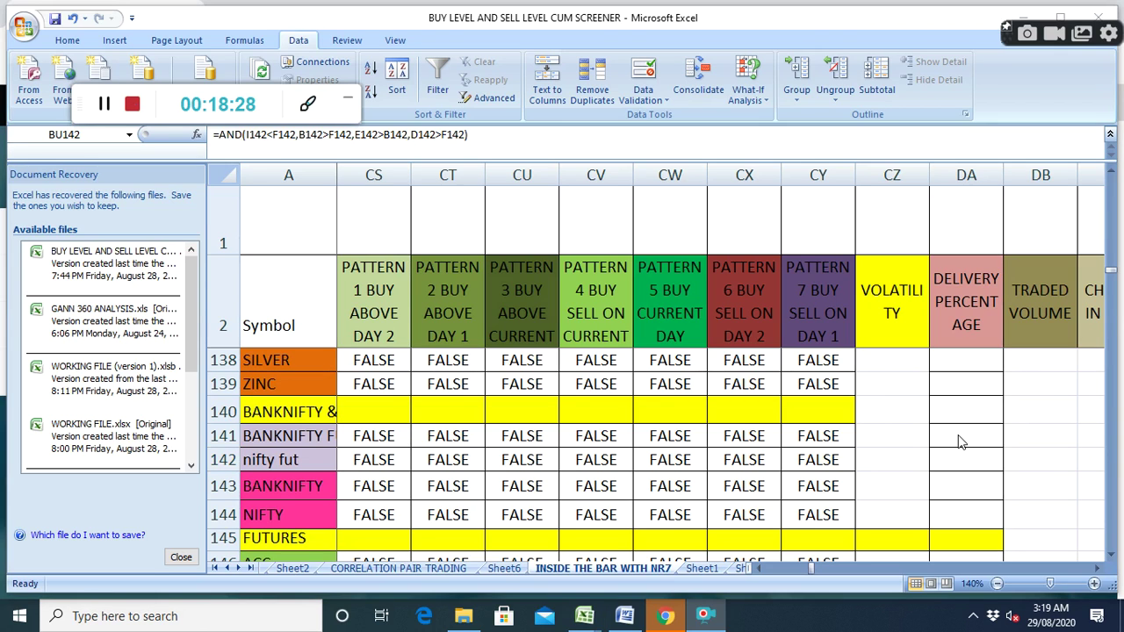